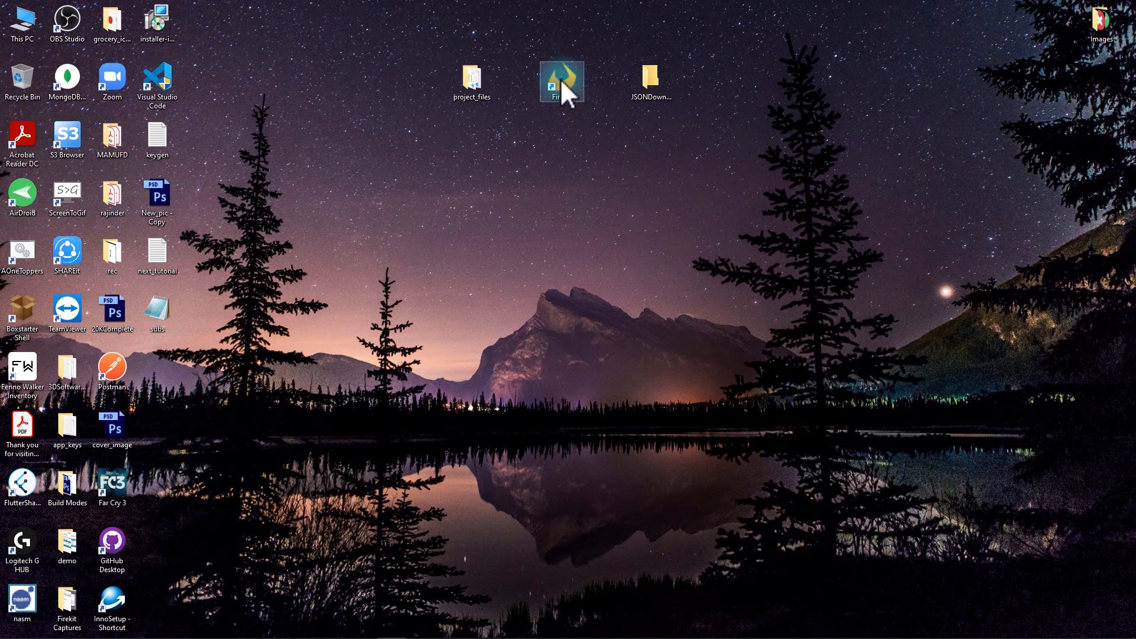
Launch FireKit from the desktop and start creating a new project.
double_click(570, 80)
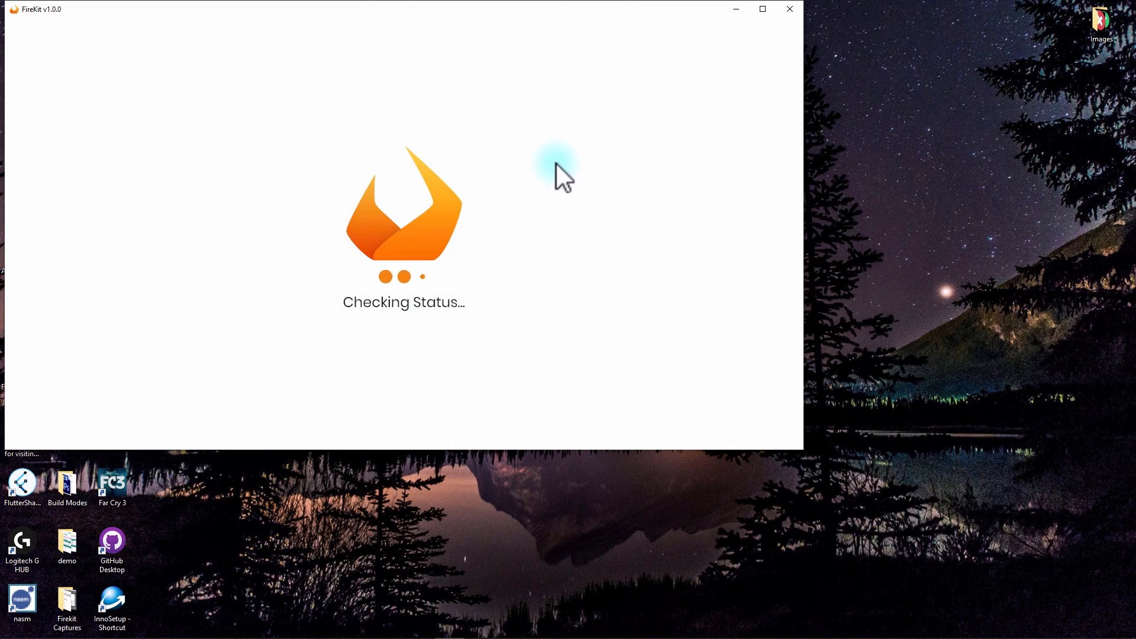
left_click_drag(466, 16, 553, 59)
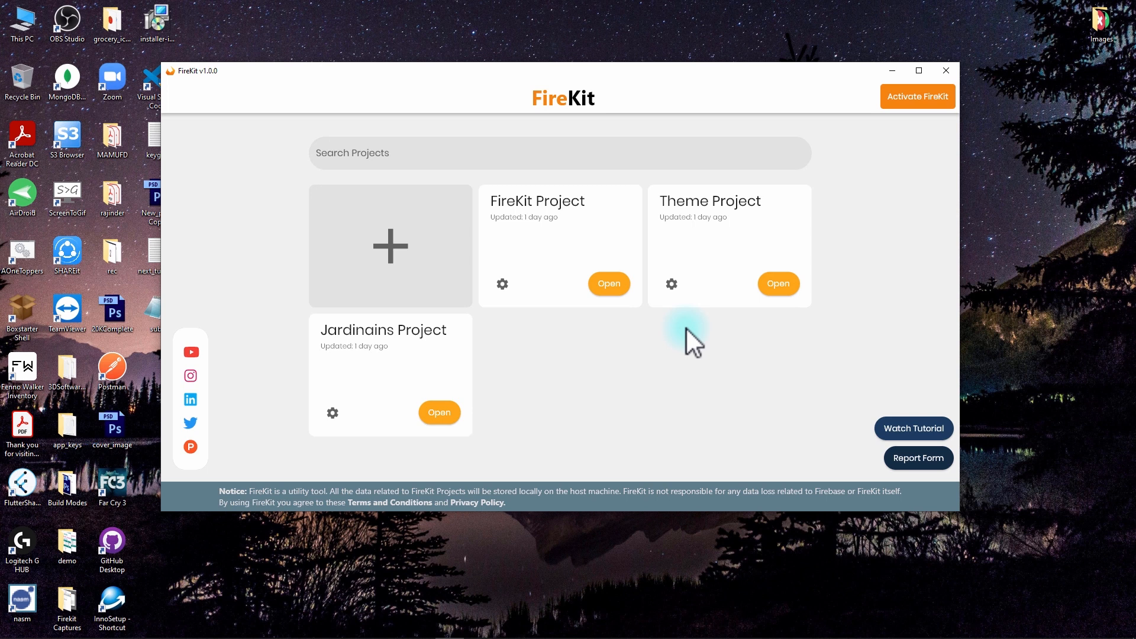
left_click(389, 246)
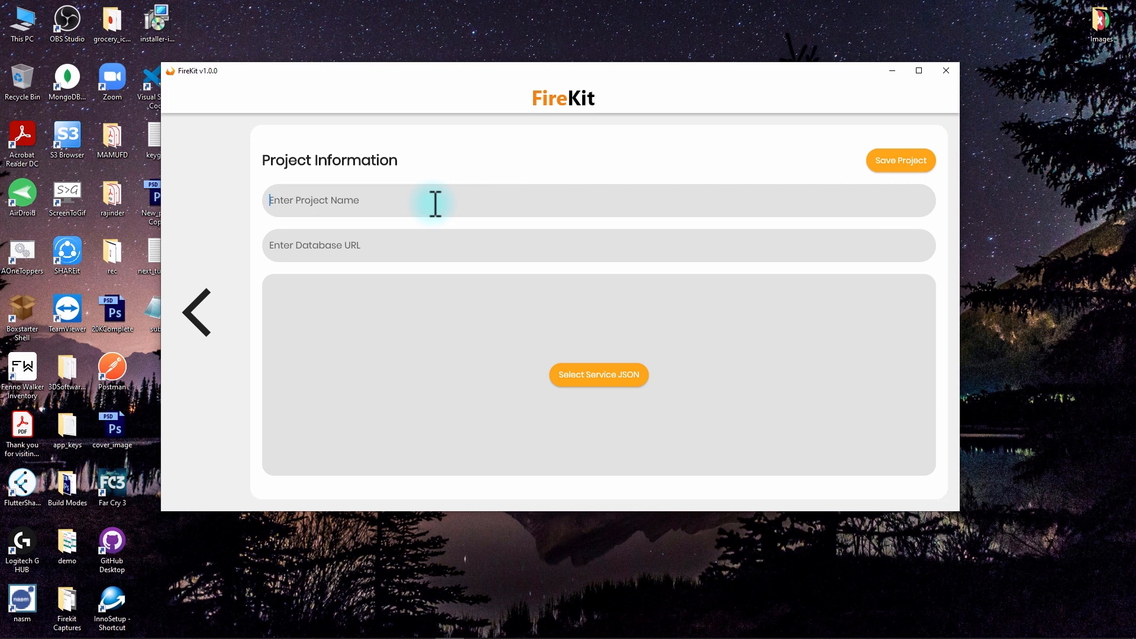
left_click(411, 256)
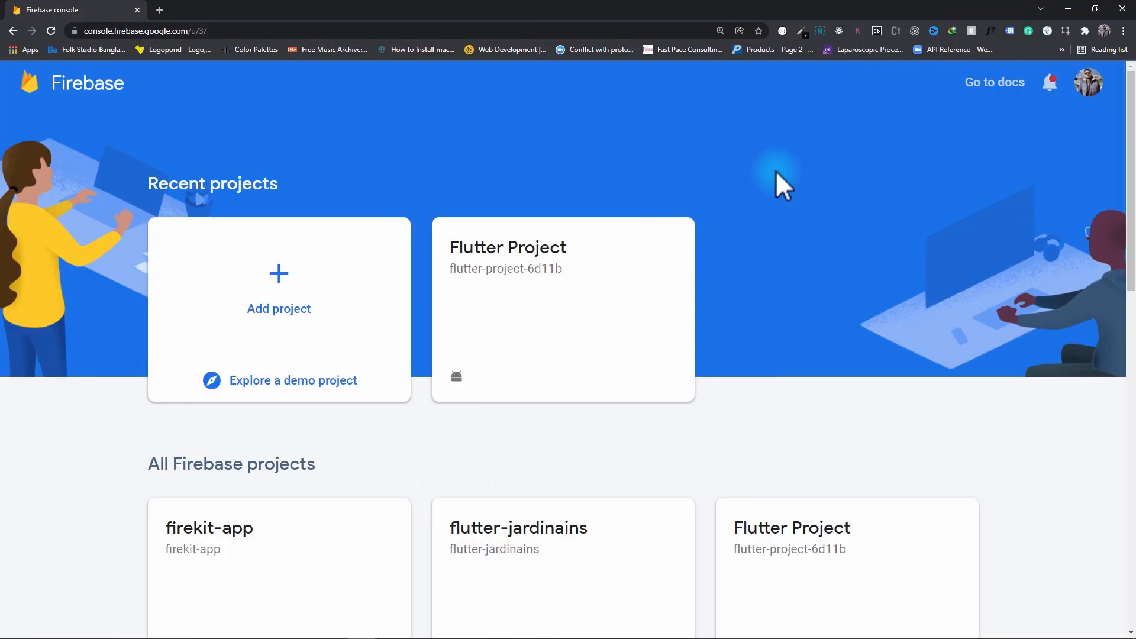
In the Firebase console, open Flutter Project's service account settings and request a new private key for the Admin SDK.
left_click(592, 333)
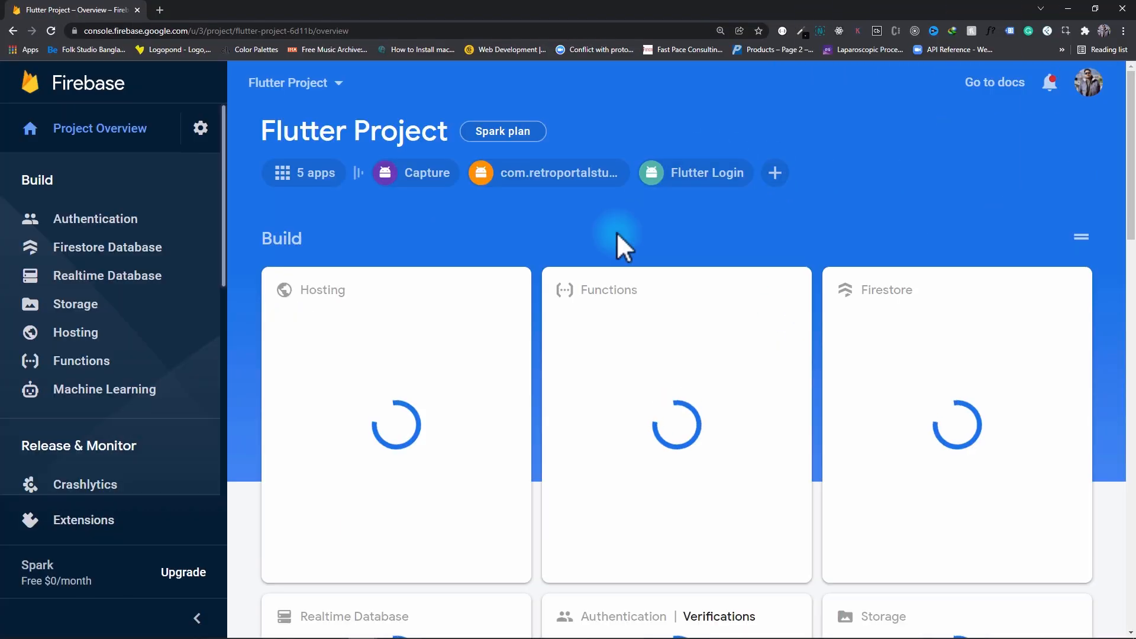
left_click(200, 128)
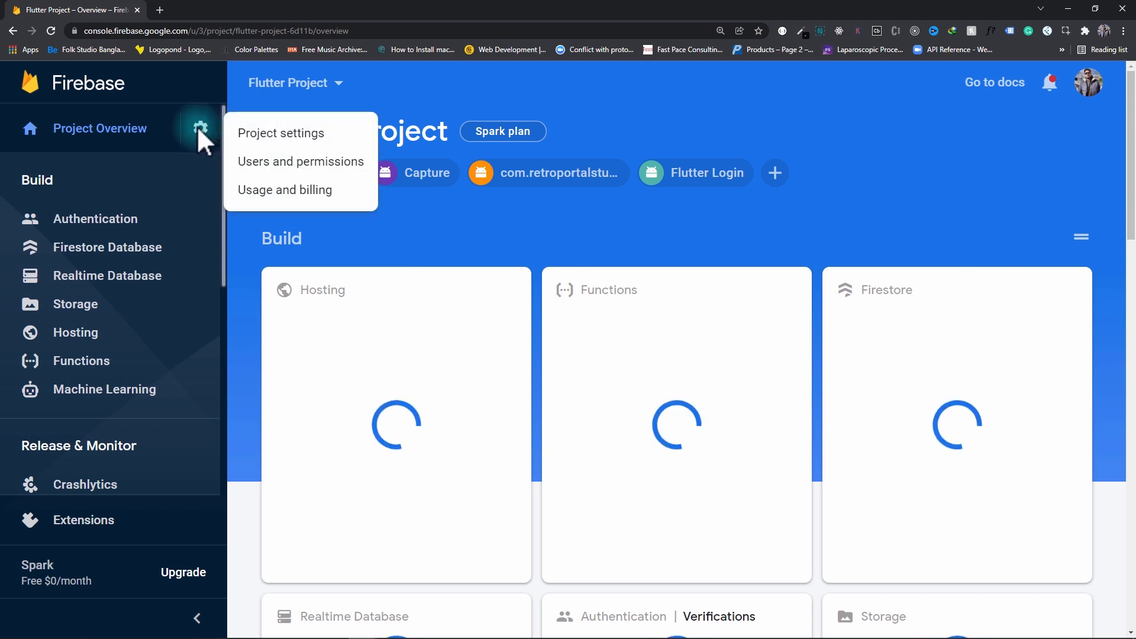
left_click(312, 135)
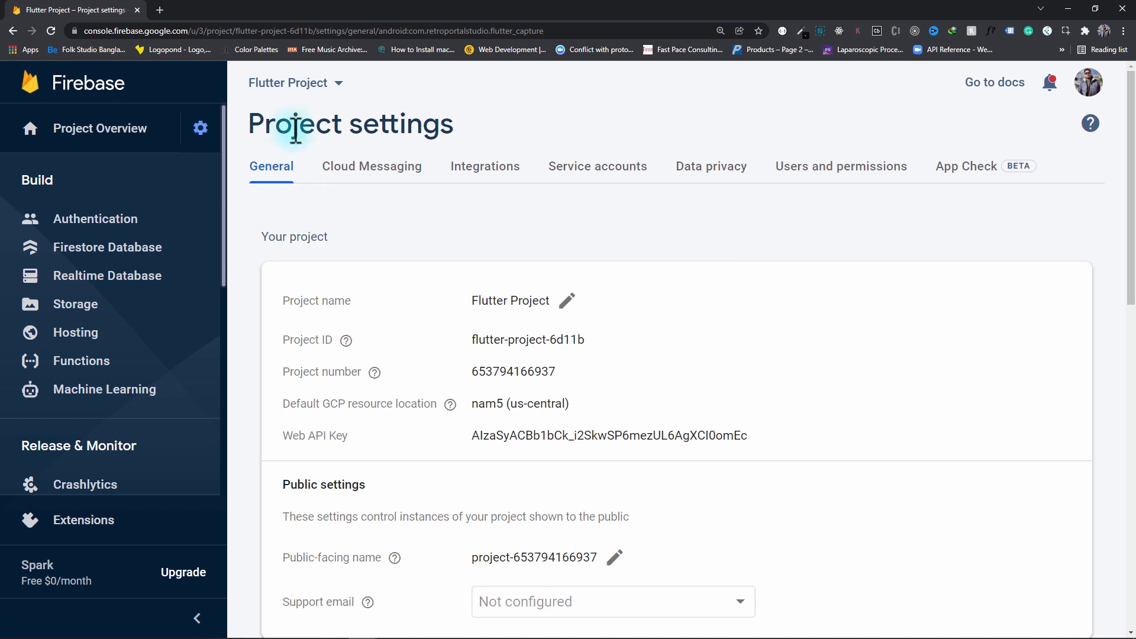
left_click(605, 172)
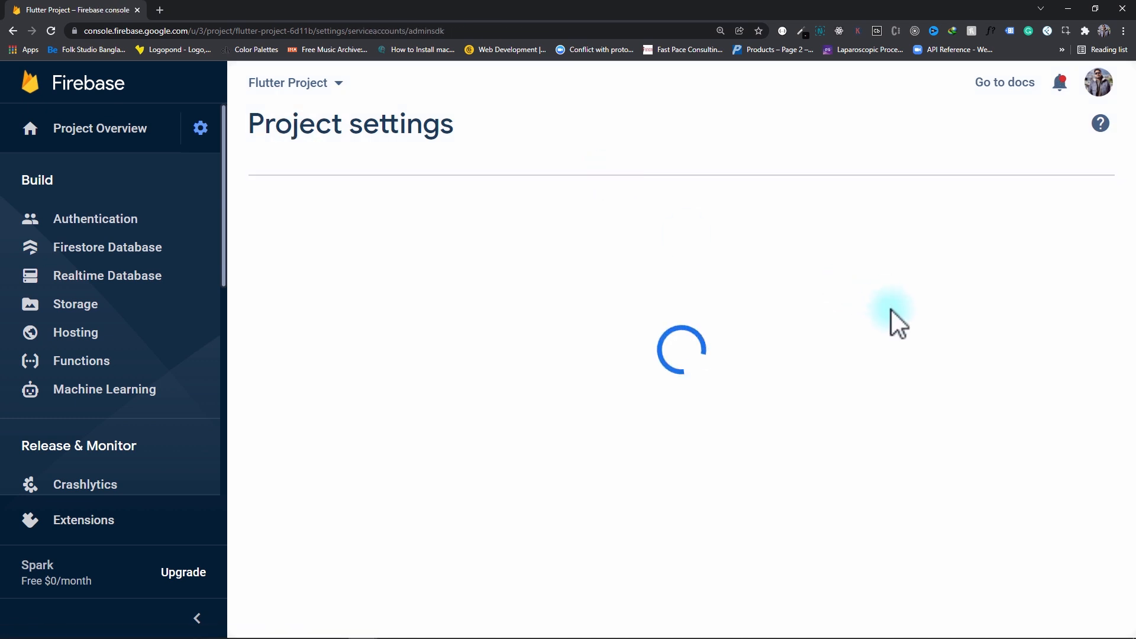
scroll(832, 243, "down", 4)
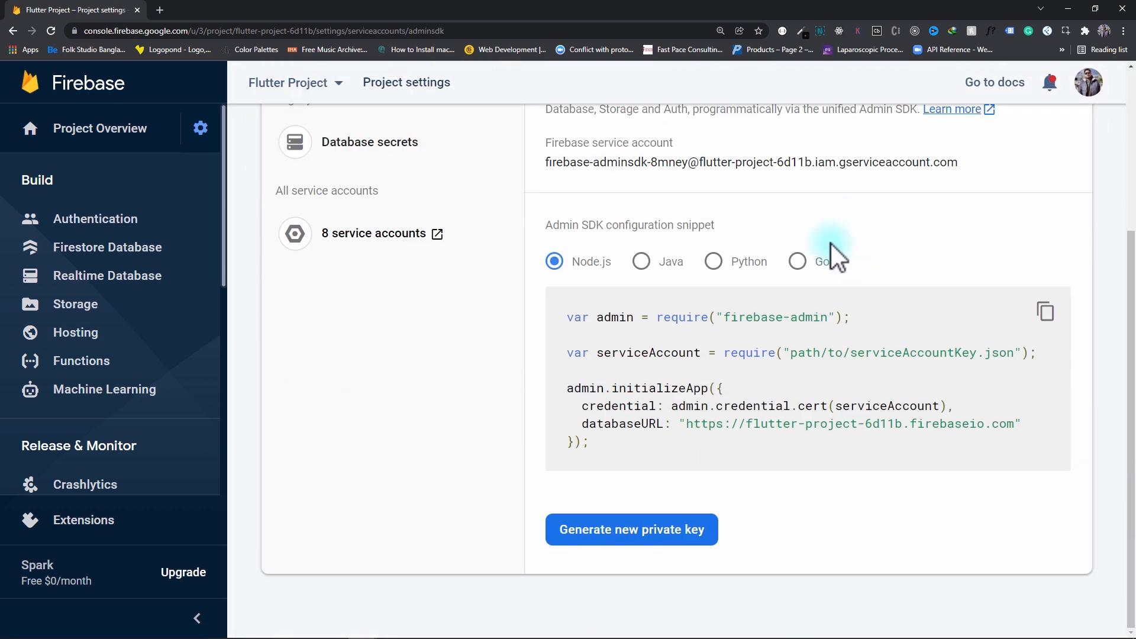
left_click(590, 530)
Create a Realtime Database for the Firebase project, starting in locked mode.
left_click(127, 279)
left_click(353, 311)
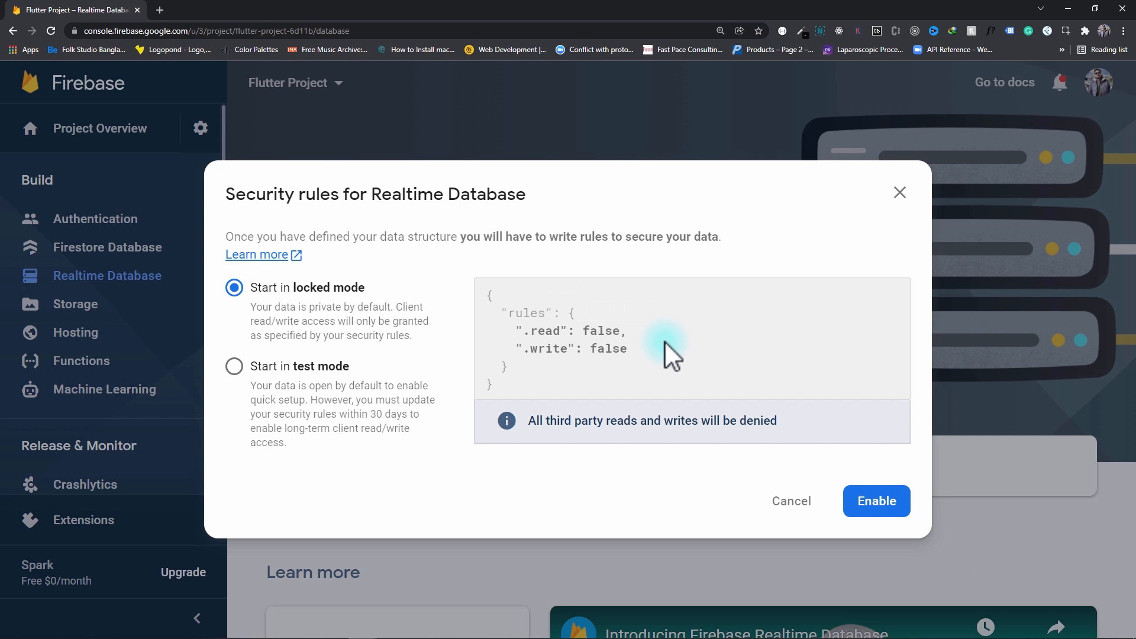
left_click(890, 506)
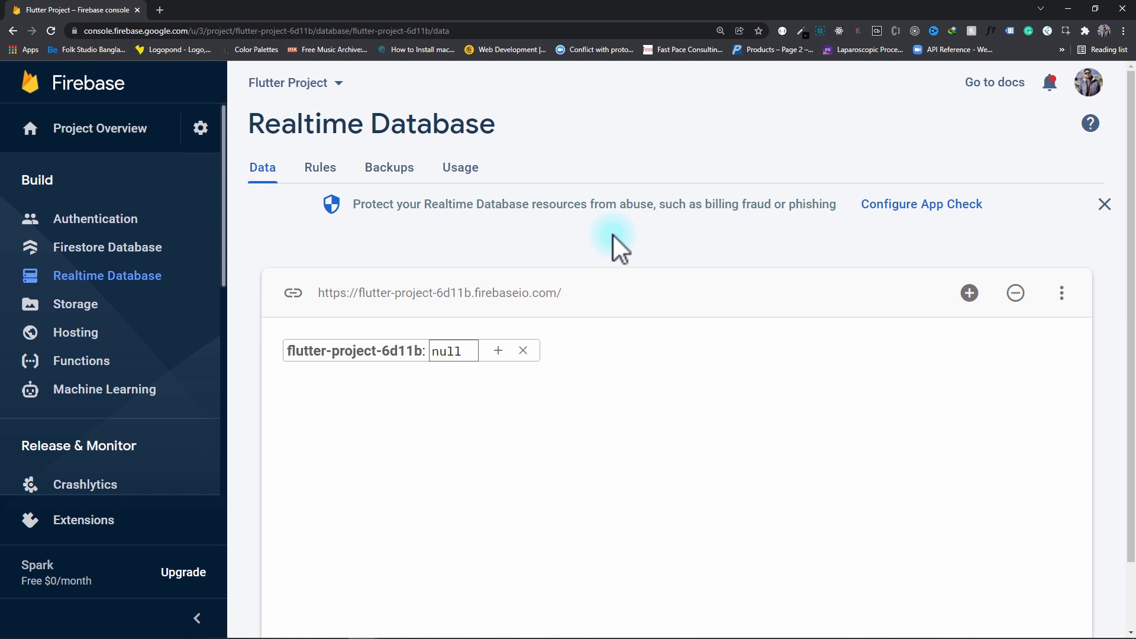
Copy the Realtime Database URL into FireKit's database URL field and name the new project Flutter Project.
left_click(586, 297)
key("ctrl+c")
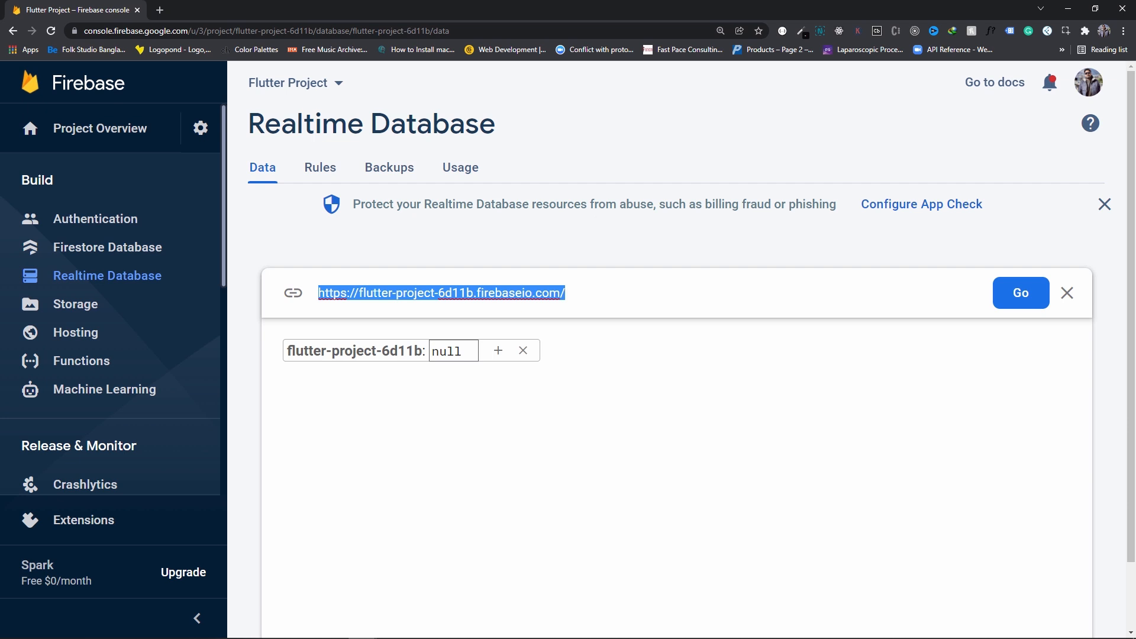
key("alt+Tab")
key("ctrl+v")
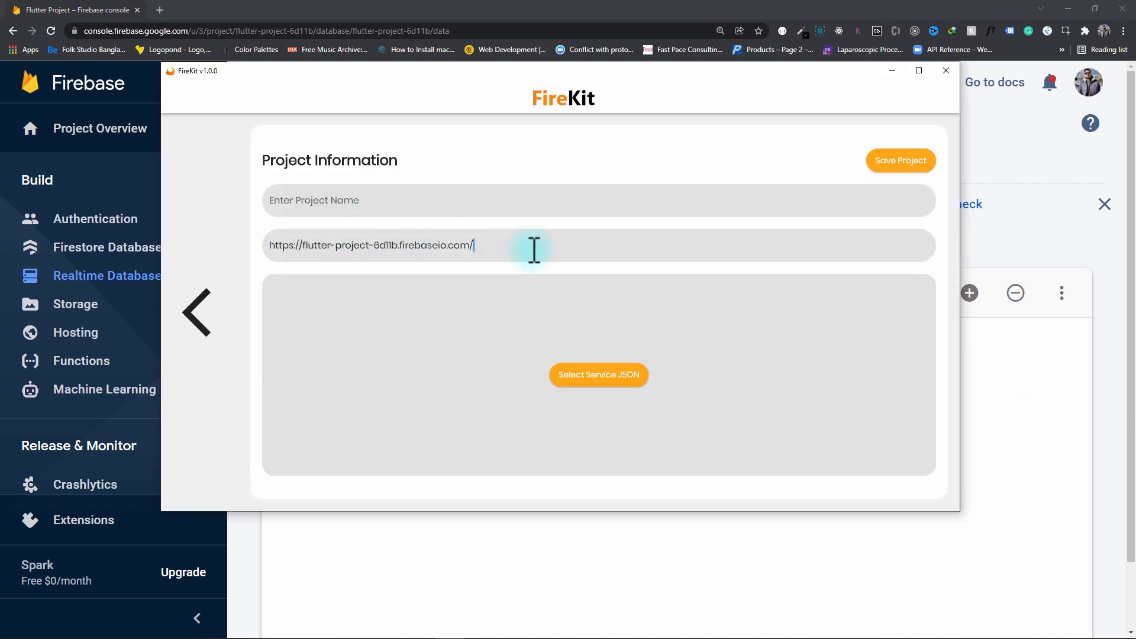
left_click(330, 201)
type("Flutter Project")
Load the flutter-project-6d11b Firebase Admin SDK service JSON from the desktop's project_files folder and save the project.
left_click(602, 378)
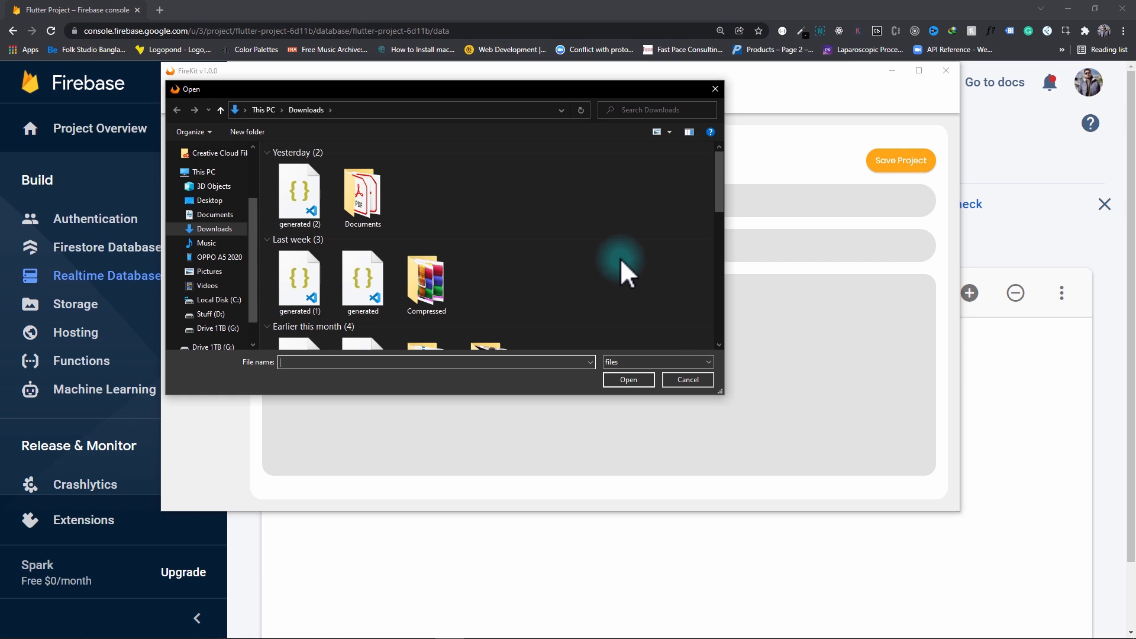
left_click(360, 111)
type("C:\\Users\\Paras\\Desktop\\project_files")
key("Return")
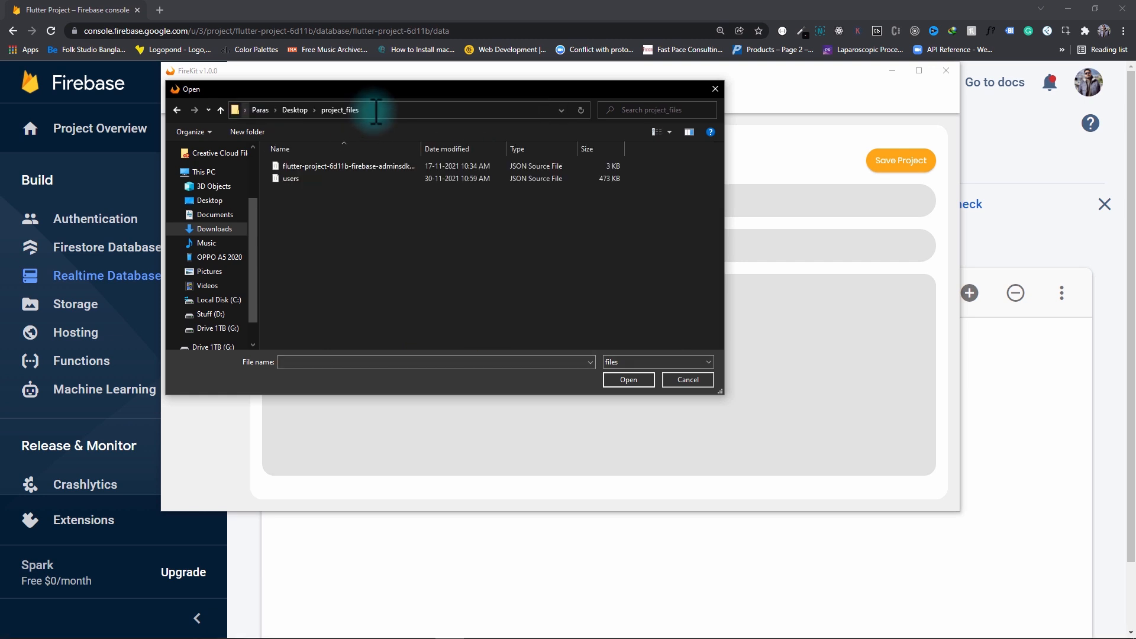
left_click(354, 167)
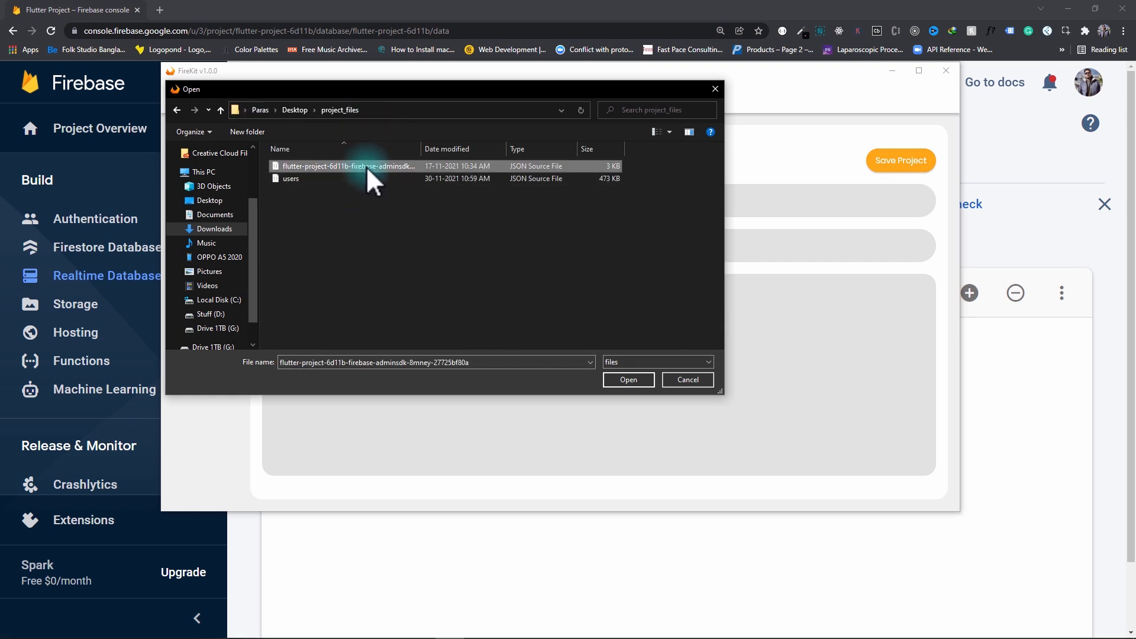
left_click(626, 379)
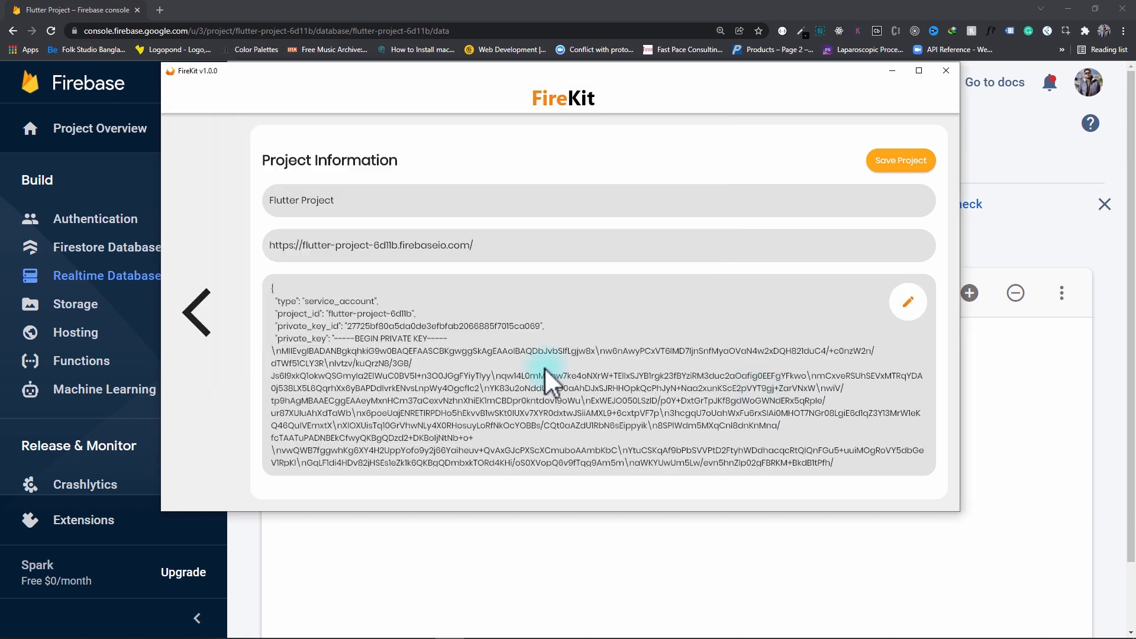
scroll(545, 368, "down", 5)
scroll(544, 371, "up", 4)
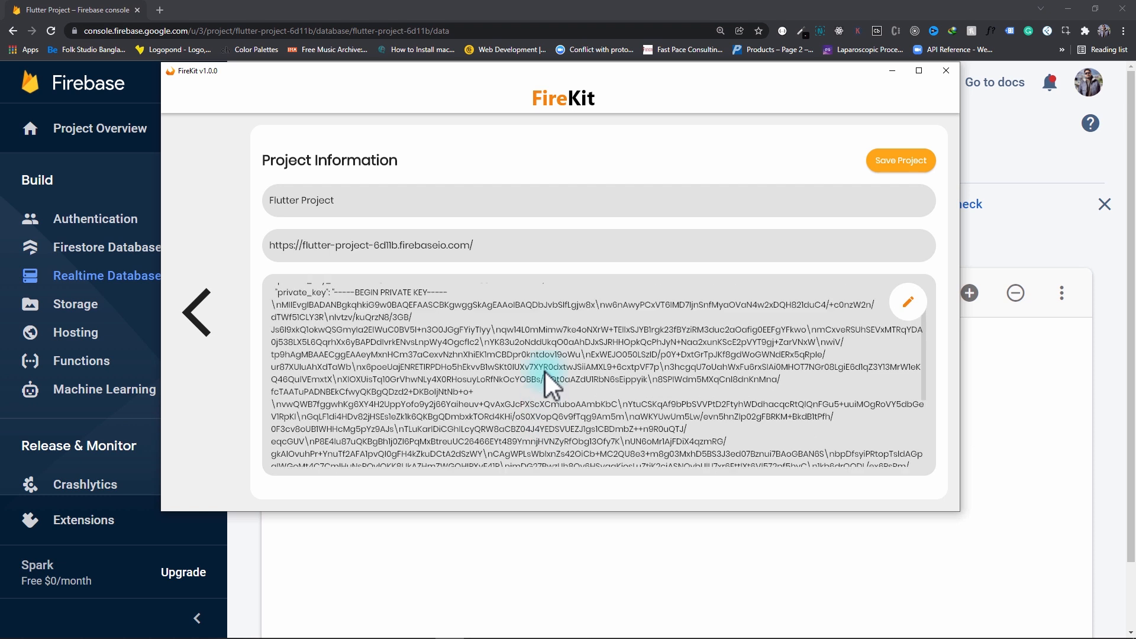
scroll(545, 370, "up", 1)
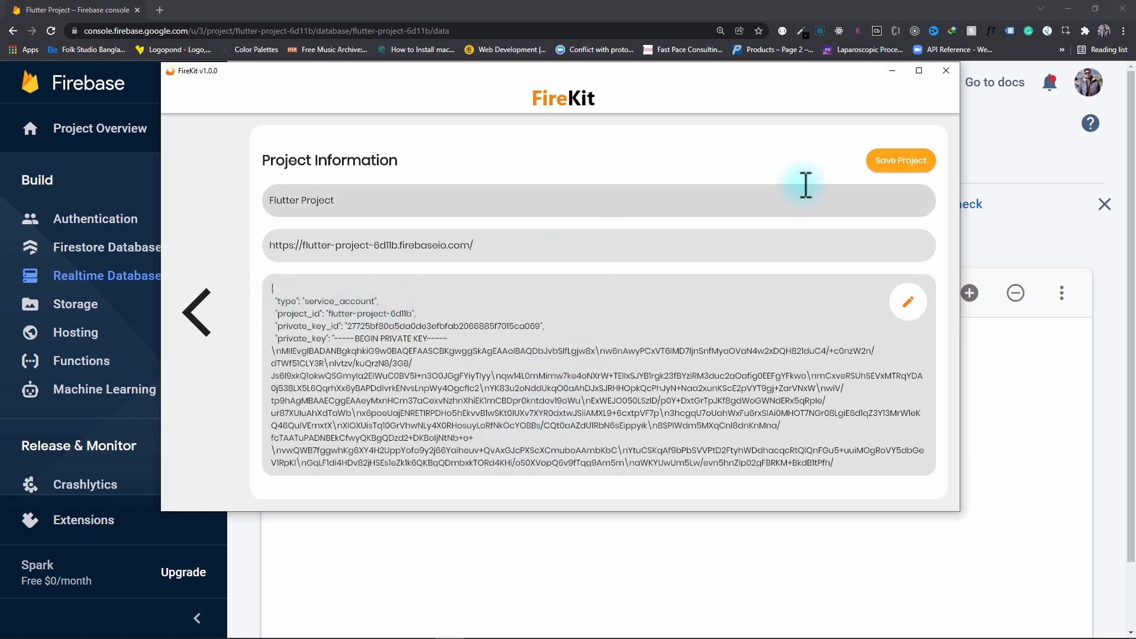
left_click(900, 162)
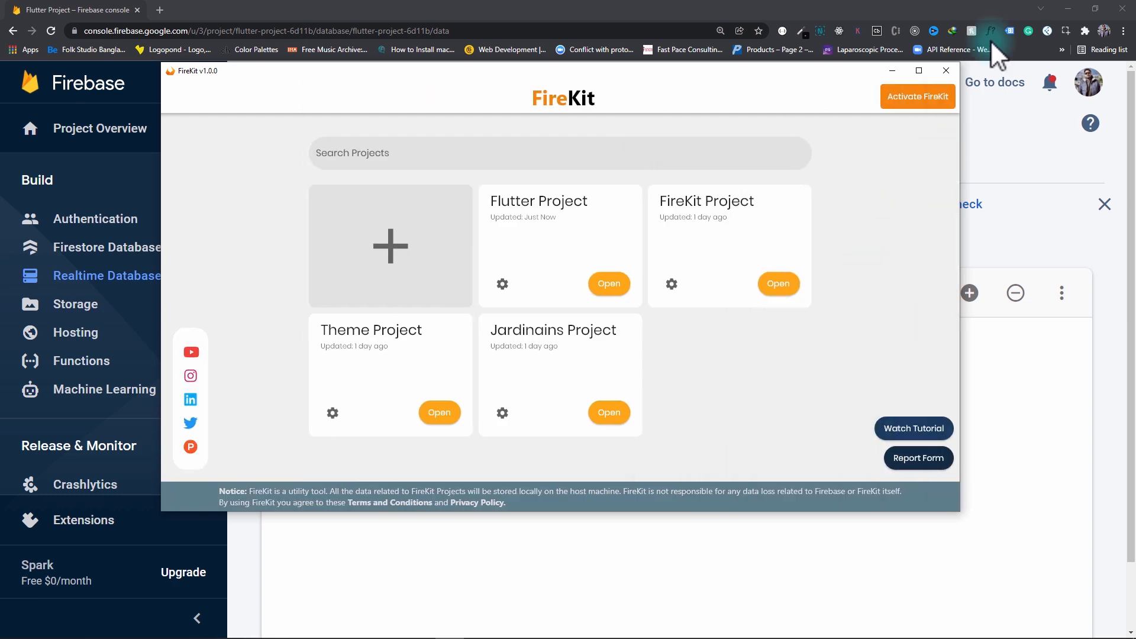
Minimize the browser and project_files windows, and open the settings of Flutter Project in FireKit.
left_click(1067, 6)
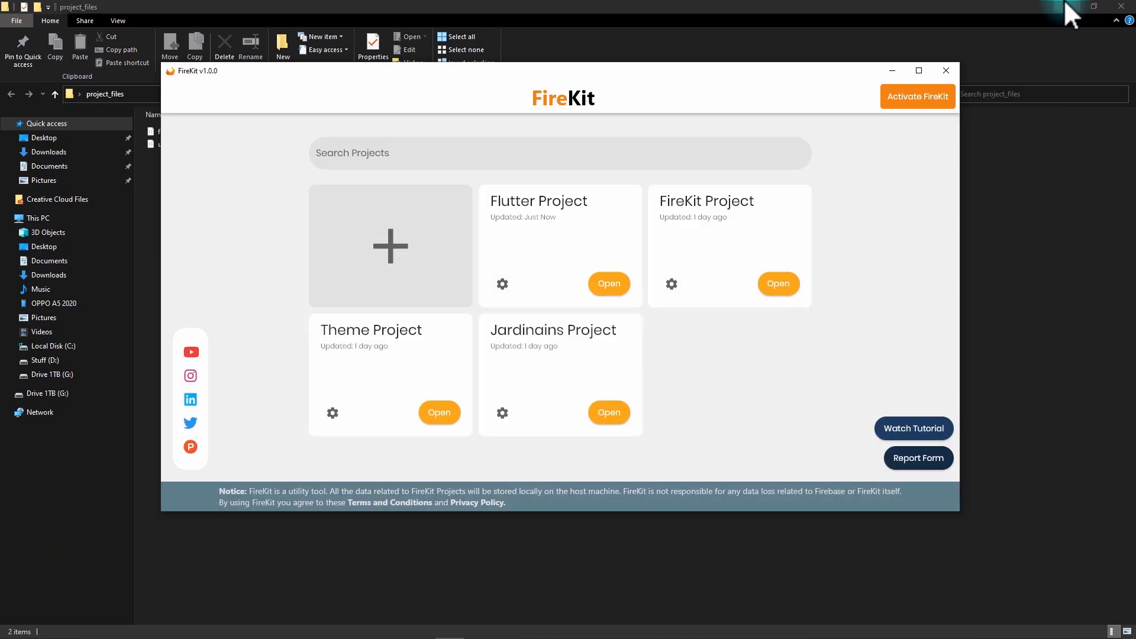
left_click(1066, 4)
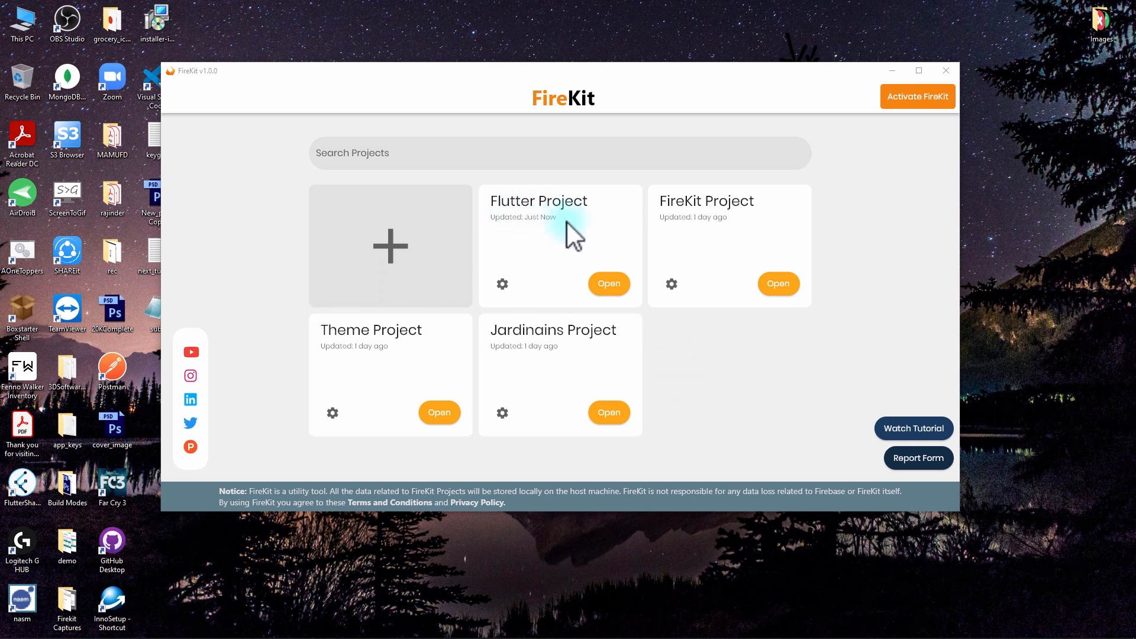
left_click(503, 286)
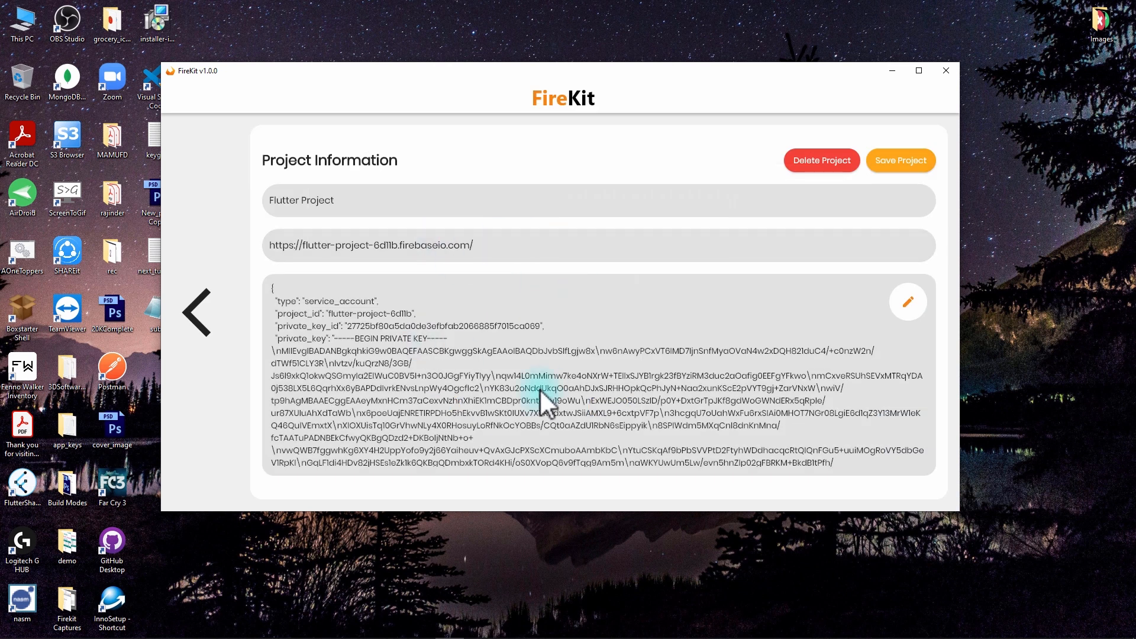
left_click(909, 303)
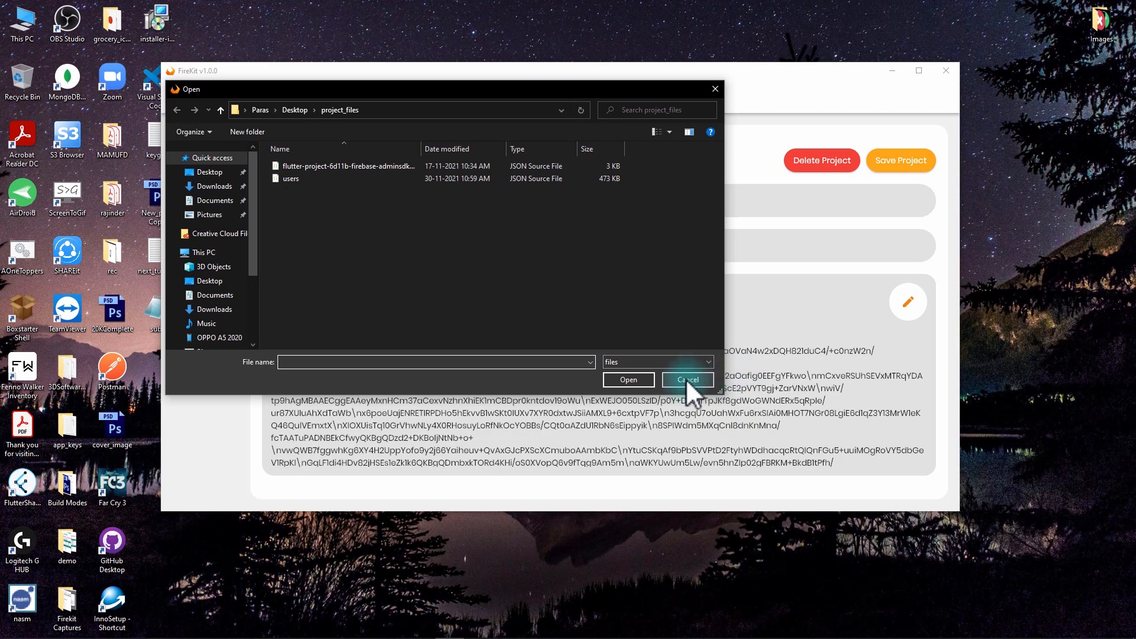
left_click(688, 382)
left_click_drag(490, 250, 254, 262)
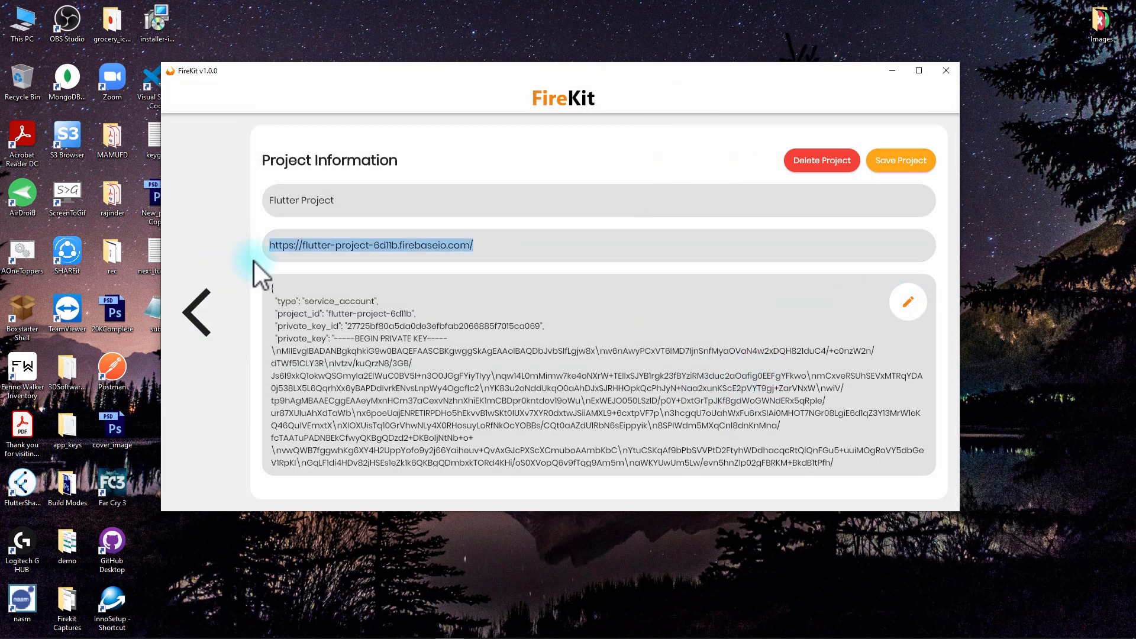
left_click_drag(338, 200, 149, 199)
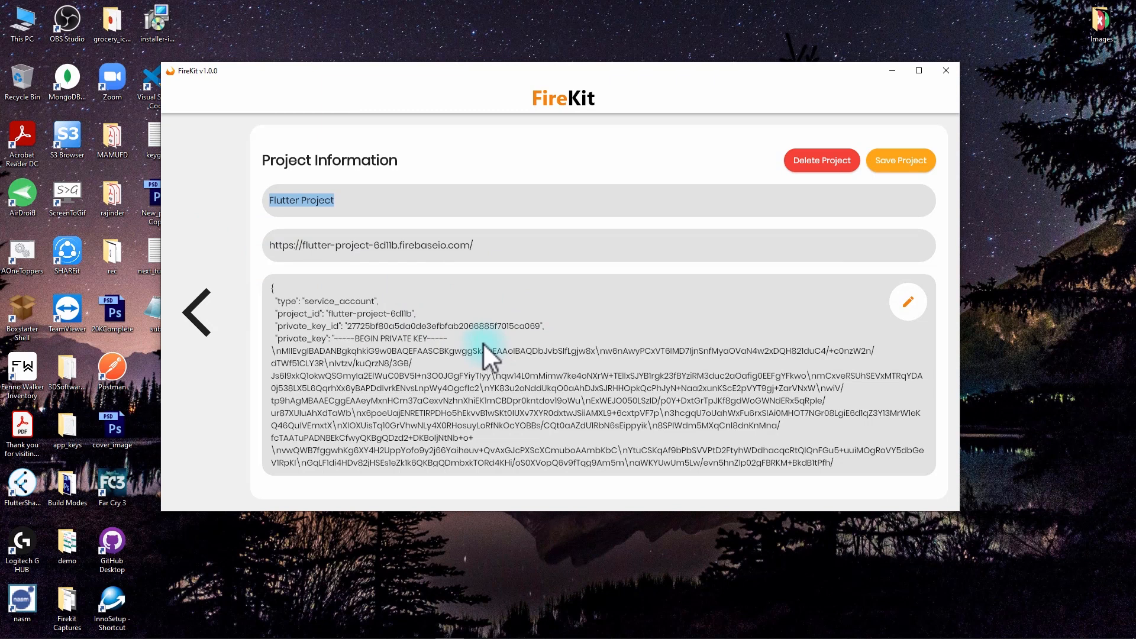
left_click(820, 167)
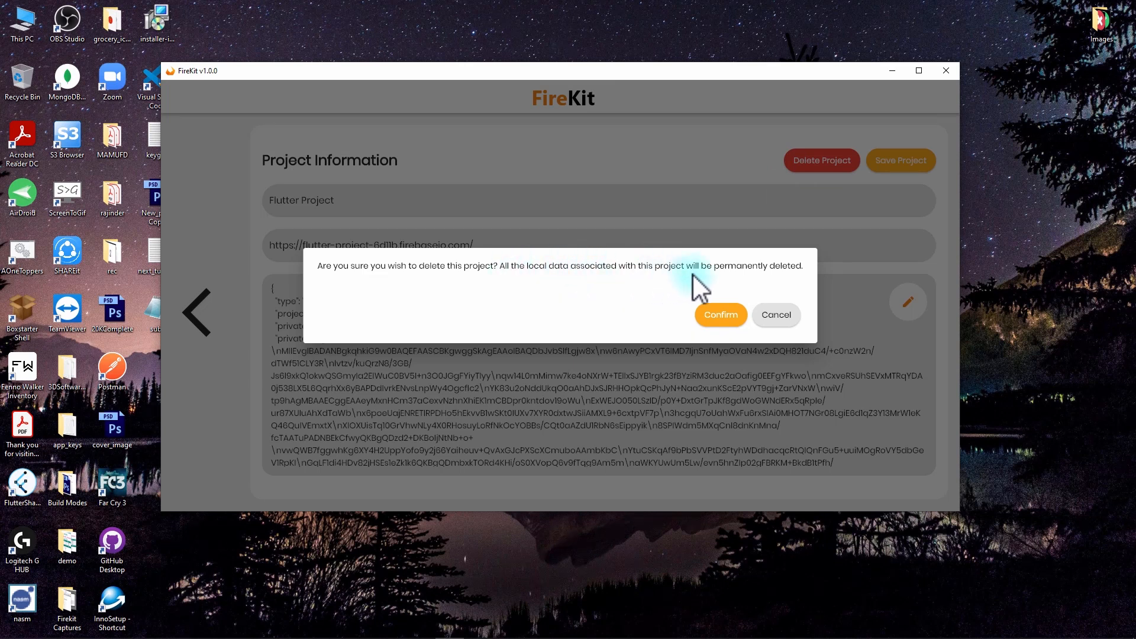
left_click(778, 316)
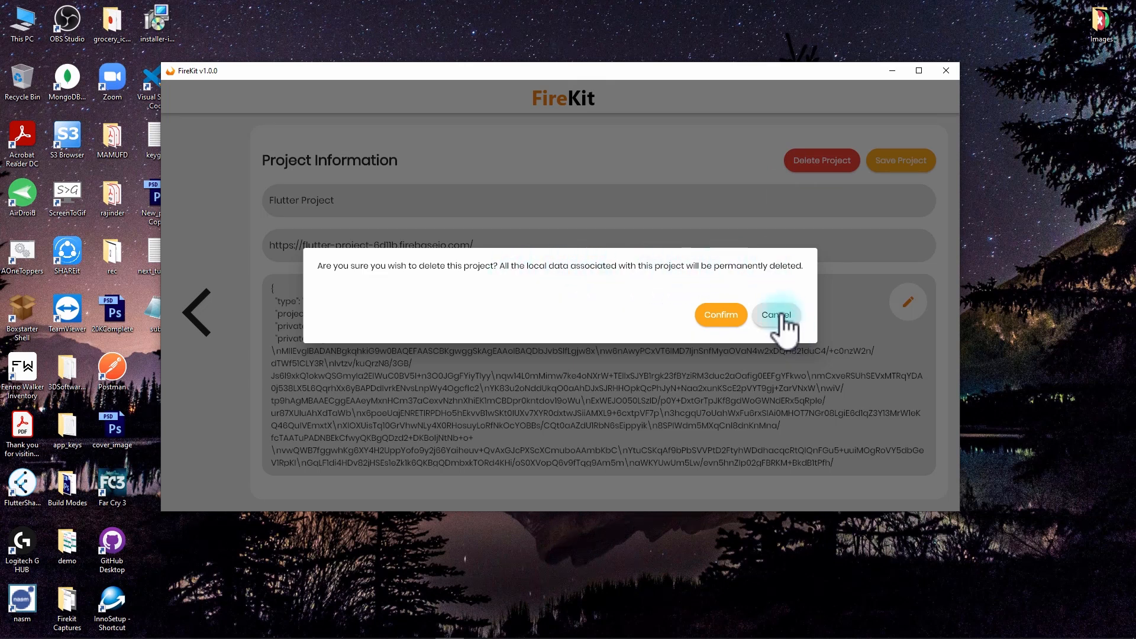
Rename the project as Flutter Project 2 and save it.
left_click(344, 204)
type("2")
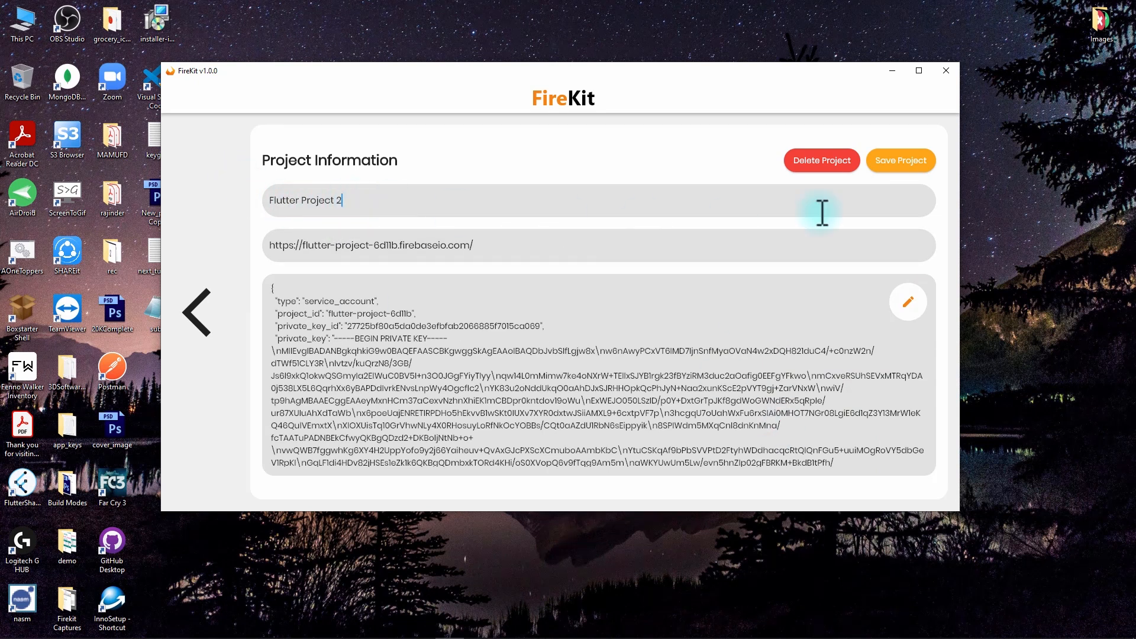
left_click(901, 161)
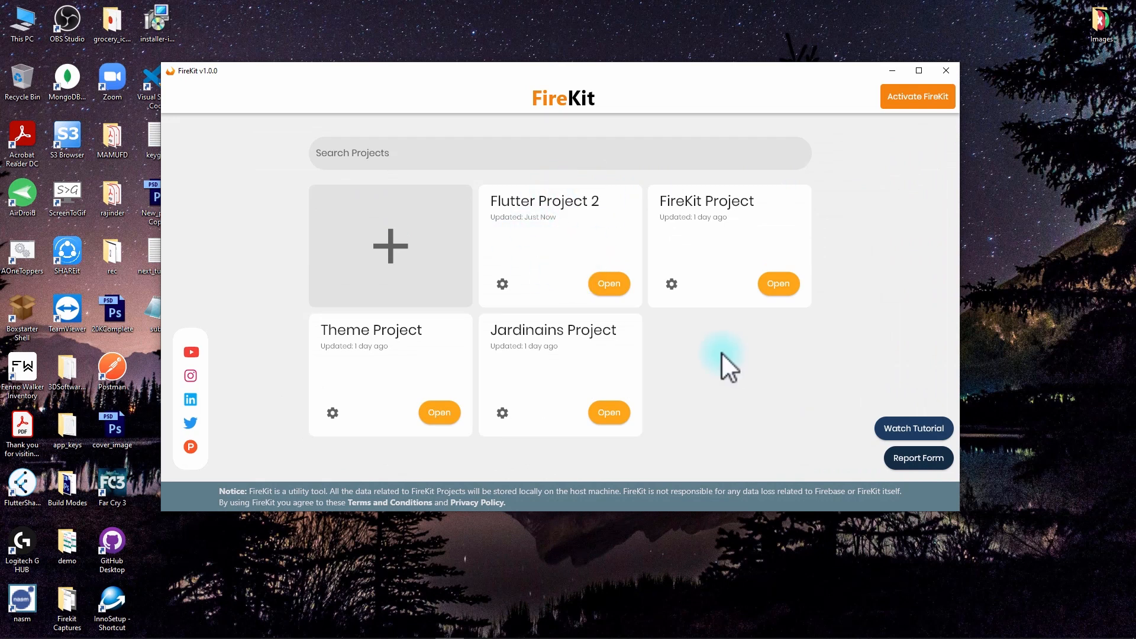
Open Flutter Project 2 and create a top-level collection named users, leaving it as a non-child collection.
left_click(601, 283)
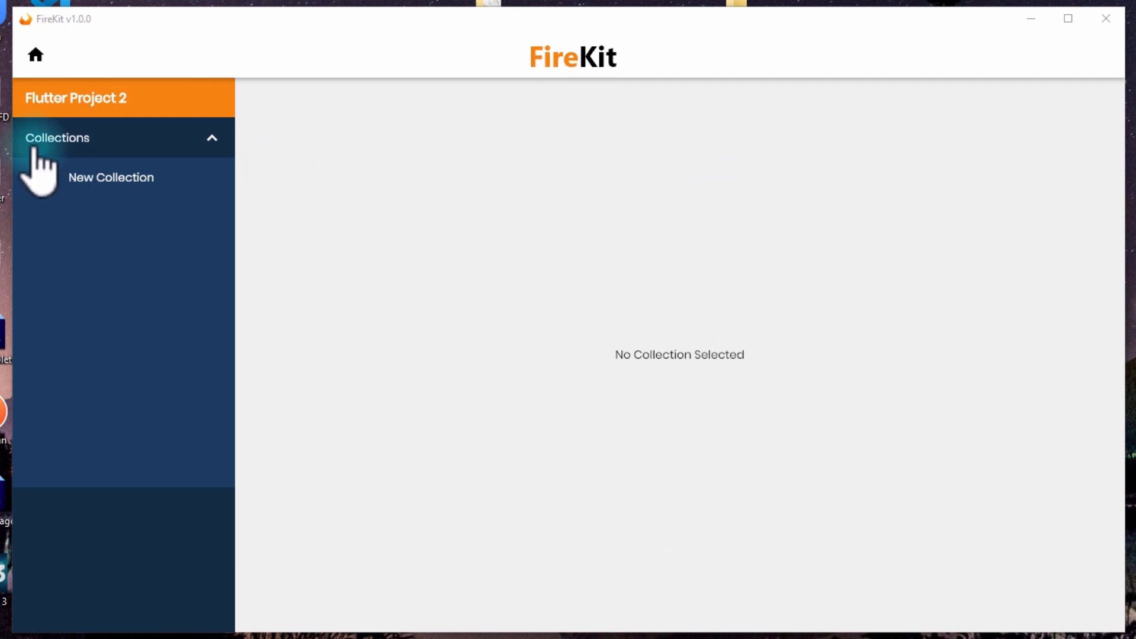
left_click(100, 183)
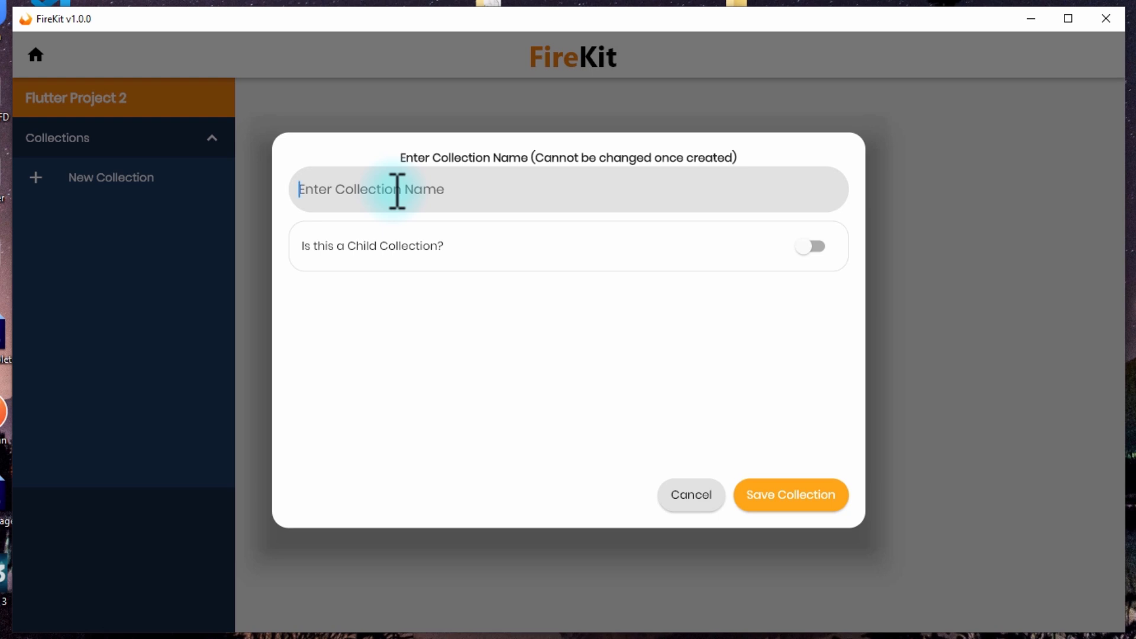
type("users")
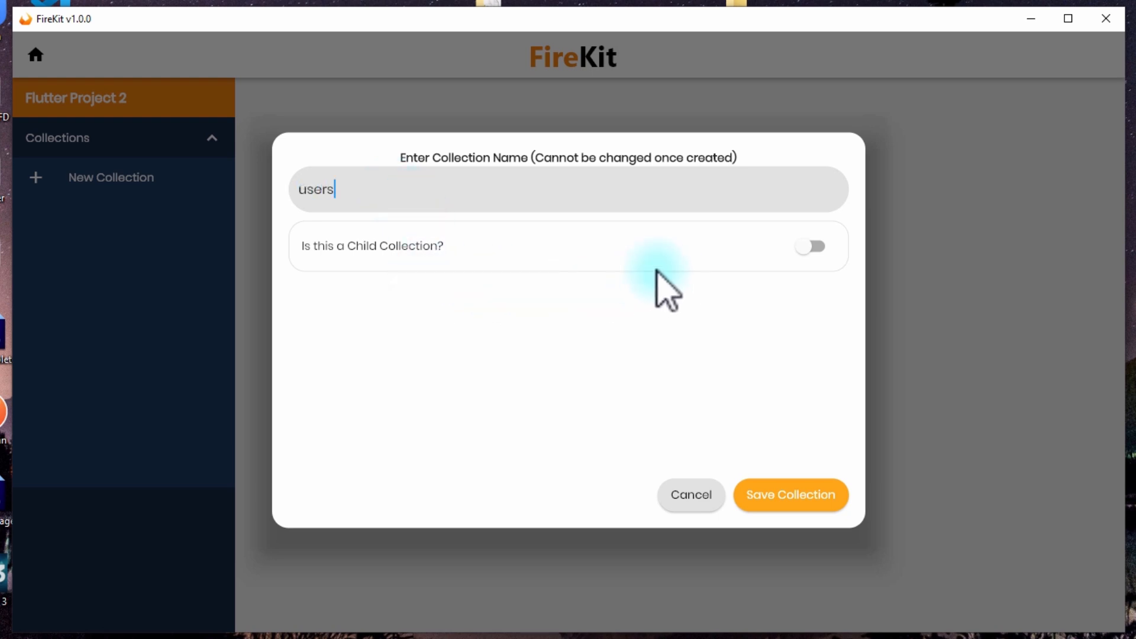
left_click(813, 249)
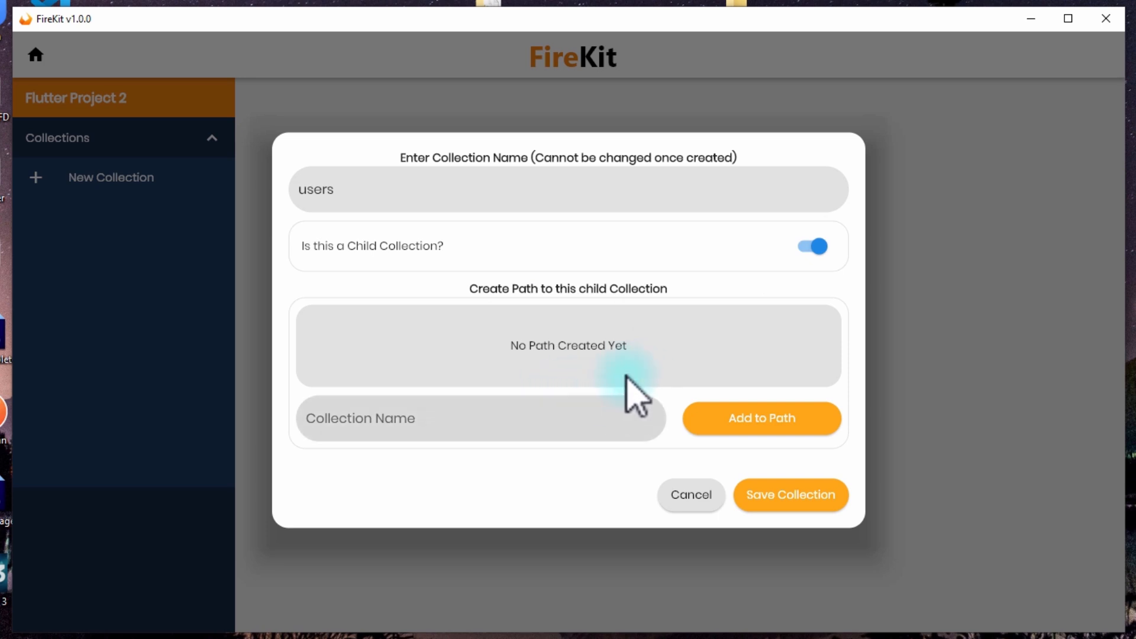
left_click(812, 250)
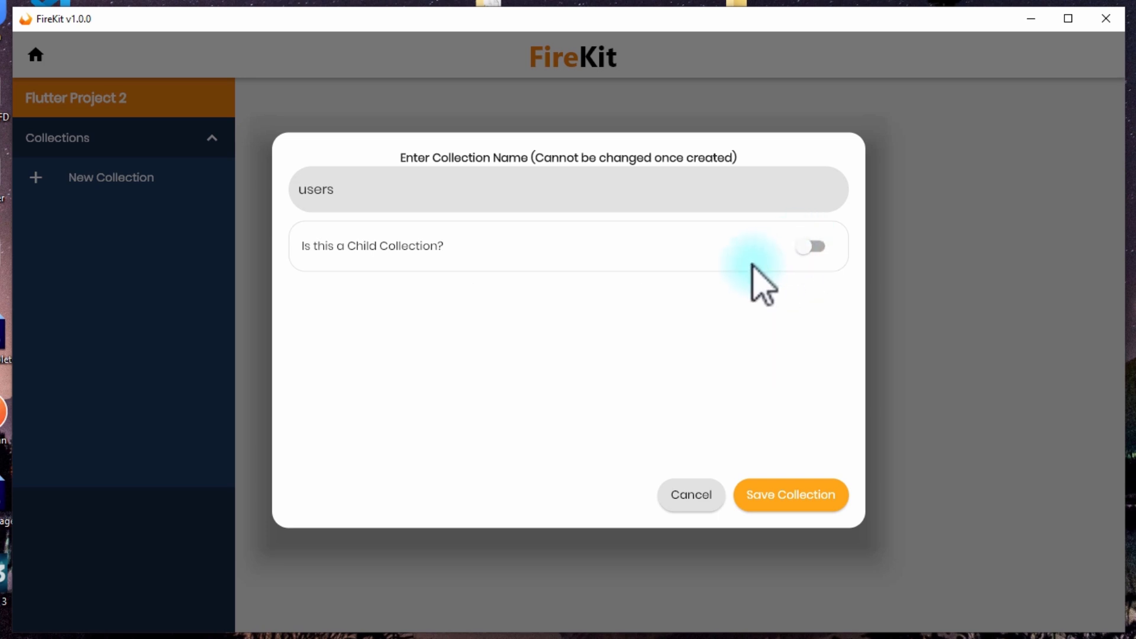
left_click(770, 501)
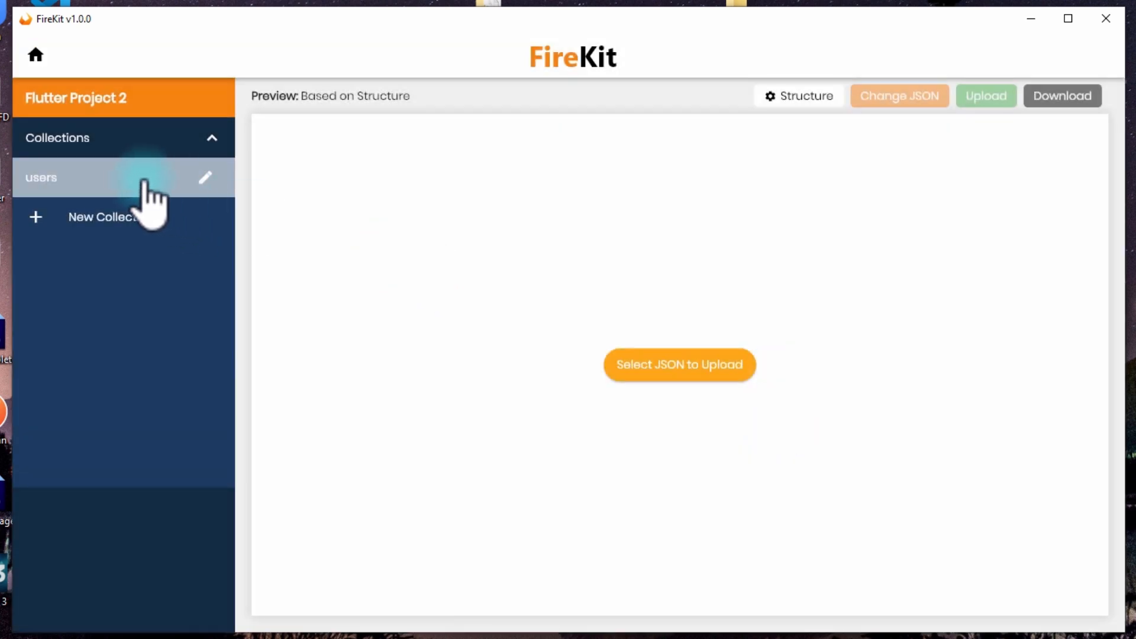
Open the users collection's structure settings, then examine the uid and notifications properties of users.json from project_files in Visual Studio Code.
left_click(787, 104)
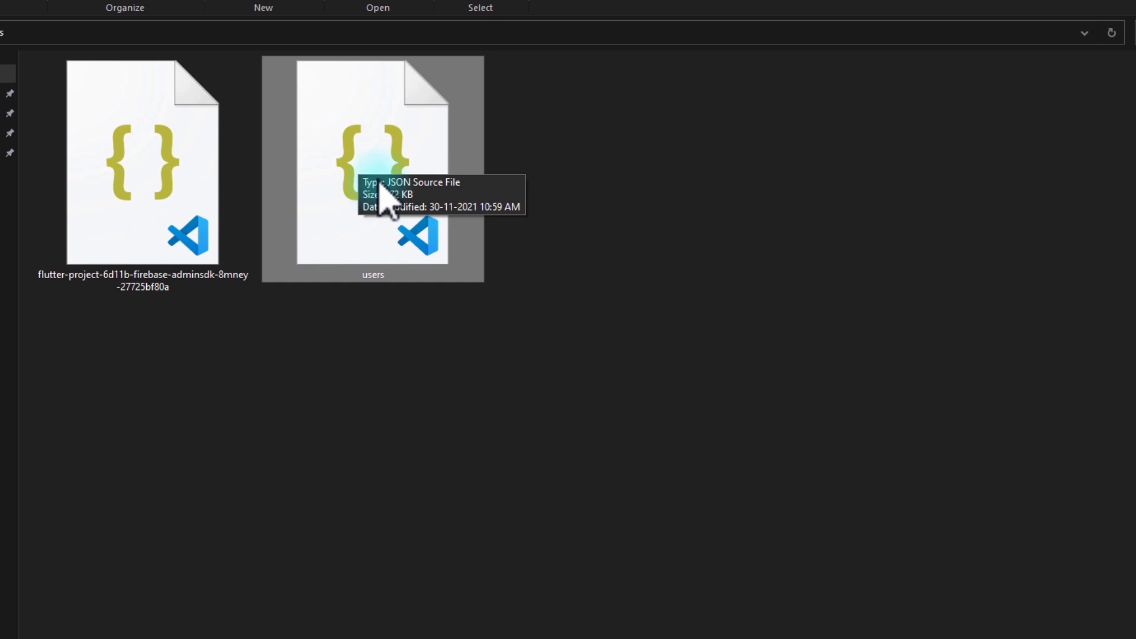
double_click(362, 149)
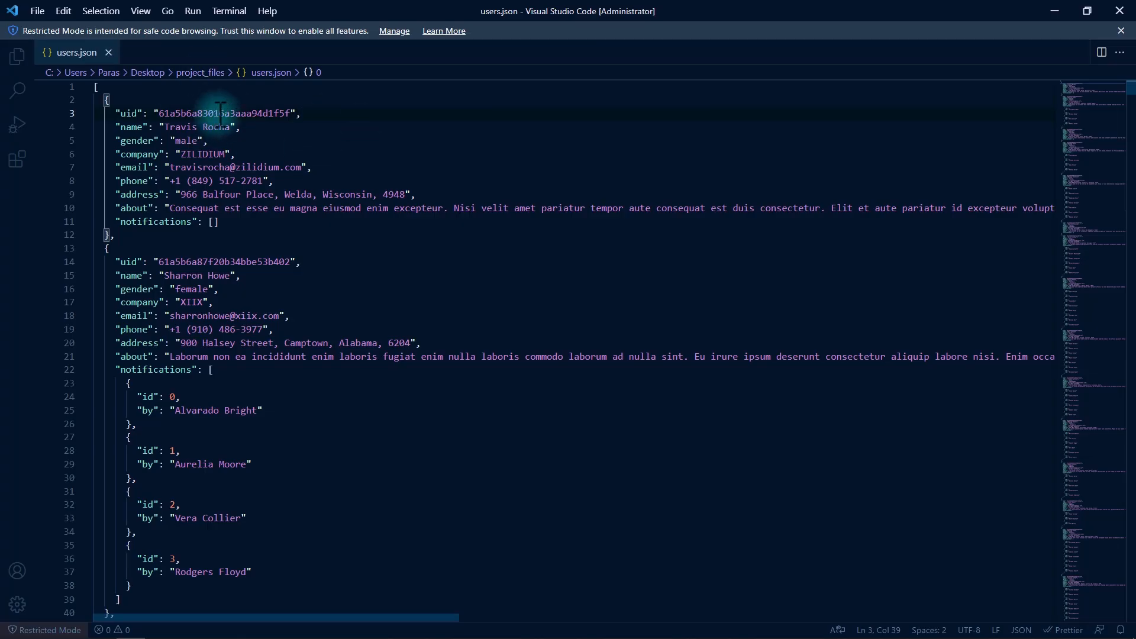
left_click_drag(98, 100, 139, 231)
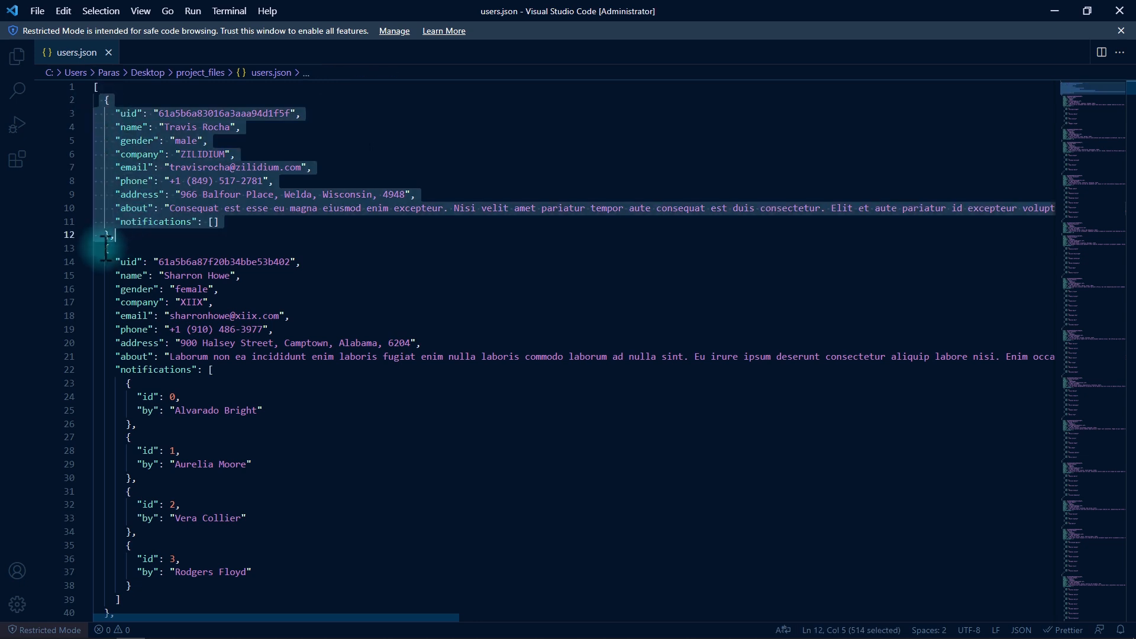
left_click(149, 239)
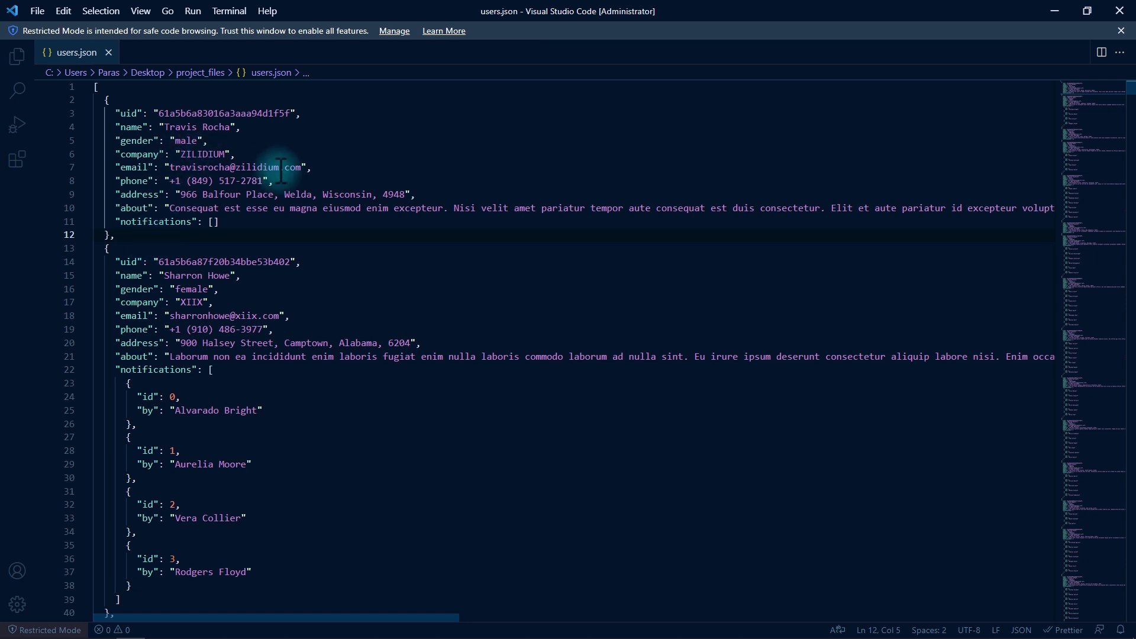
double_click(224, 113)
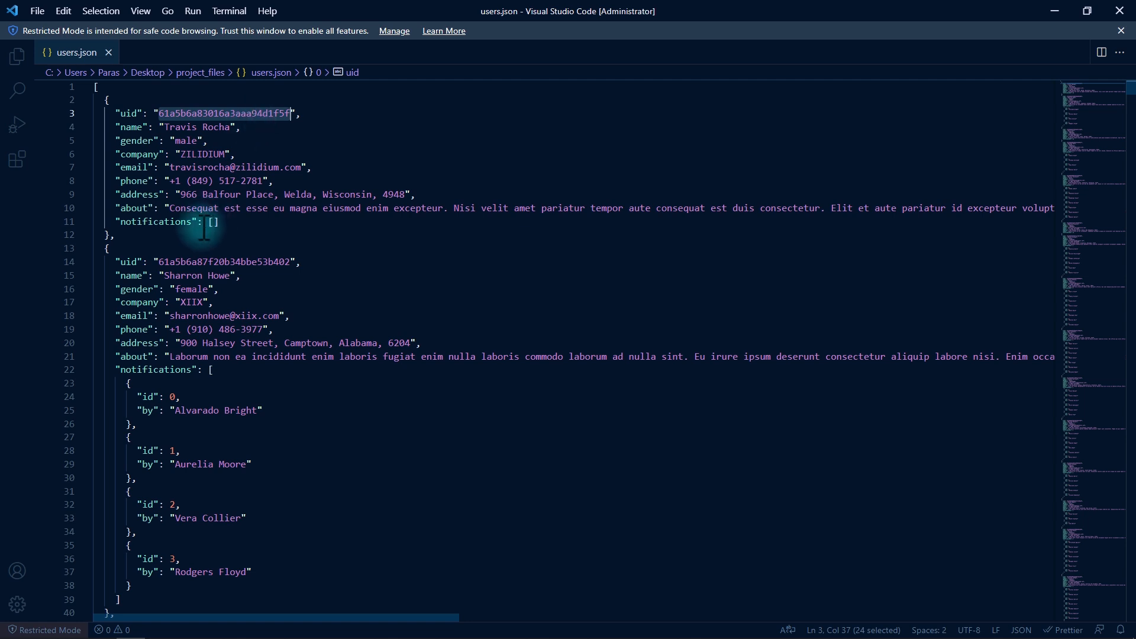
left_click_drag(116, 222, 198, 223)
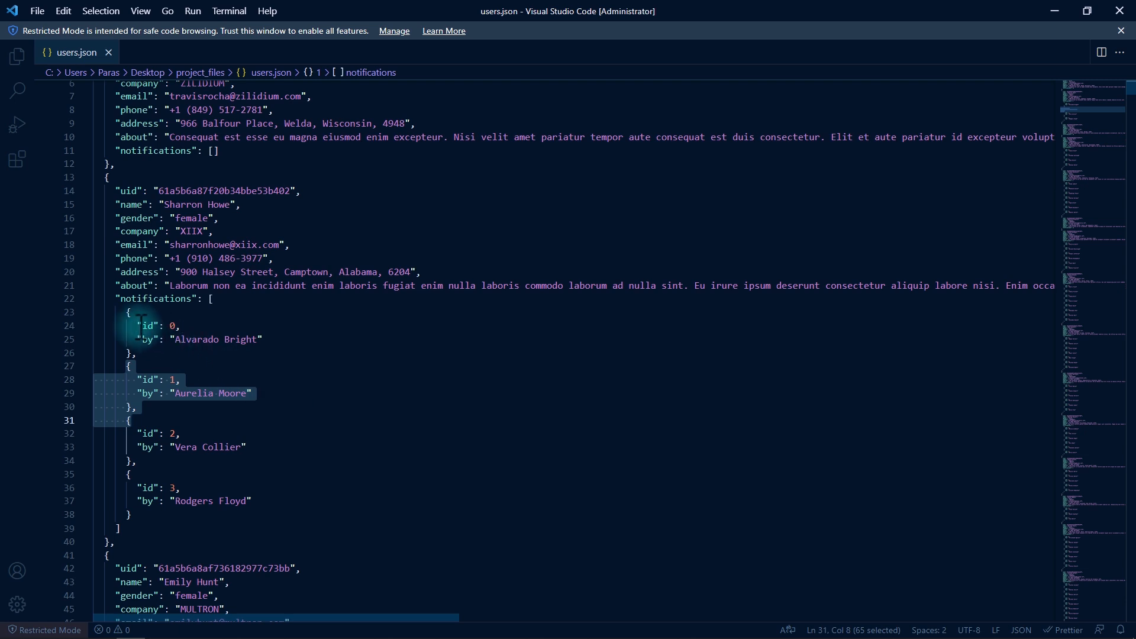
left_click_drag(126, 339, 322, 342)
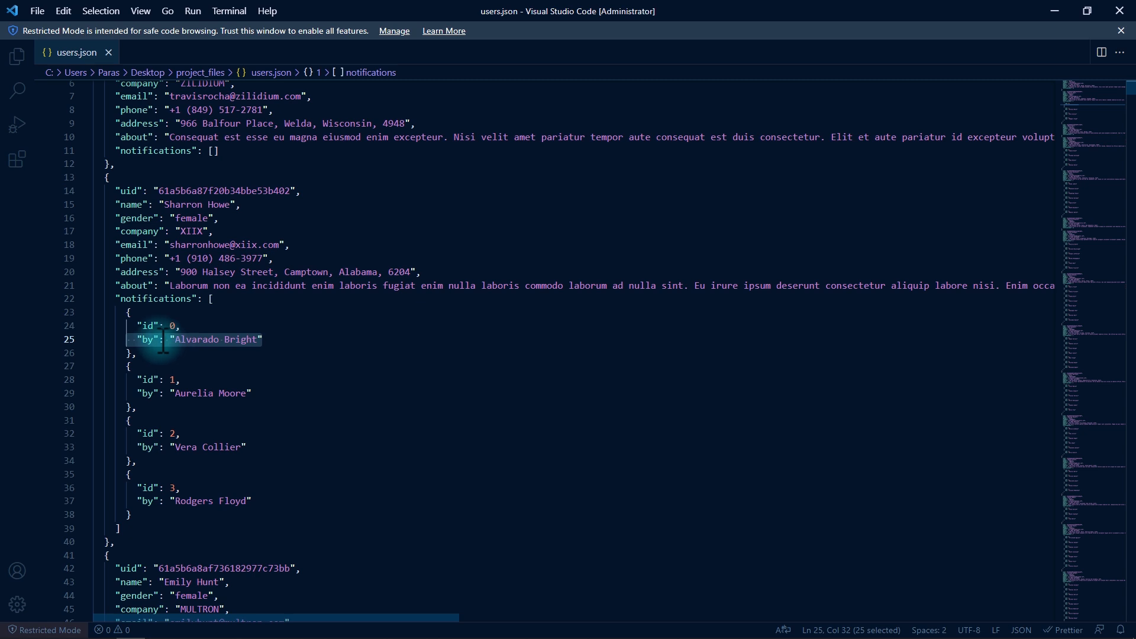
scroll(299, 406, "up", 2)
left_click(306, 409)
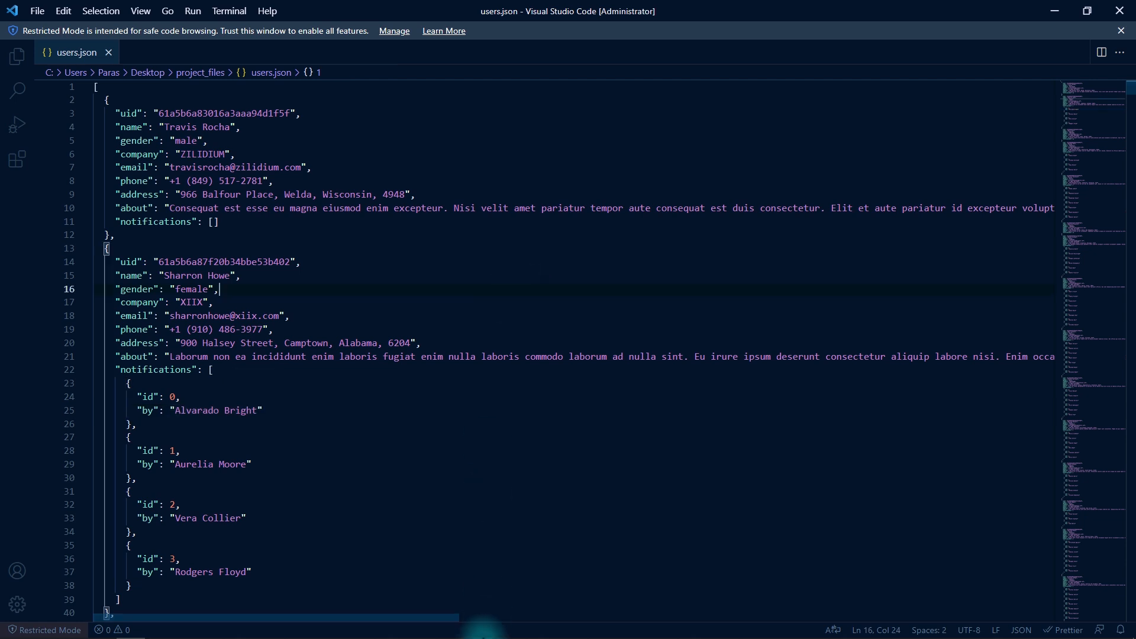
Switch back to FireKit and set the unique ID property of the users collection to uid.
left_click(450, 627)
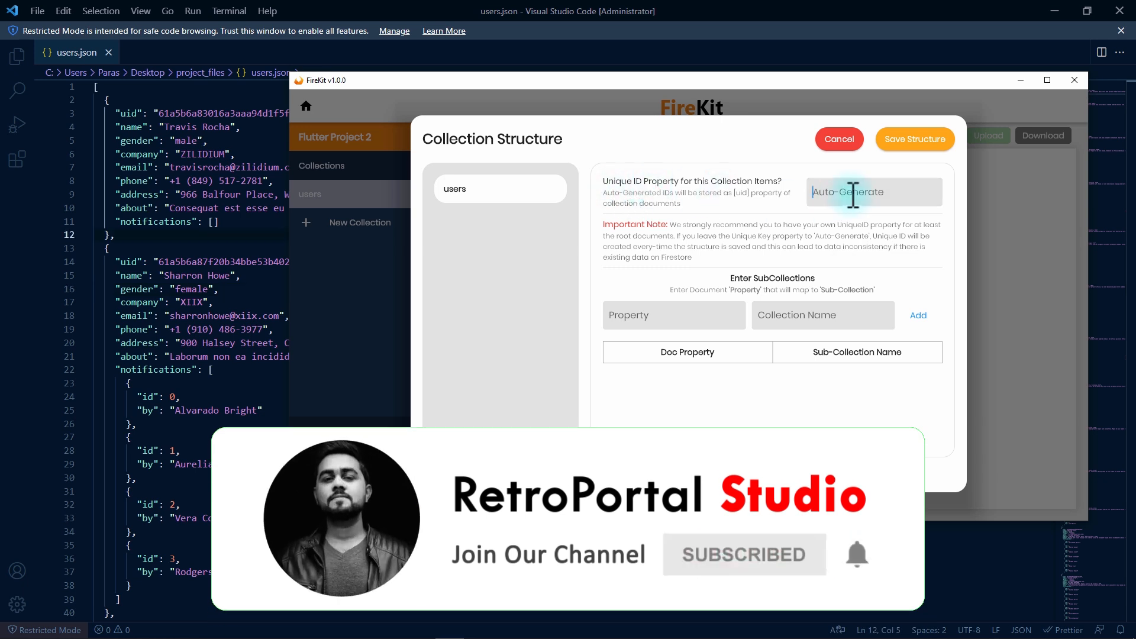
left_click(818, 191)
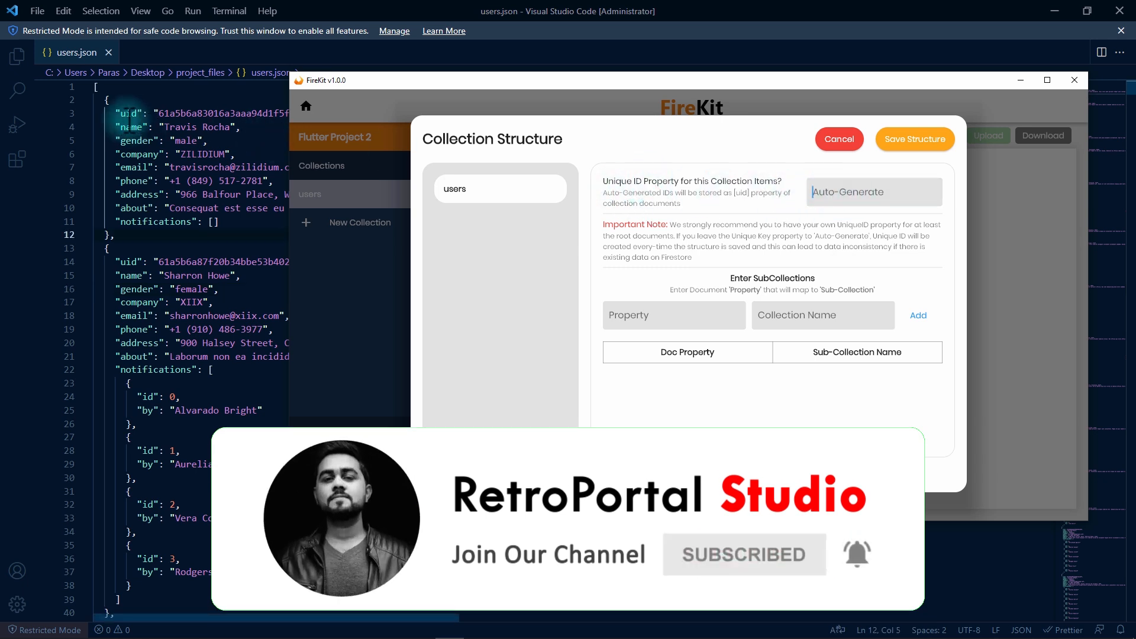
type("uid")
left_click(933, 195)
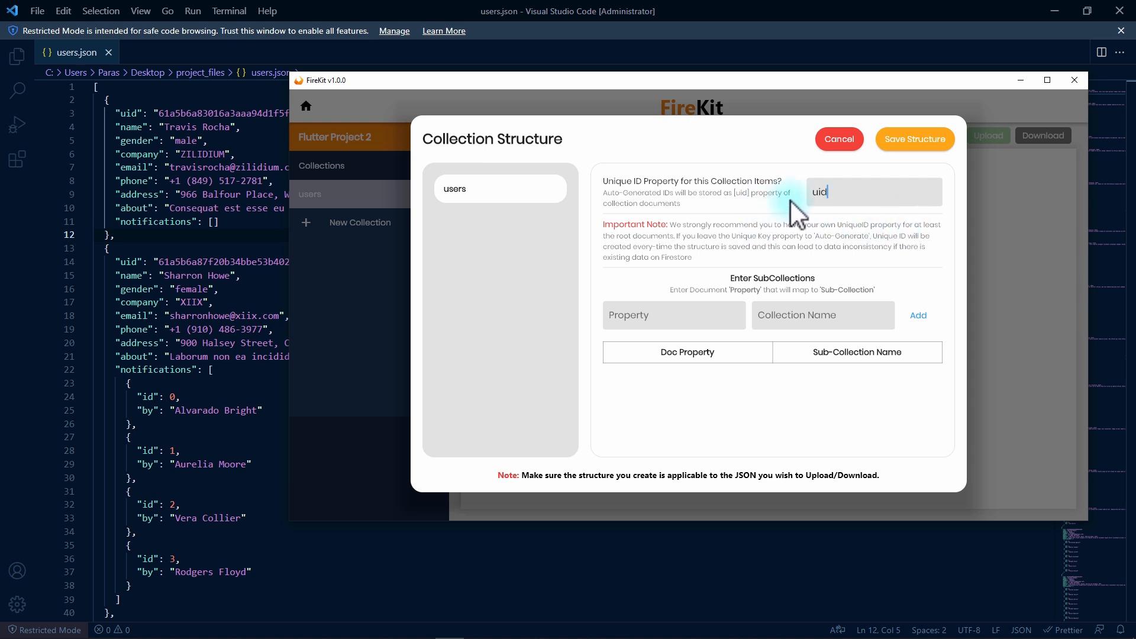
left_click_drag(862, 192, 776, 196)
key("BackSpace")
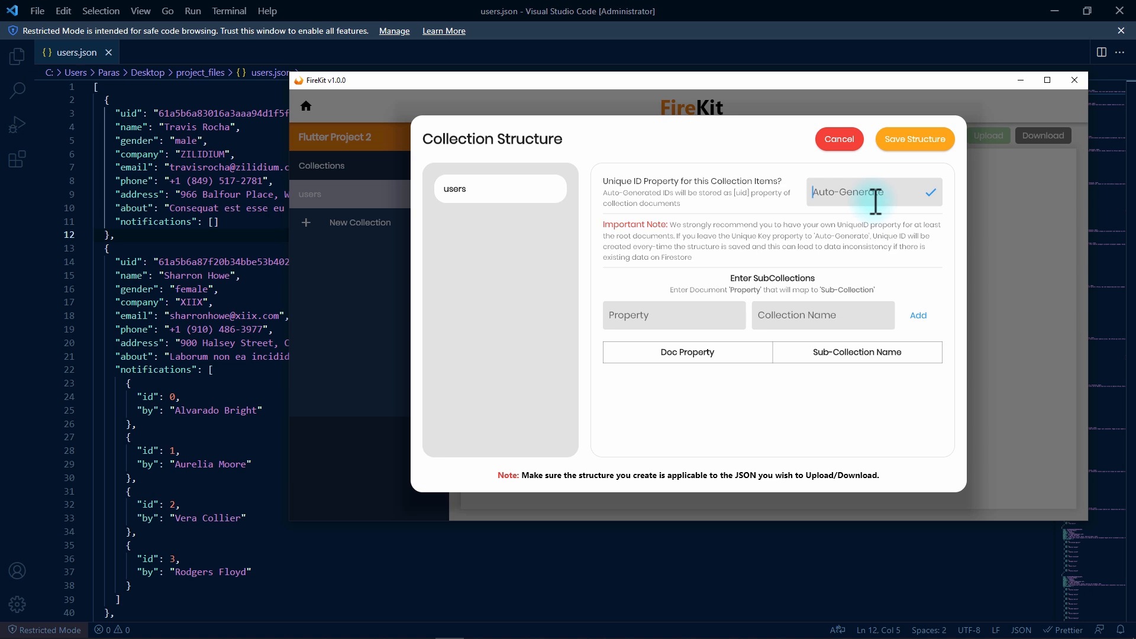
type("uid")
left_click(930, 193)
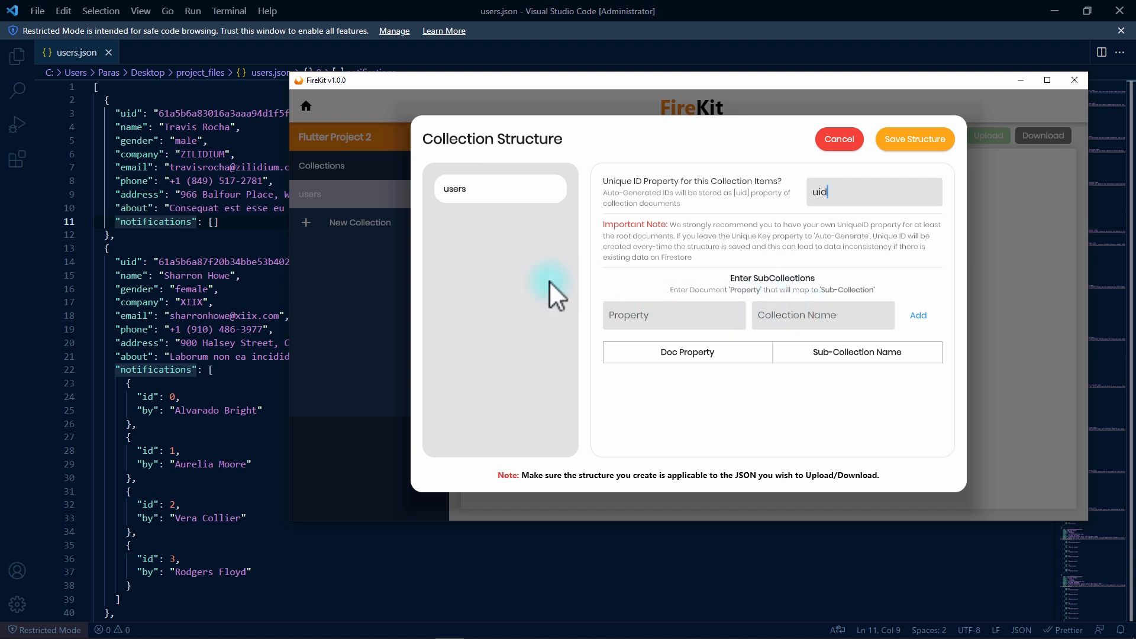
Add a sub-collection to users that maps the notifications document property to the collection name notifications.
left_click(669, 309)
type("notifications")
left_click(798, 313)
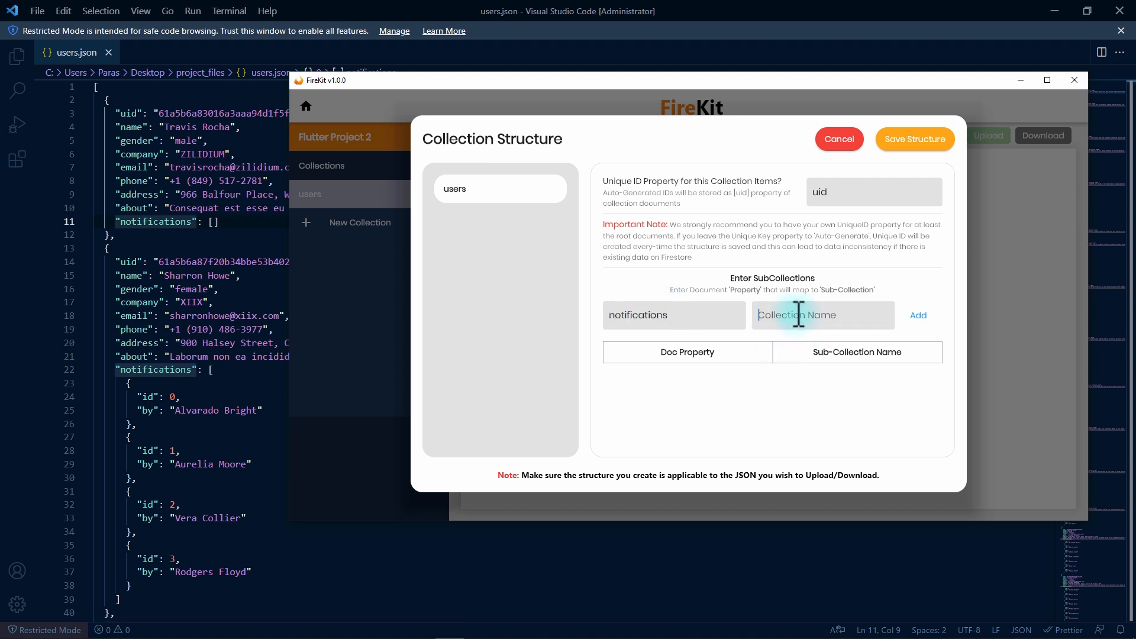
type("notifications")
left_click(919, 315)
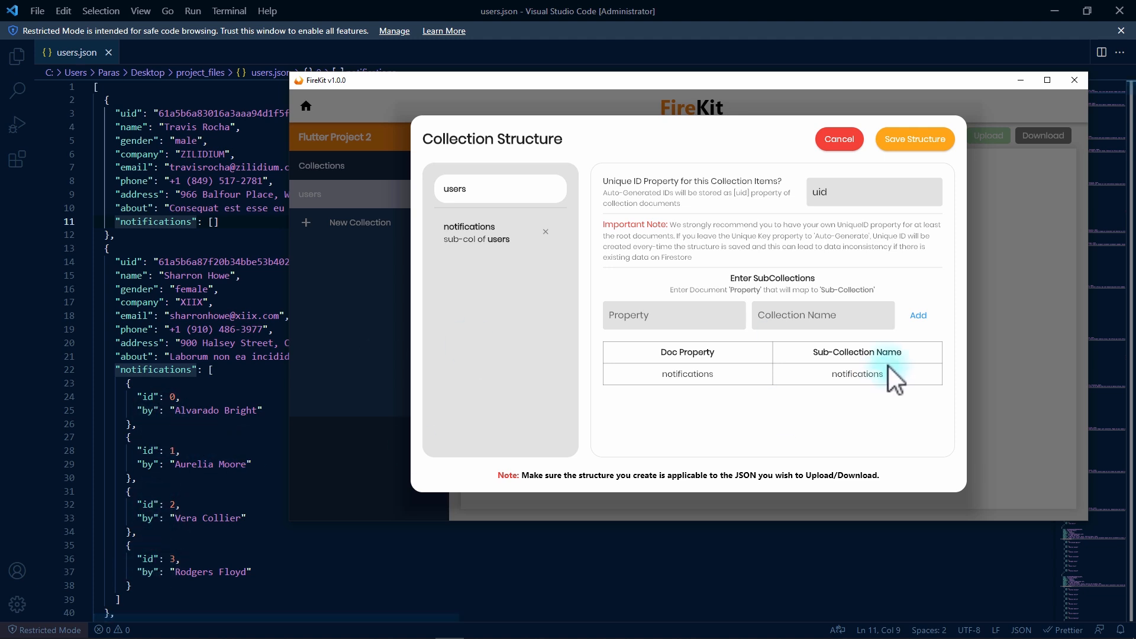
Set the unique ID property of the notifications sub-collection to id and save the collection structure.
left_click(473, 239)
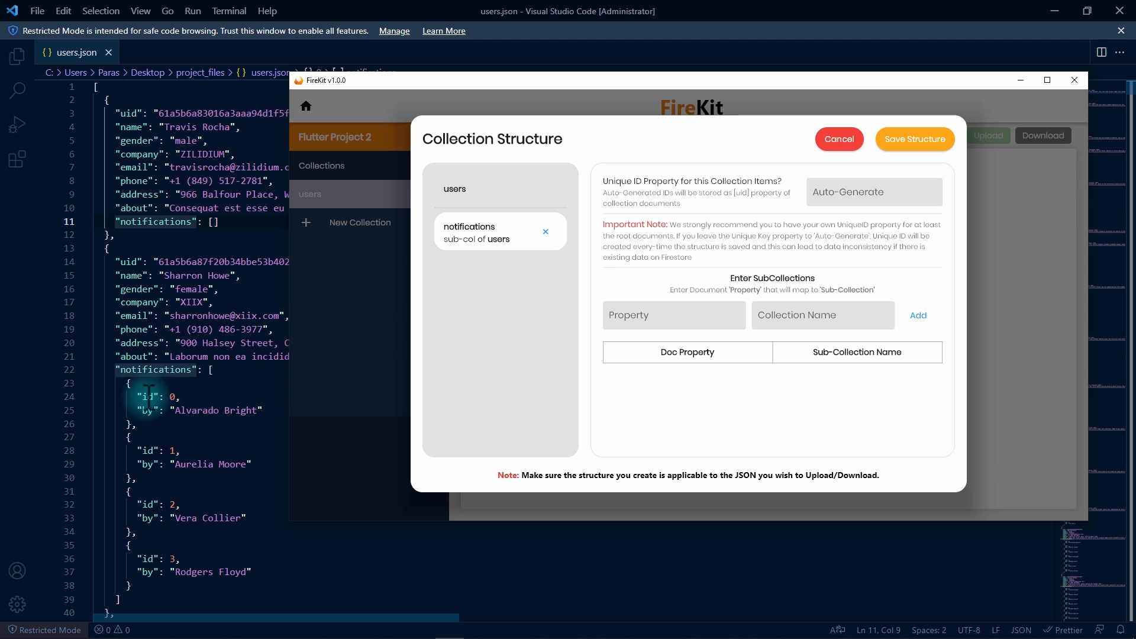
left_click(864, 181)
type("id")
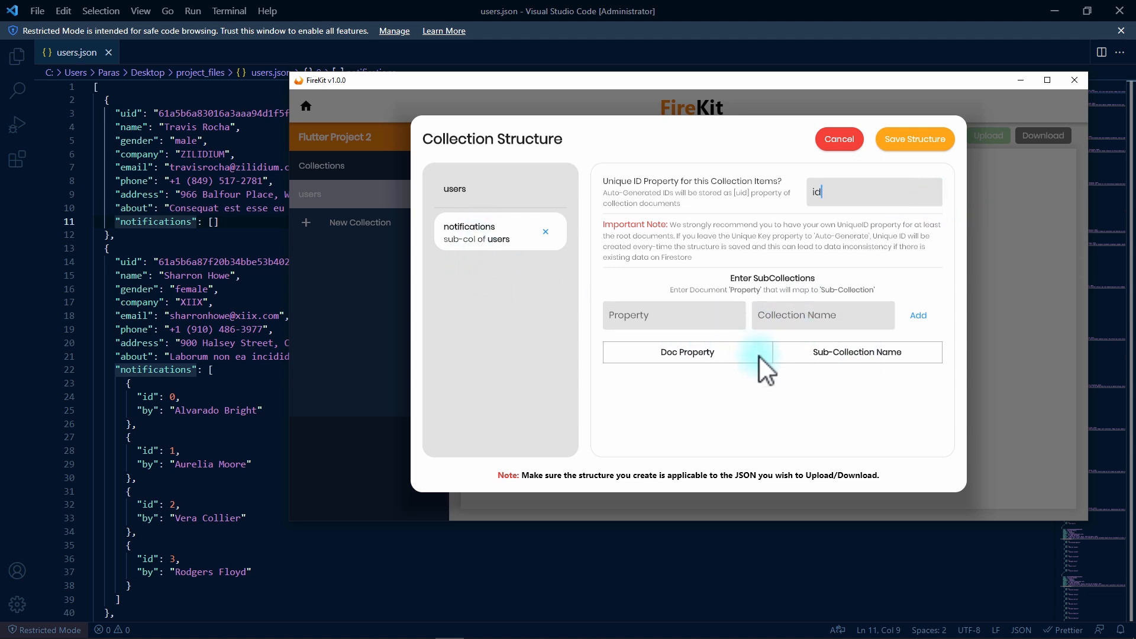
left_click(913, 142)
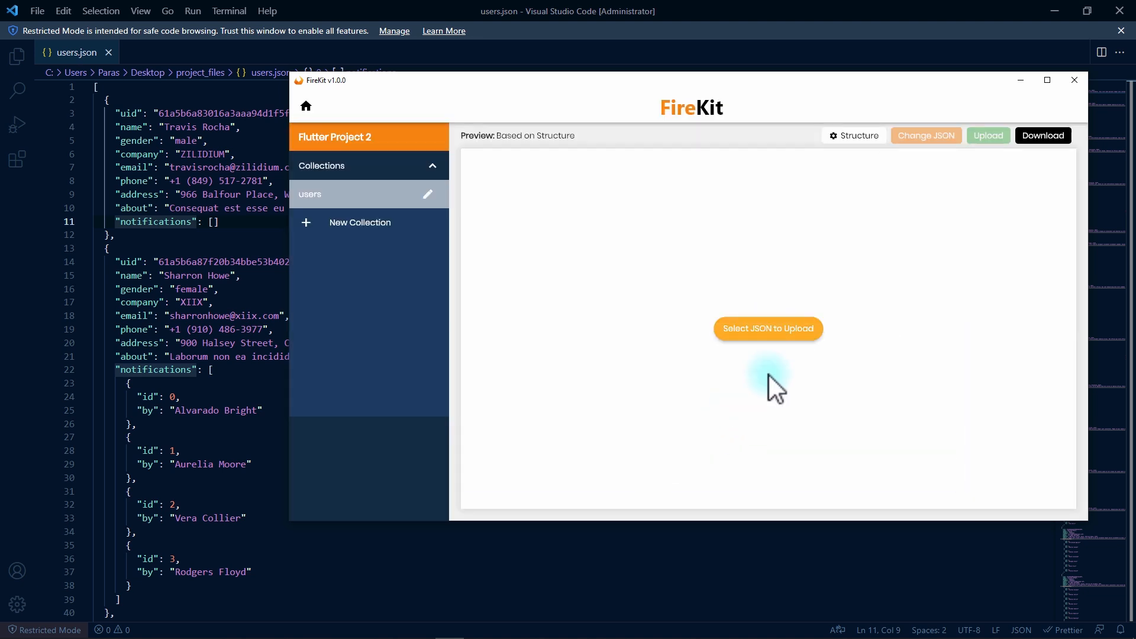
Load the users JSON file from project_files for upload, then review the users collection structure and save it.
left_click(767, 330)
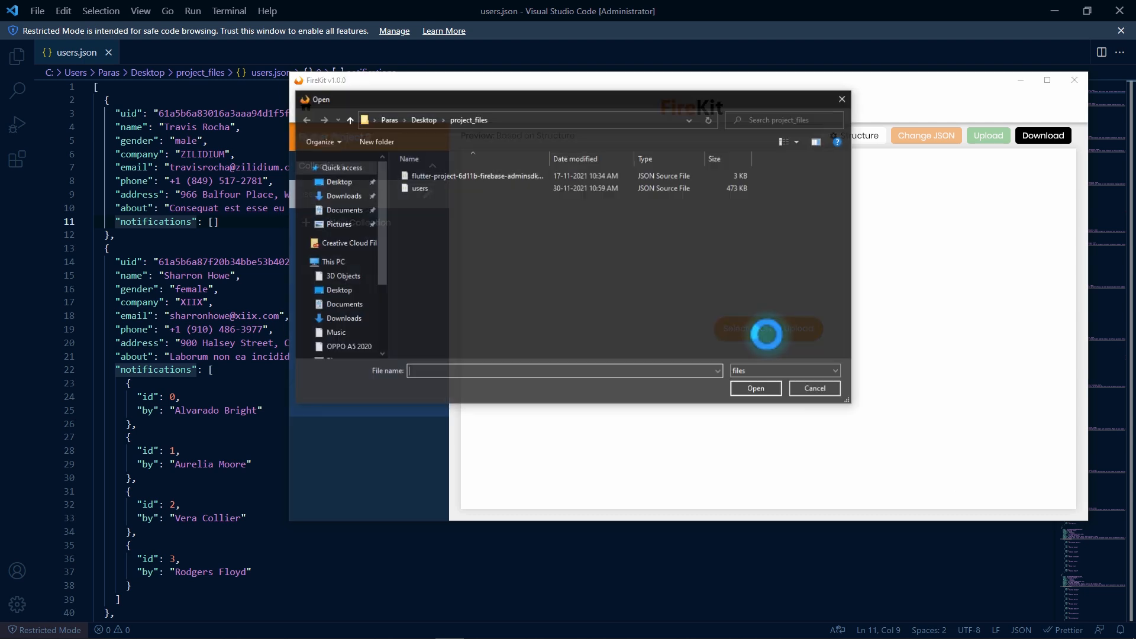
left_click(422, 188)
double_click(417, 188)
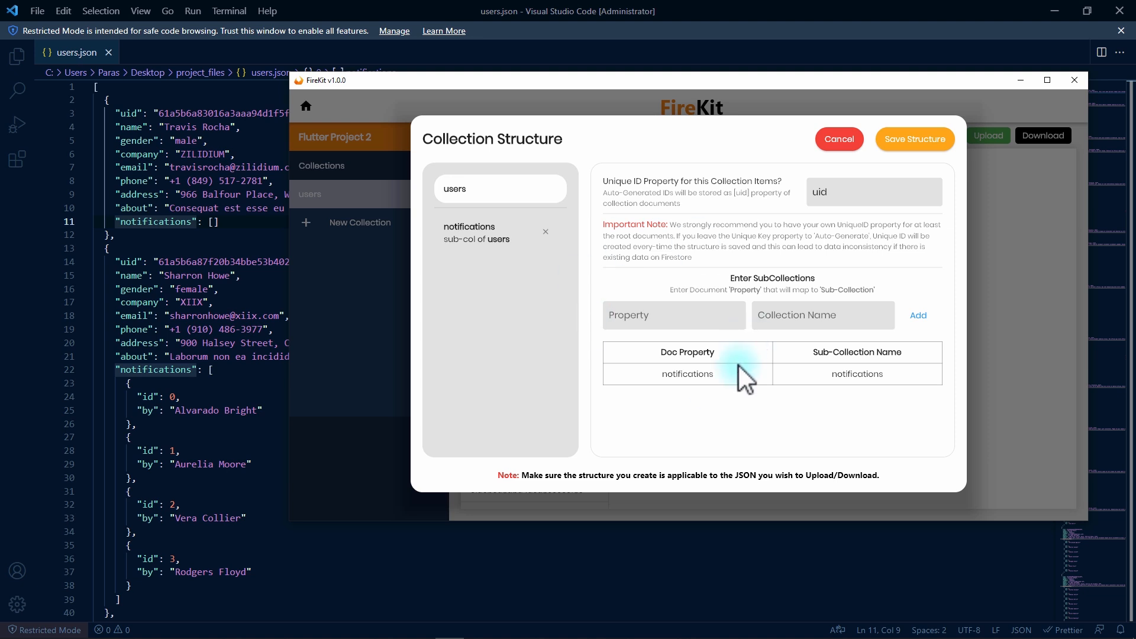
left_click(915, 143)
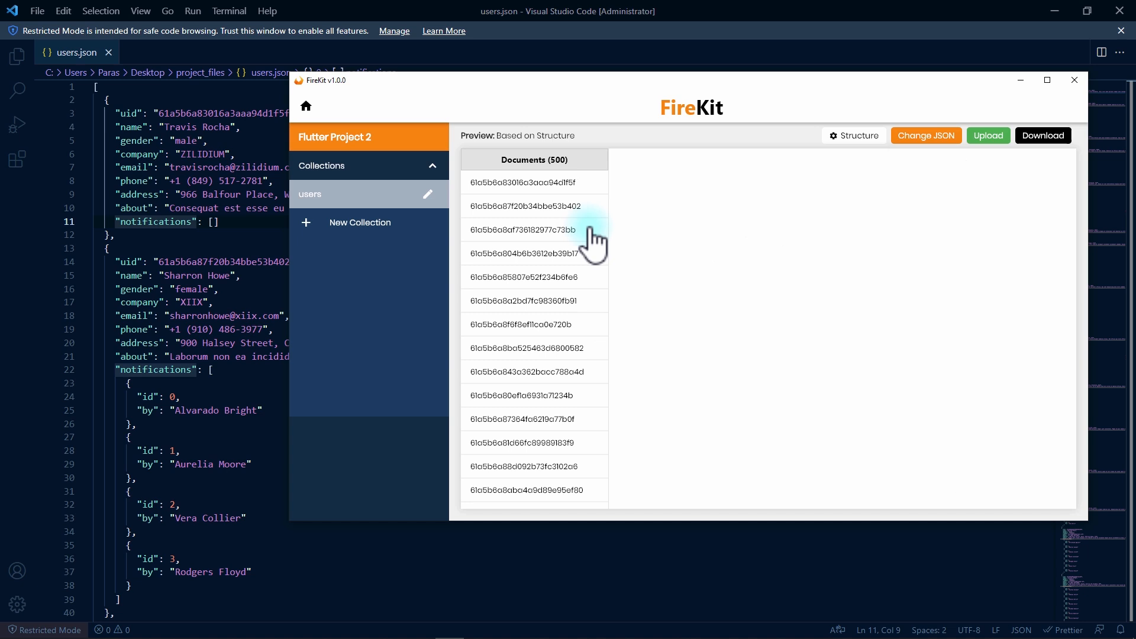
Preview several users documents and inspect the notifications sub-collection of the tenth one, including its document 2.
left_click(521, 183)
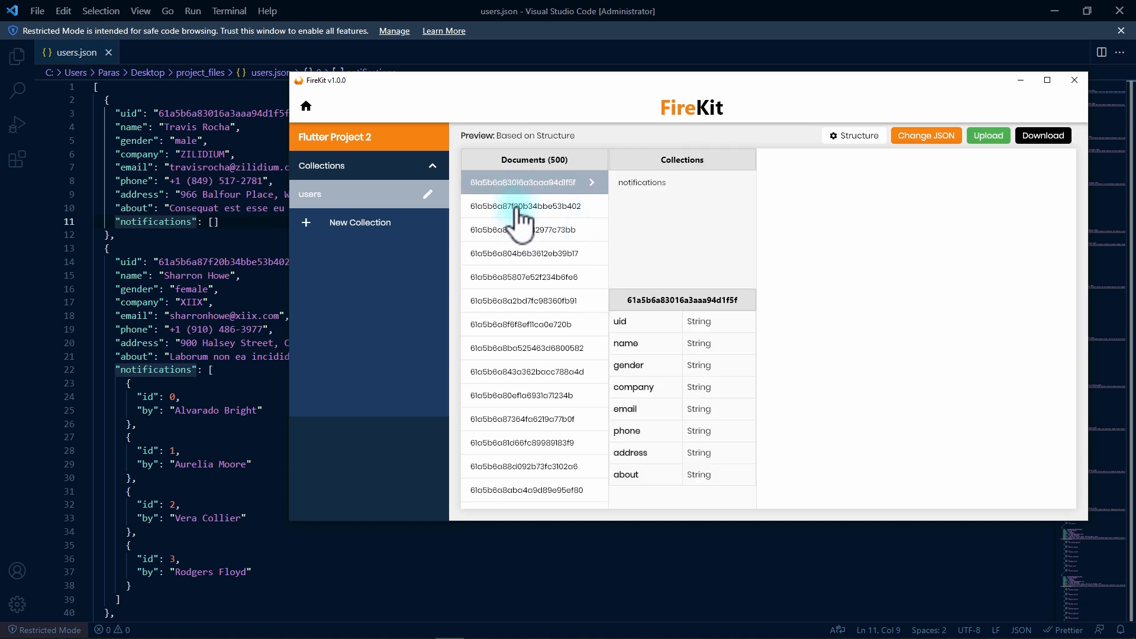
left_click(515, 278)
left_click(514, 396)
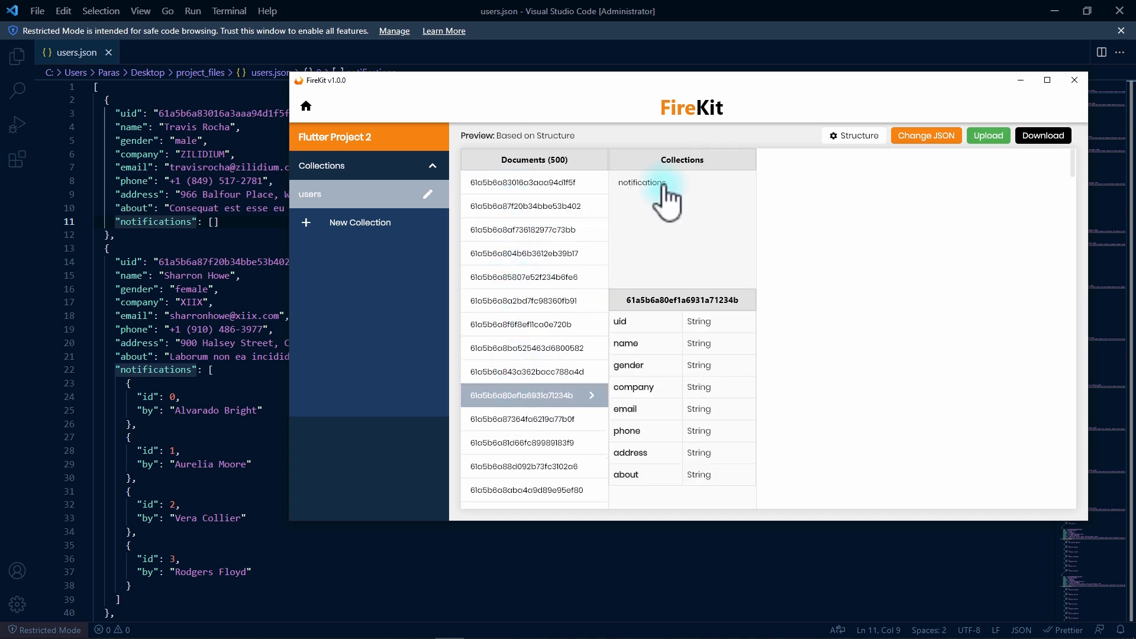
left_click(664, 189)
left_click(809, 187)
left_click(814, 233)
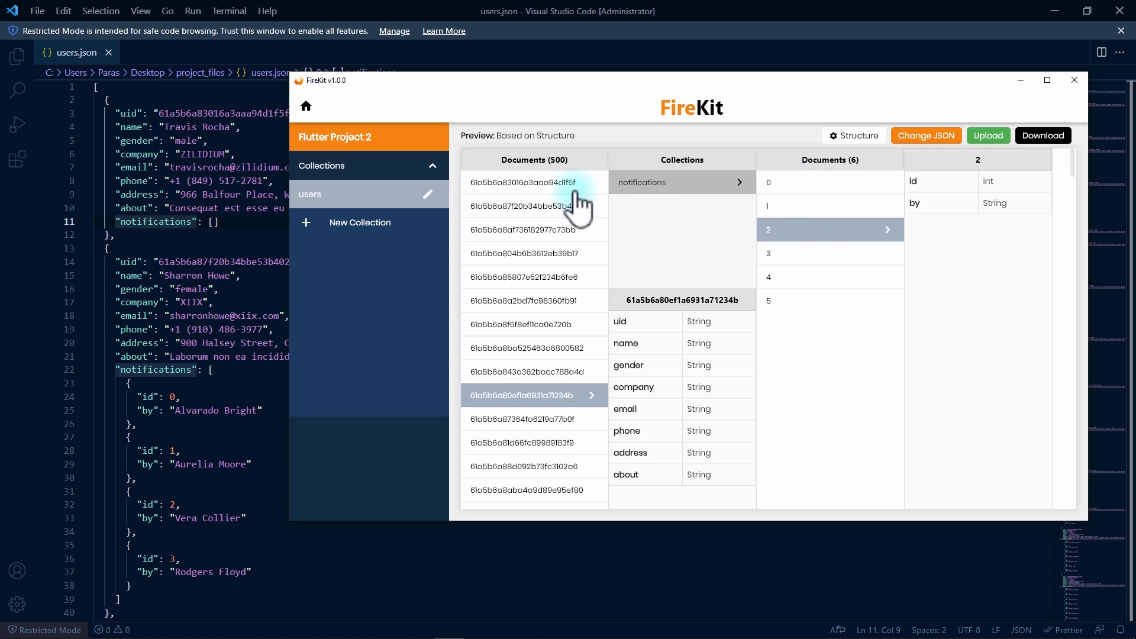
Compare the notifications sub-collections of the first two users documents in the preview, opening document 0 of the second user's notifications.
left_click(574, 191)
left_click(515, 210)
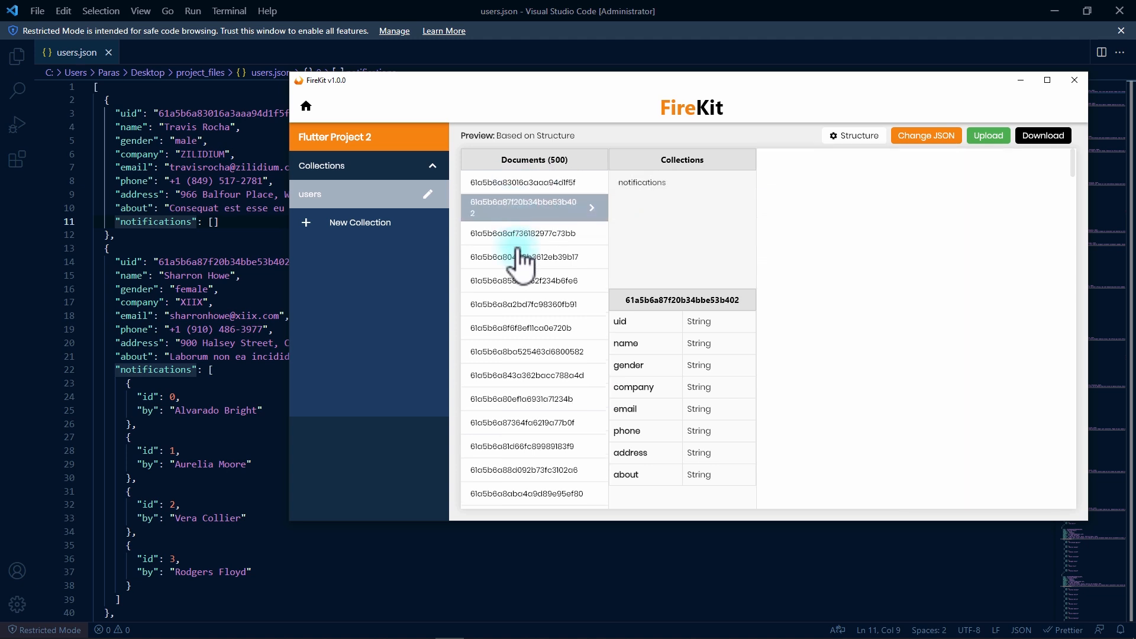
left_click(520, 254)
left_click(521, 303)
left_click(525, 183)
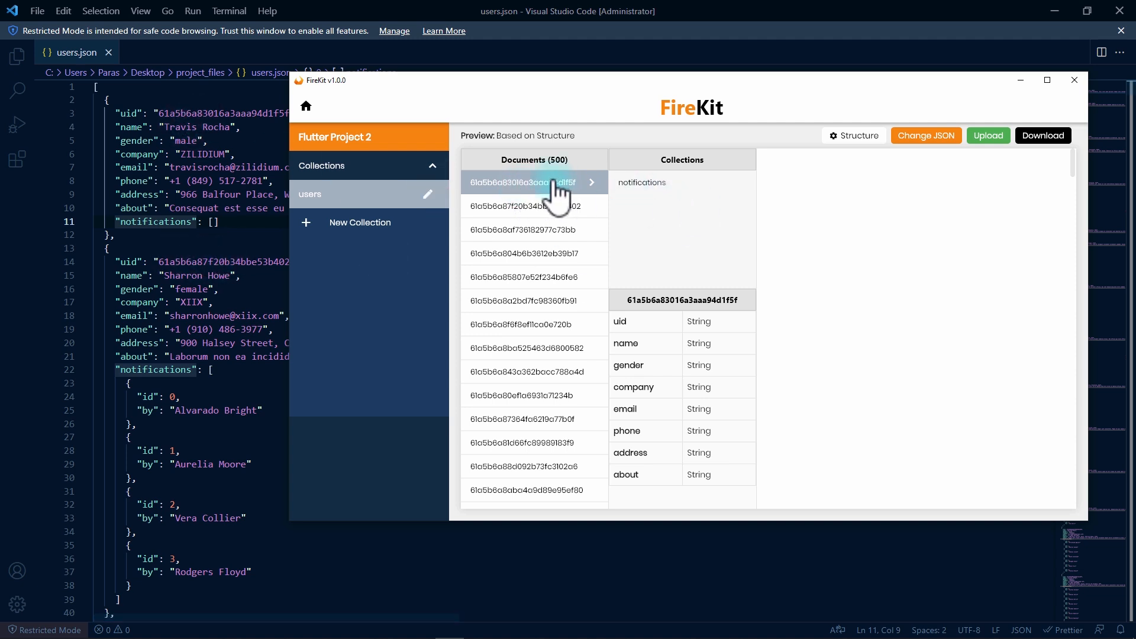
left_click(662, 184)
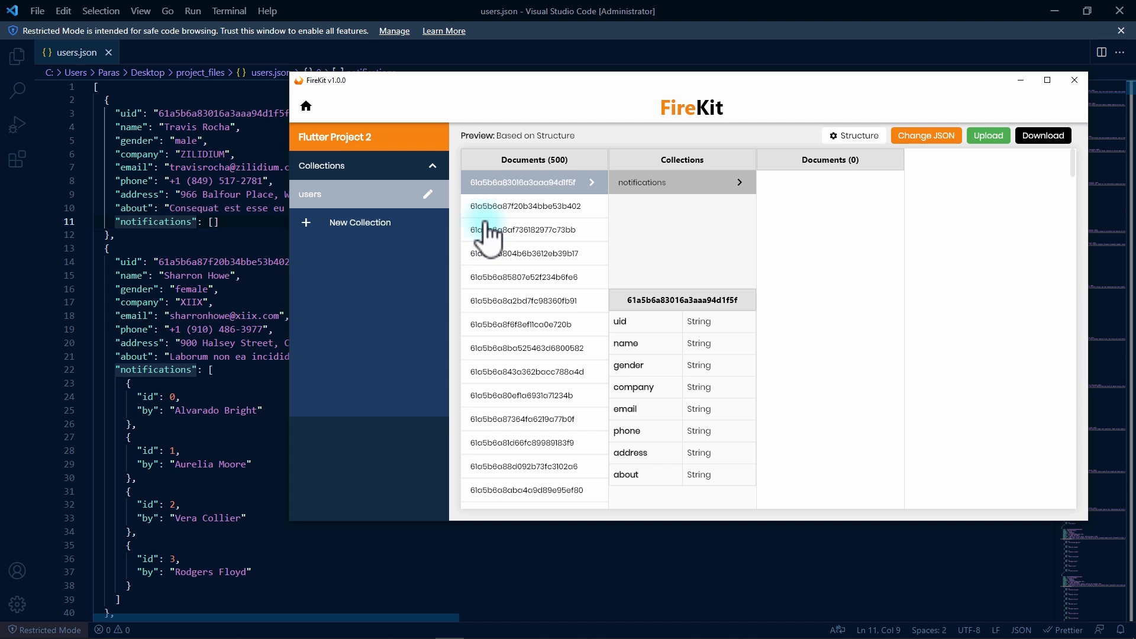
left_click(532, 213)
left_click(628, 185)
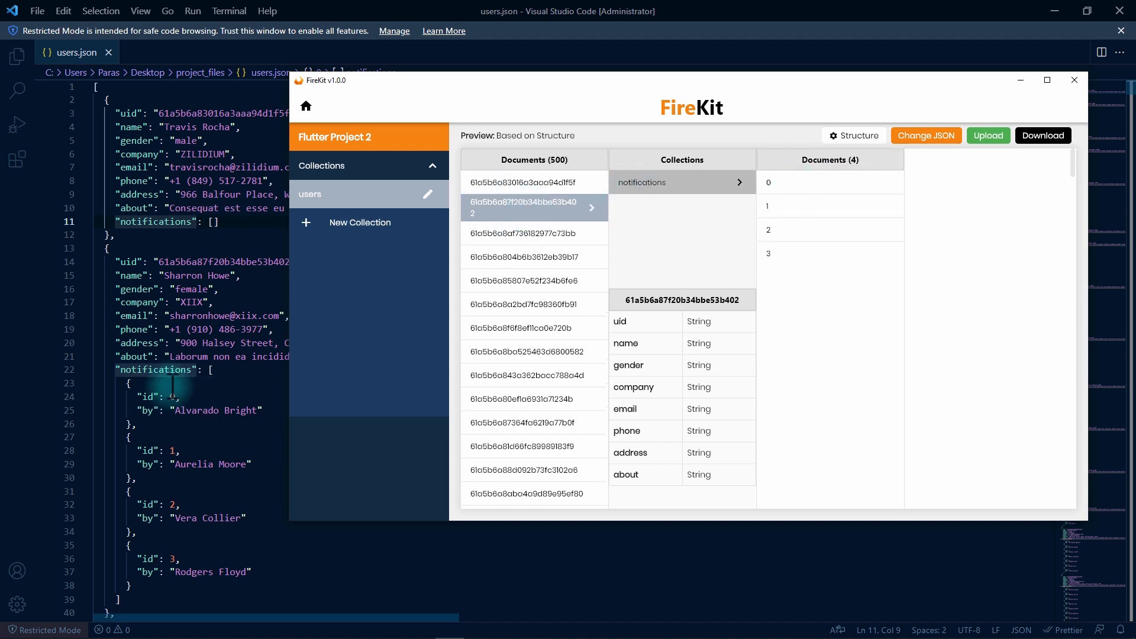
left_click(805, 184)
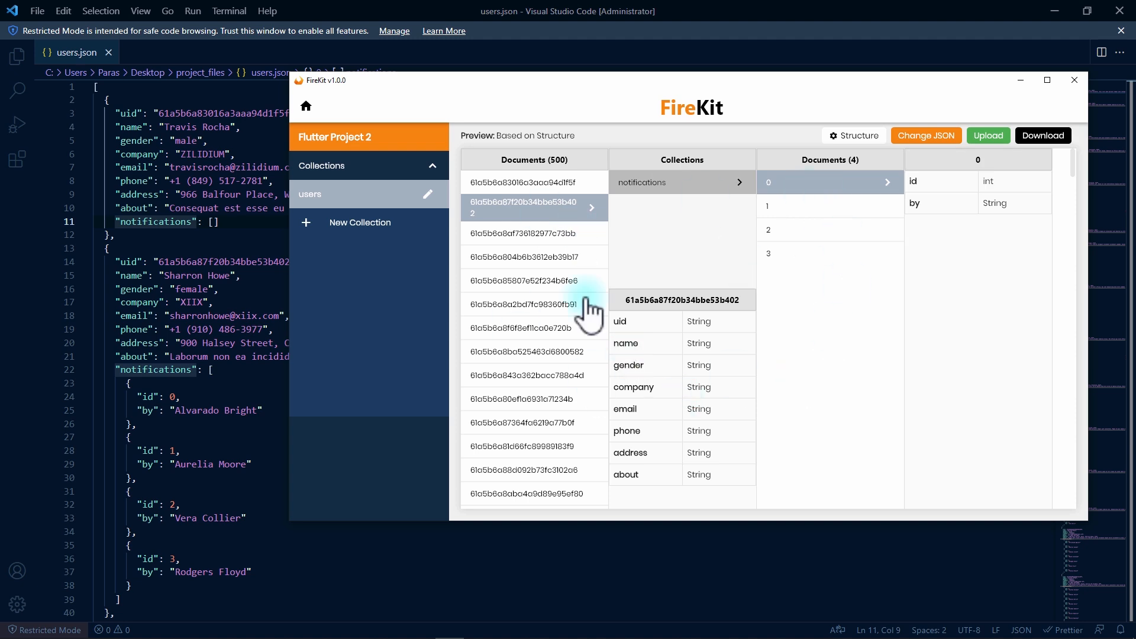
Upload the users collection to Firestore with Instant Upload left off, moving the terminal window aside without closing it.
left_click(989, 137)
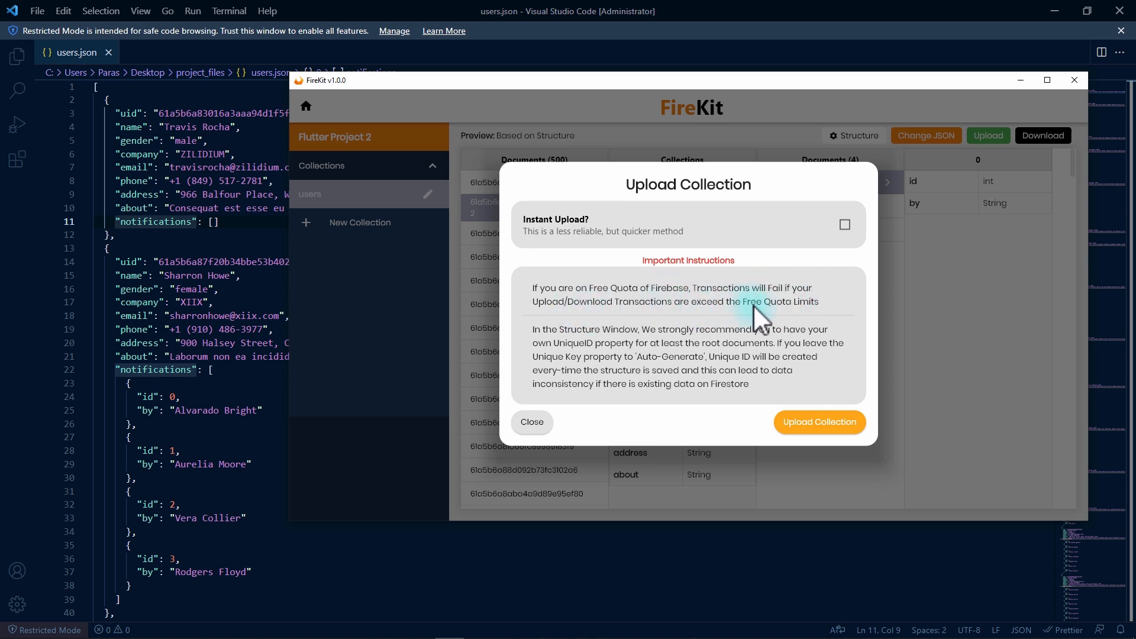
scroll(814, 308, "down", 5)
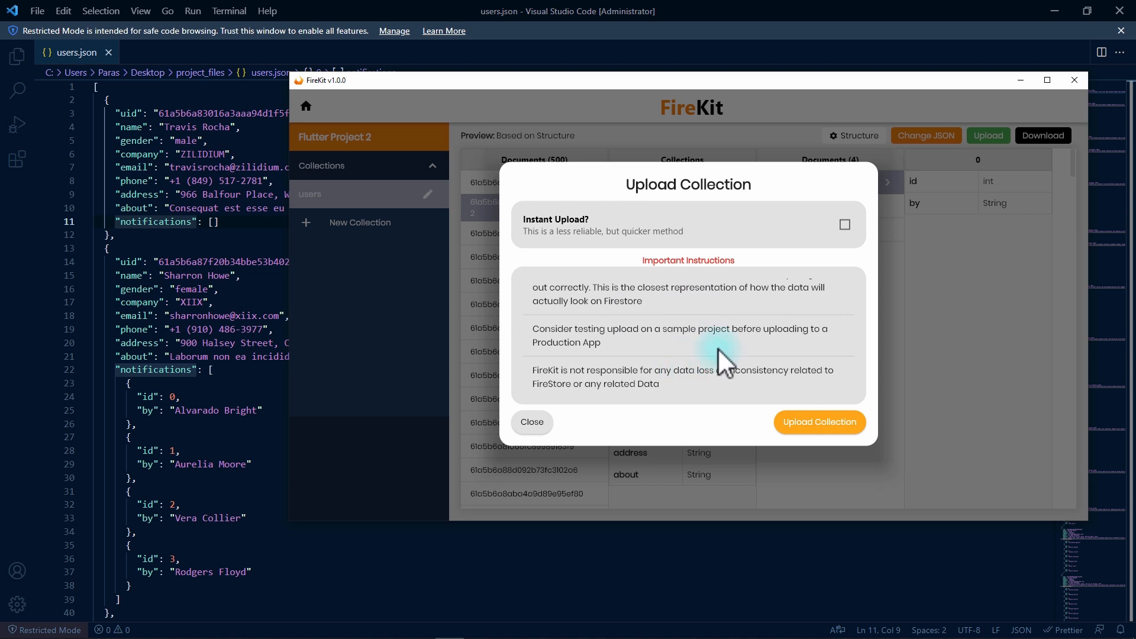
left_click(814, 422)
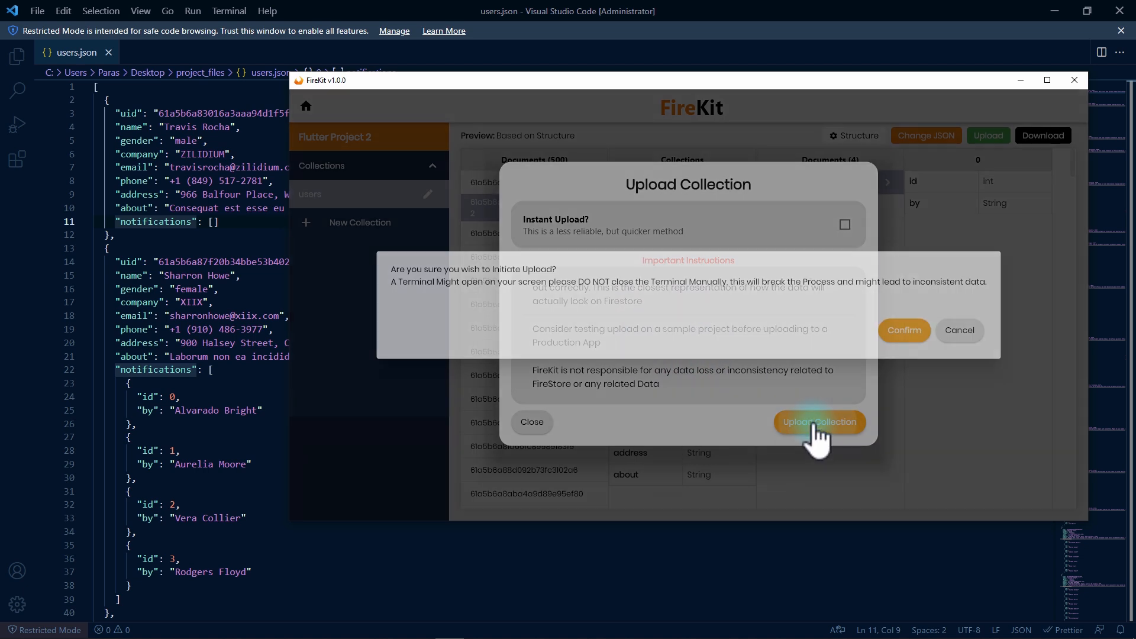
left_click(910, 333)
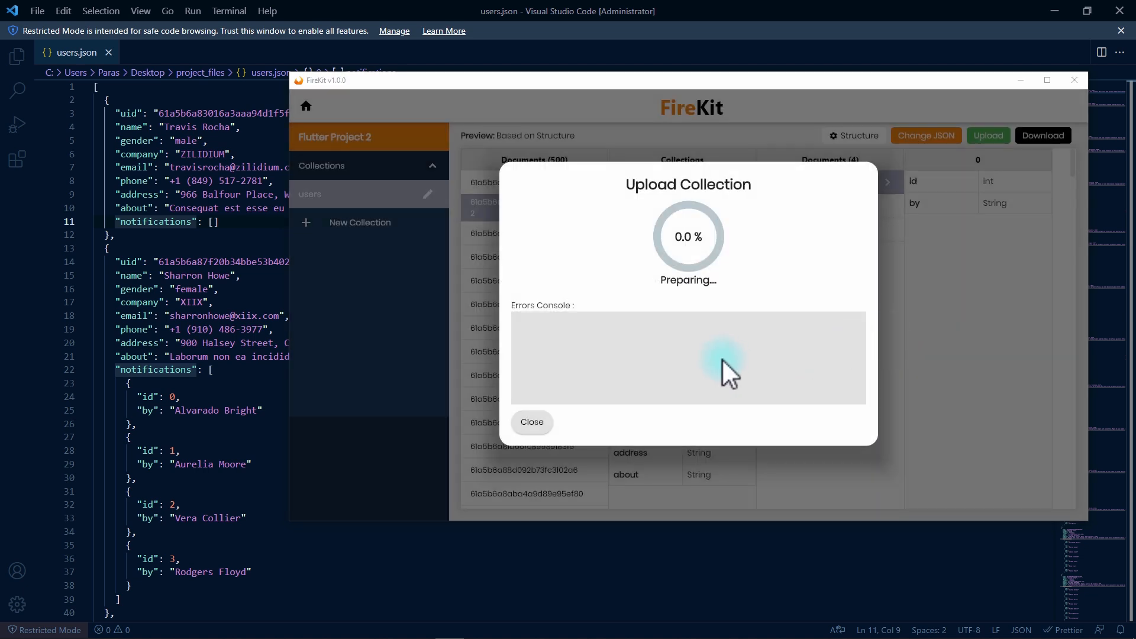
left_click_drag(348, 66, 381, 178)
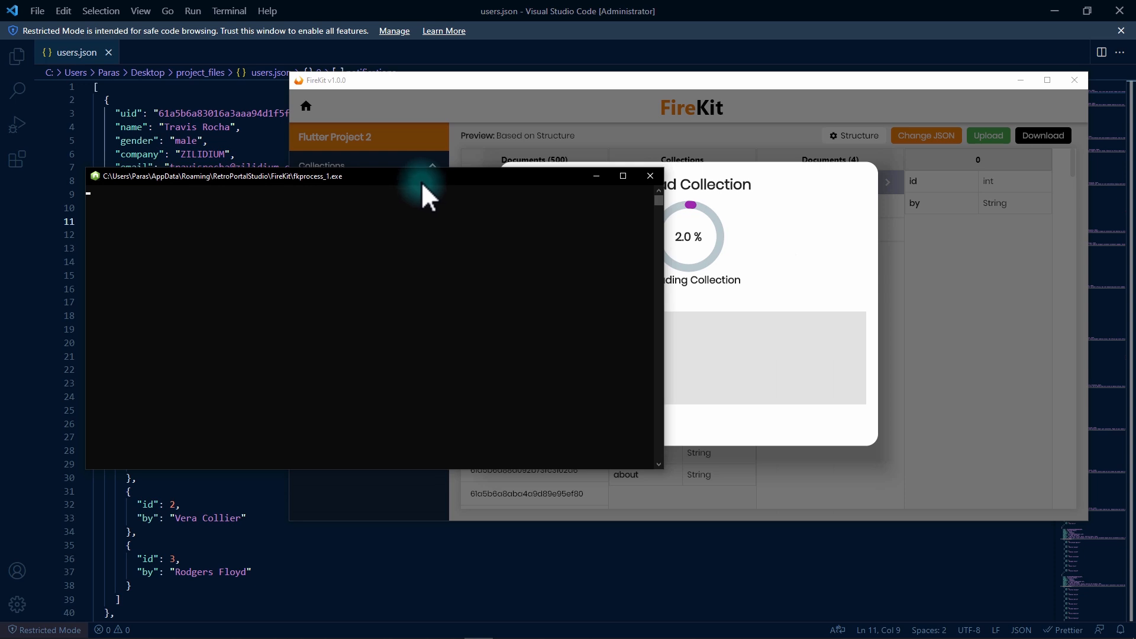
left_click(831, 281)
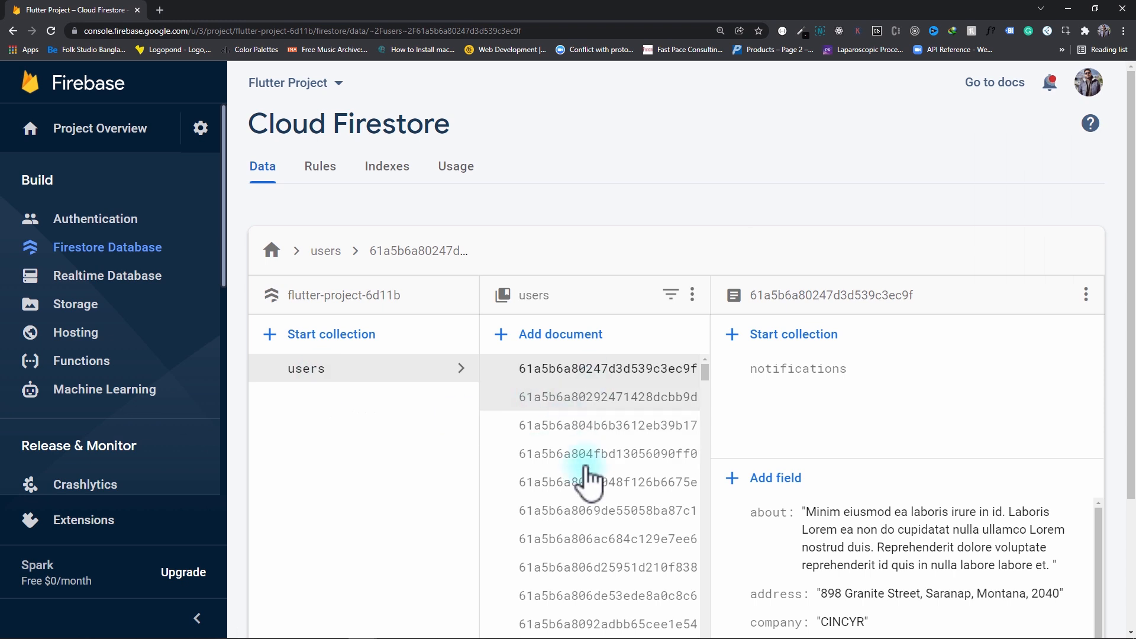
Inspect the second users document in Cloud Firestore and open document 1 of its notifications sub-collection.
left_click(612, 398)
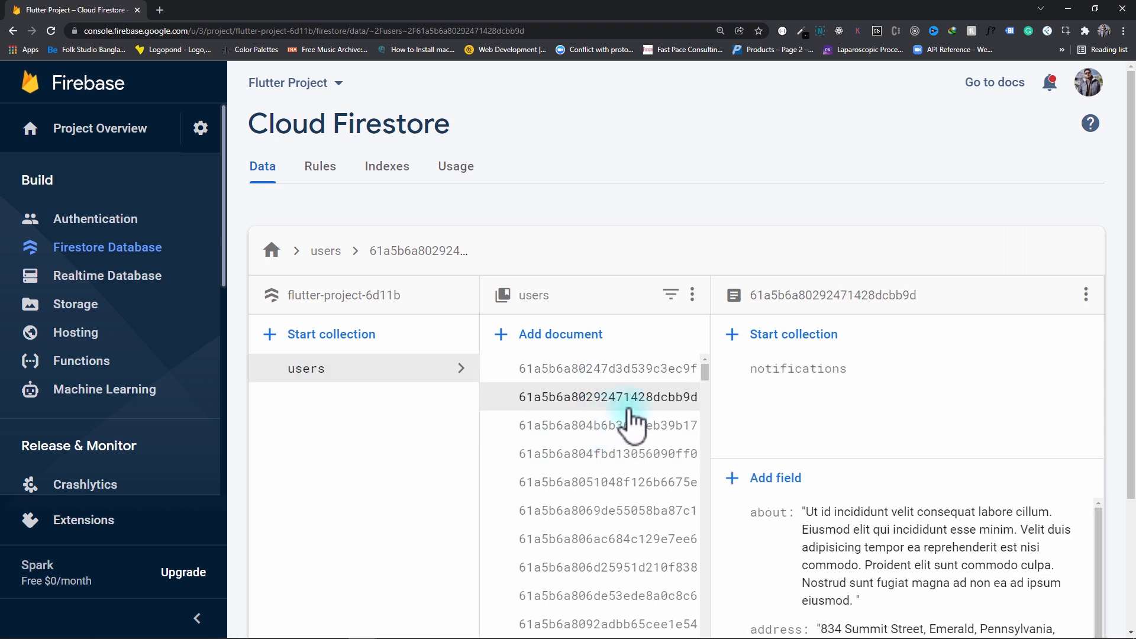
left_click(780, 374)
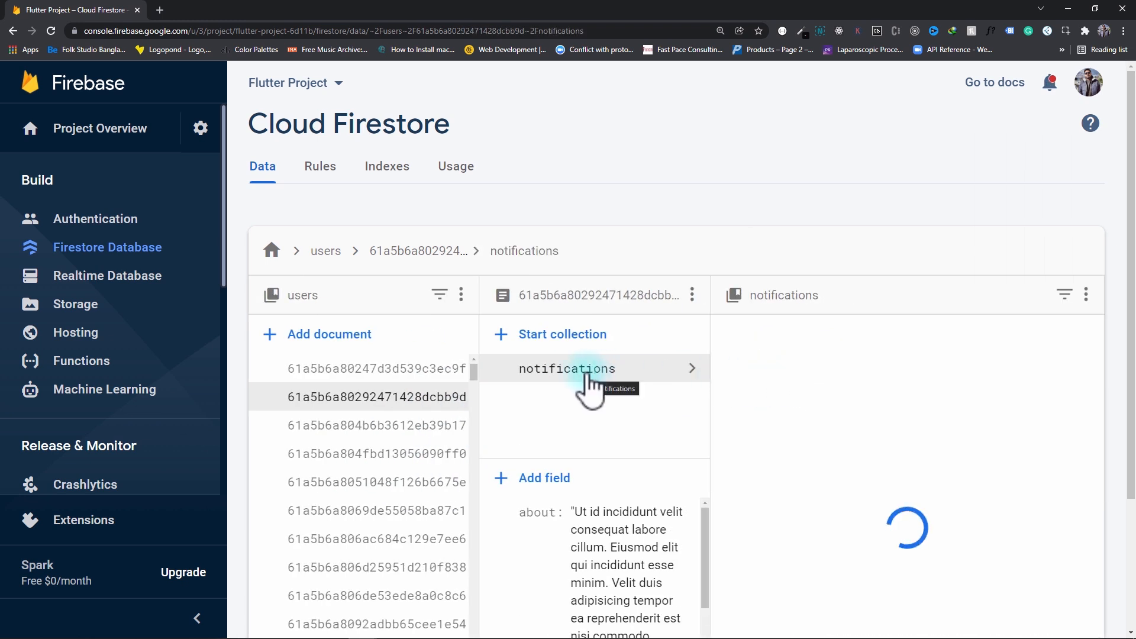
left_click(767, 418)
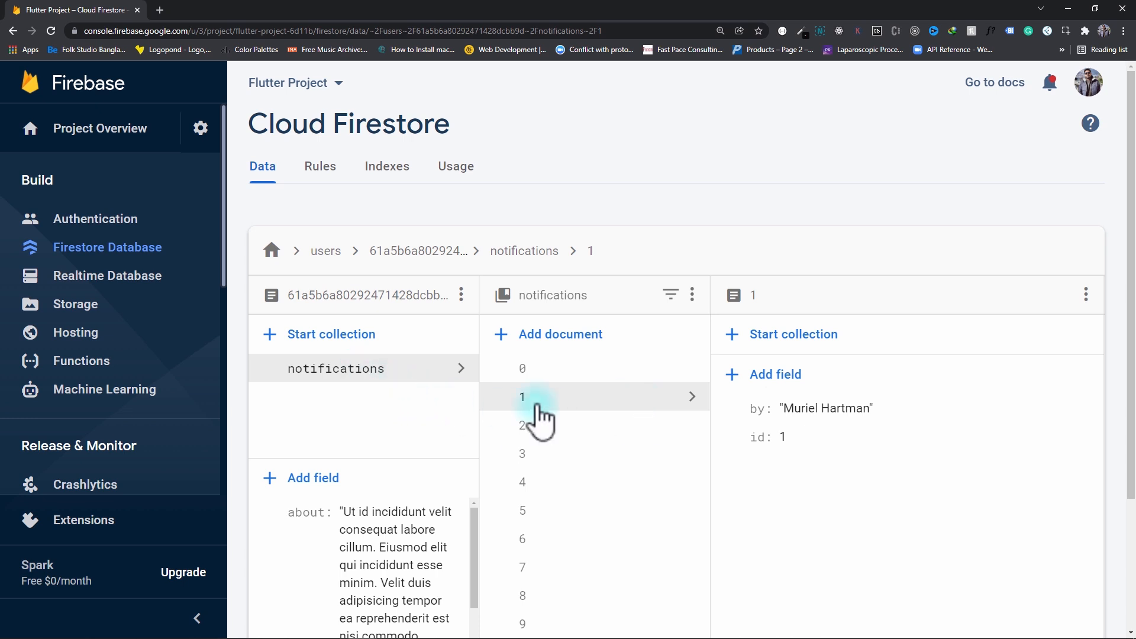
Delete the entire users collection from Cloud Firestore, confirming with the collection ID users.
left_click(340, 372)
left_click(358, 398)
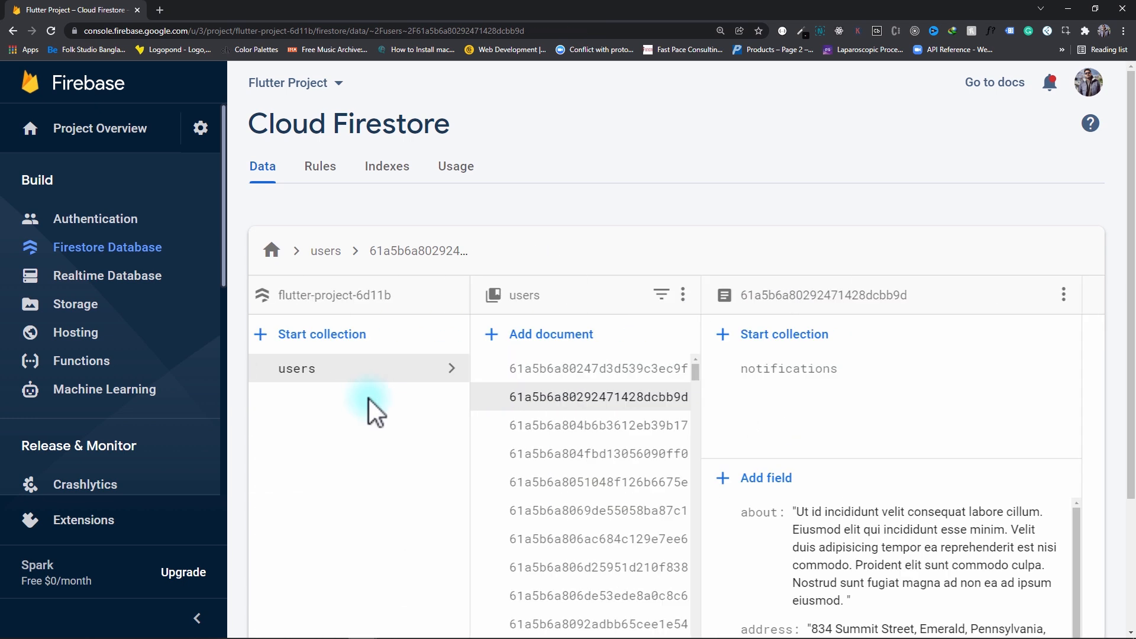
left_click(692, 295)
left_click(741, 303)
type("users")
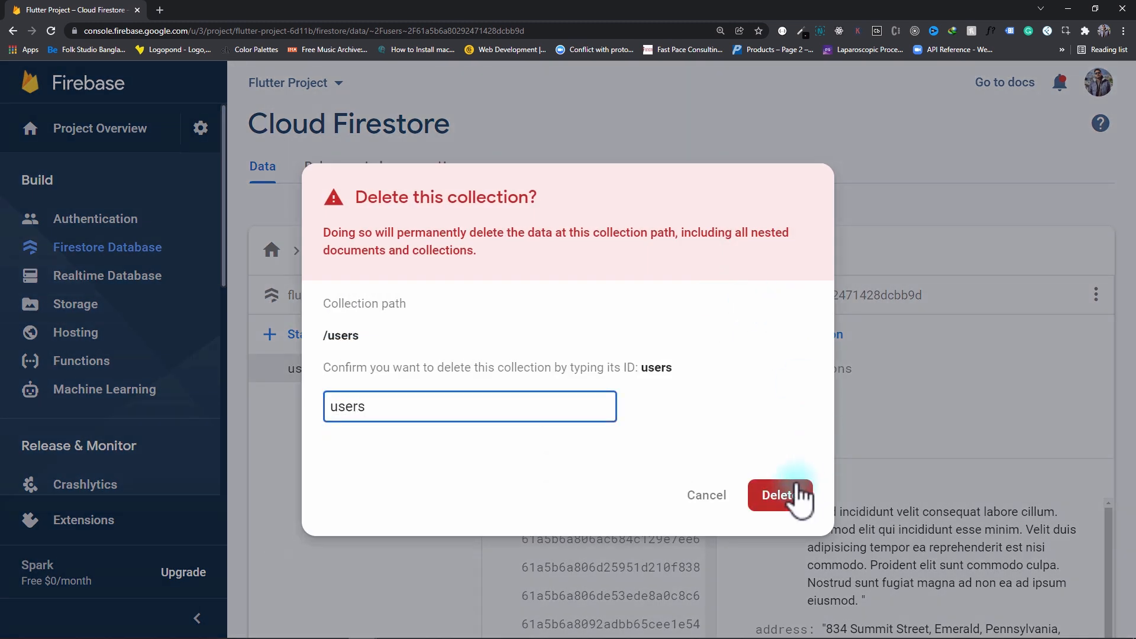
left_click(795, 496)
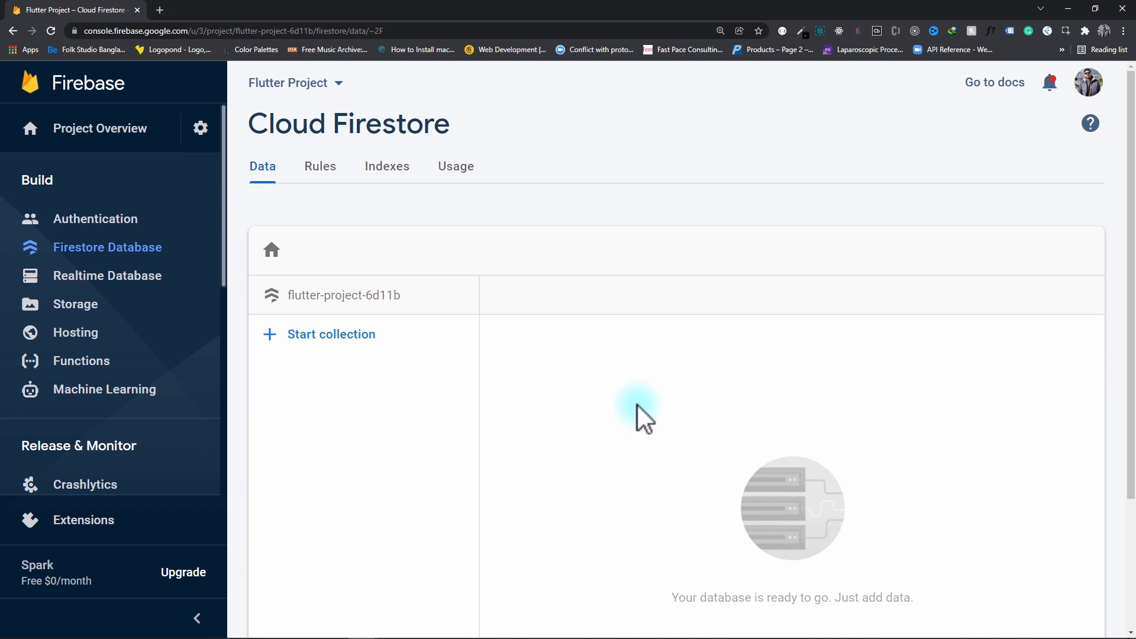
Switch to FireKit, dismiss the completed upload, and upload the users collection again with Instant Upload enabled.
mouse_move(541, 633)
left_click(449, 627)
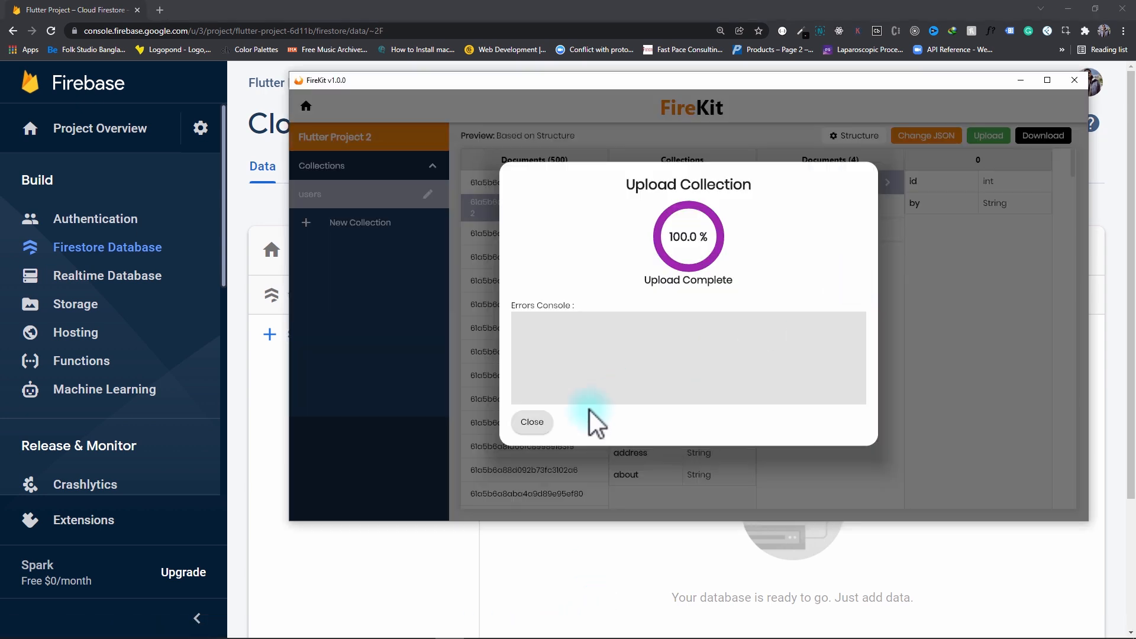
left_click(533, 421)
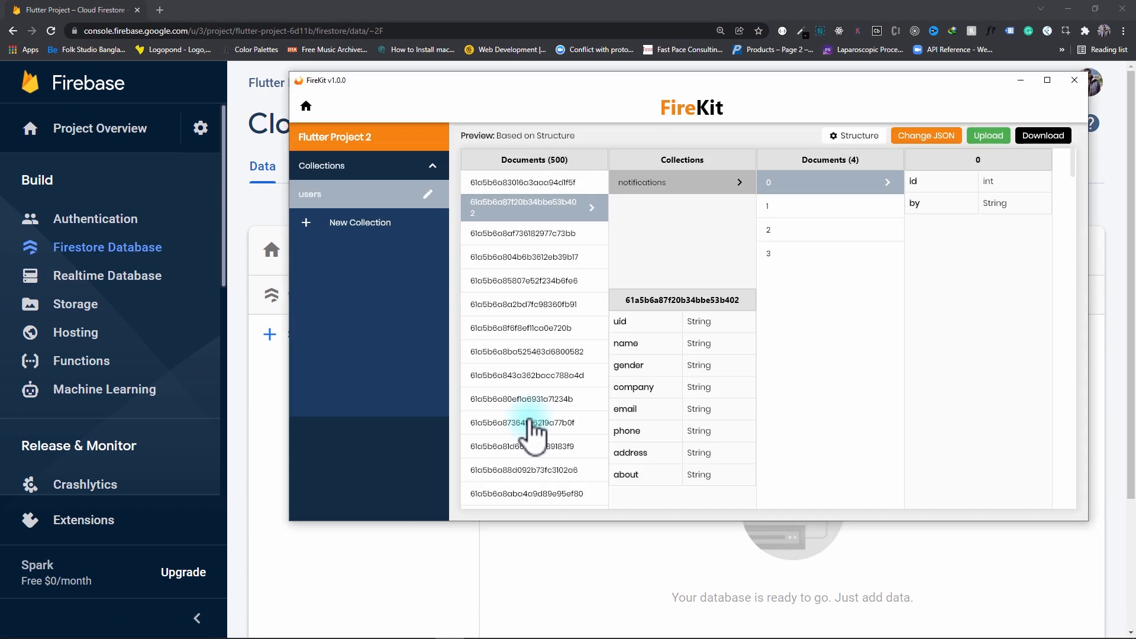
left_click(990, 141)
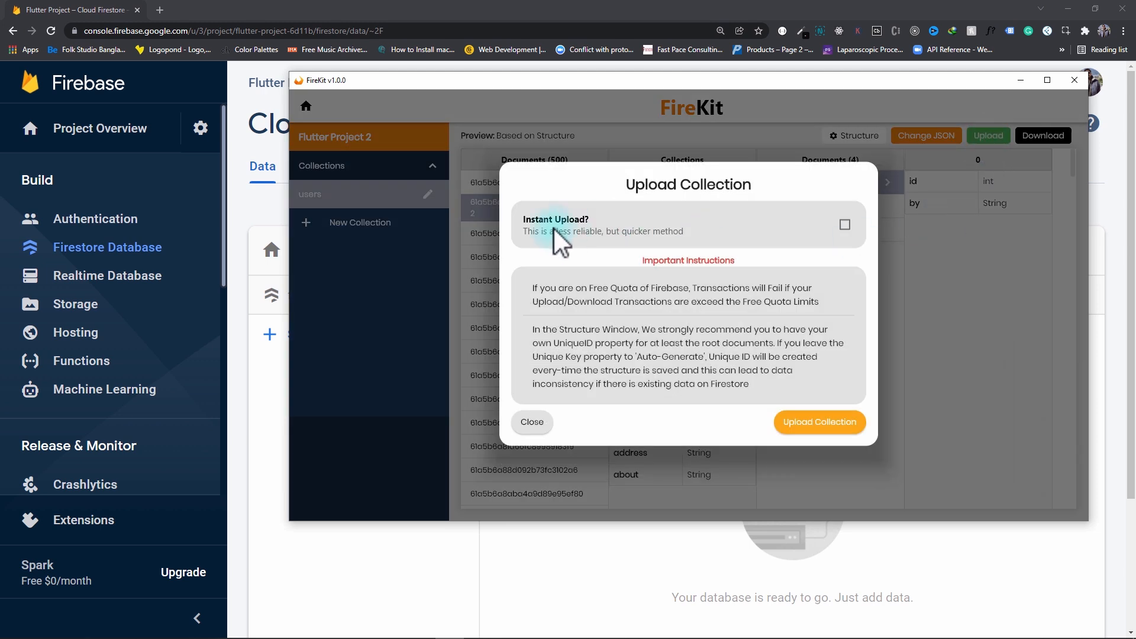
left_click(852, 229)
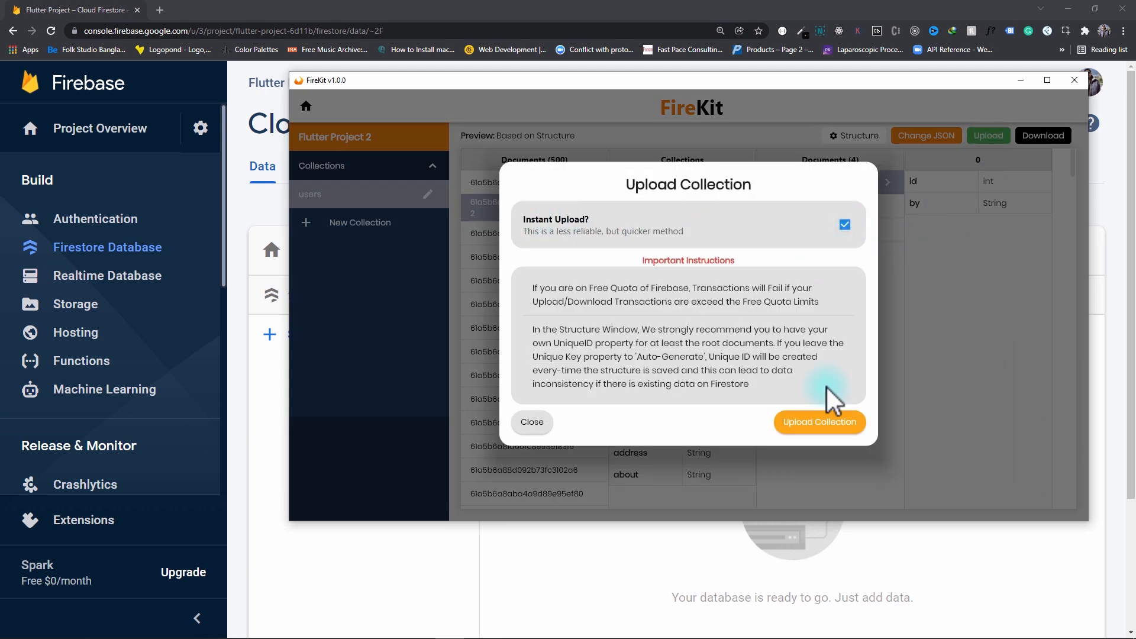
left_click(819, 422)
left_click(889, 331)
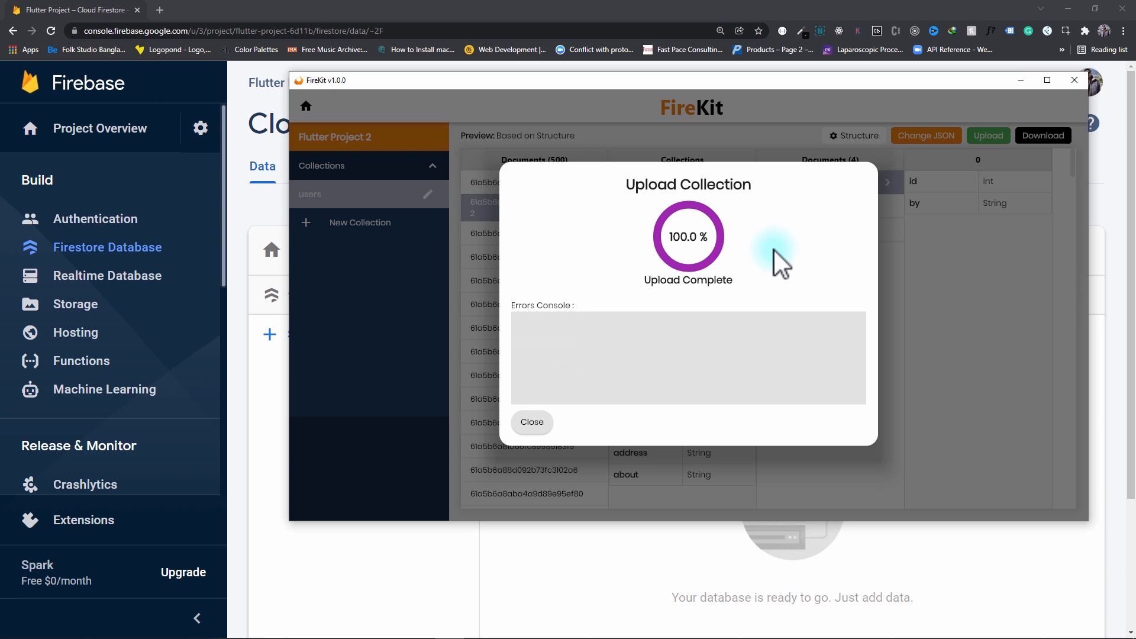
Check the re-uploaded users collection in Cloud Firestore by opening notification document 1 of the second users document.
left_click(266, 210)
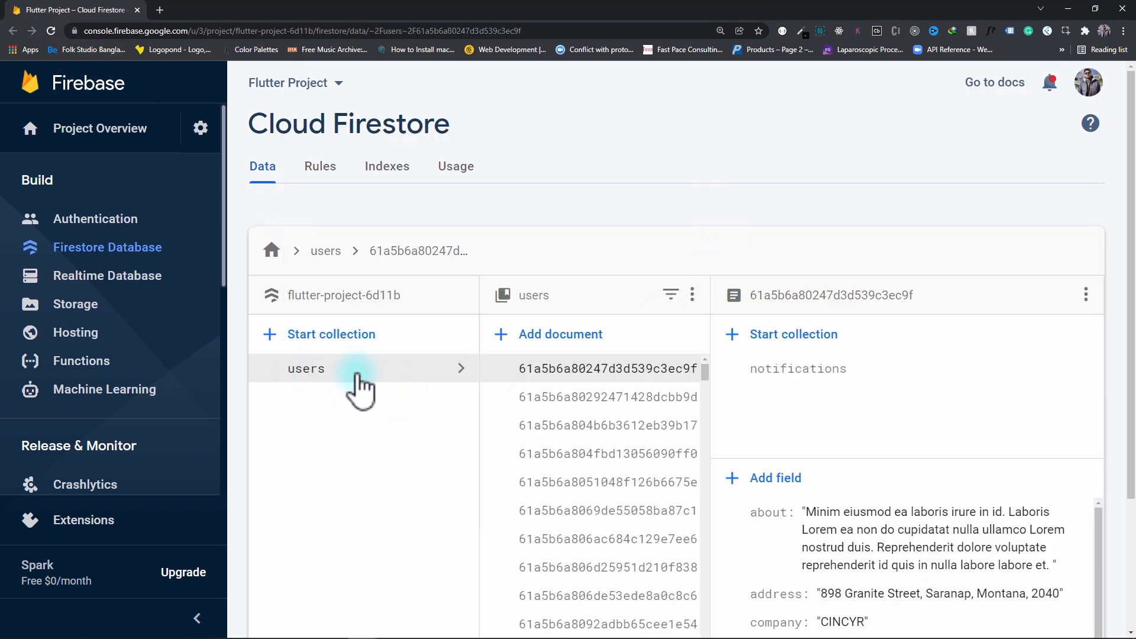
left_click(586, 396)
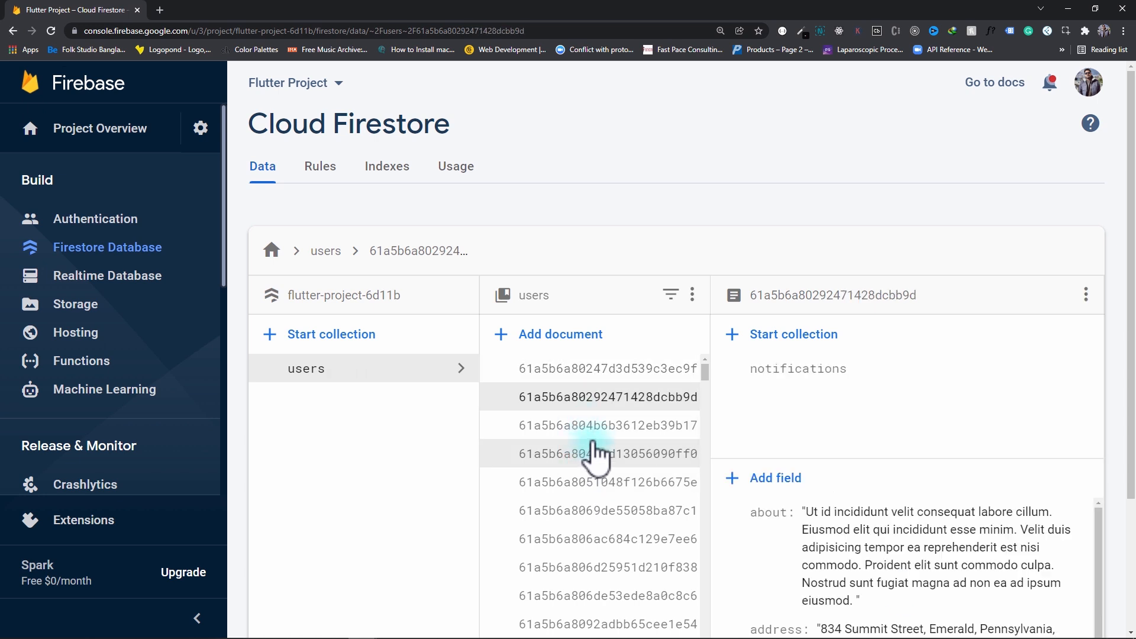
left_click(819, 374)
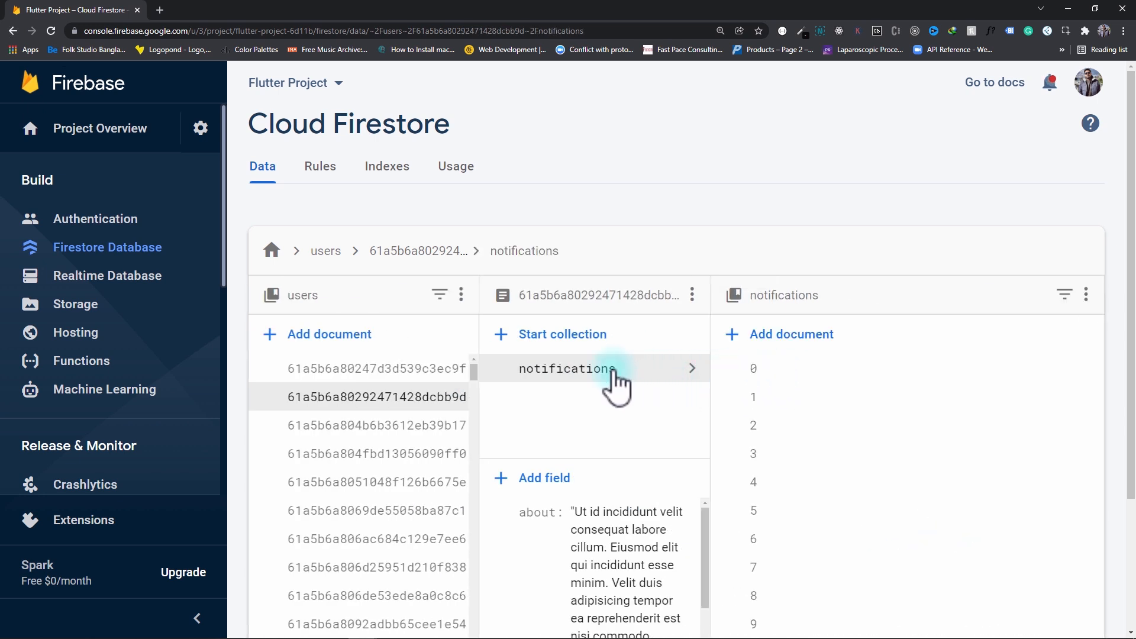
left_click(755, 402)
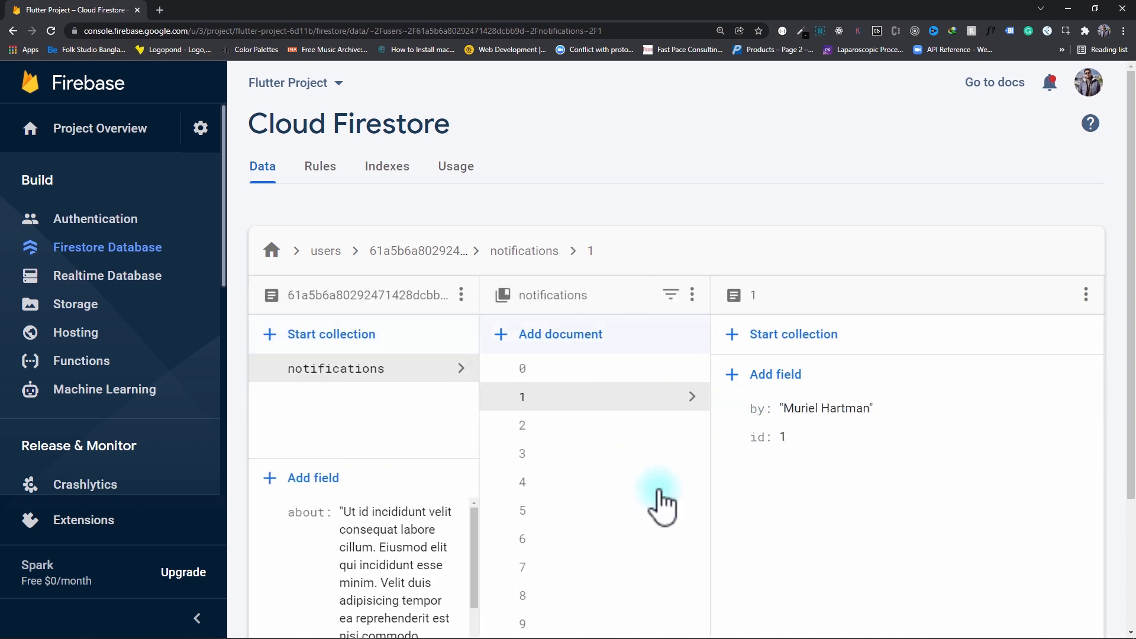
Switch back to FireKit, close the upload dialog, and download the users collection data into the JSONDownloads folder.
mouse_move(507, 629)
left_click(450, 627)
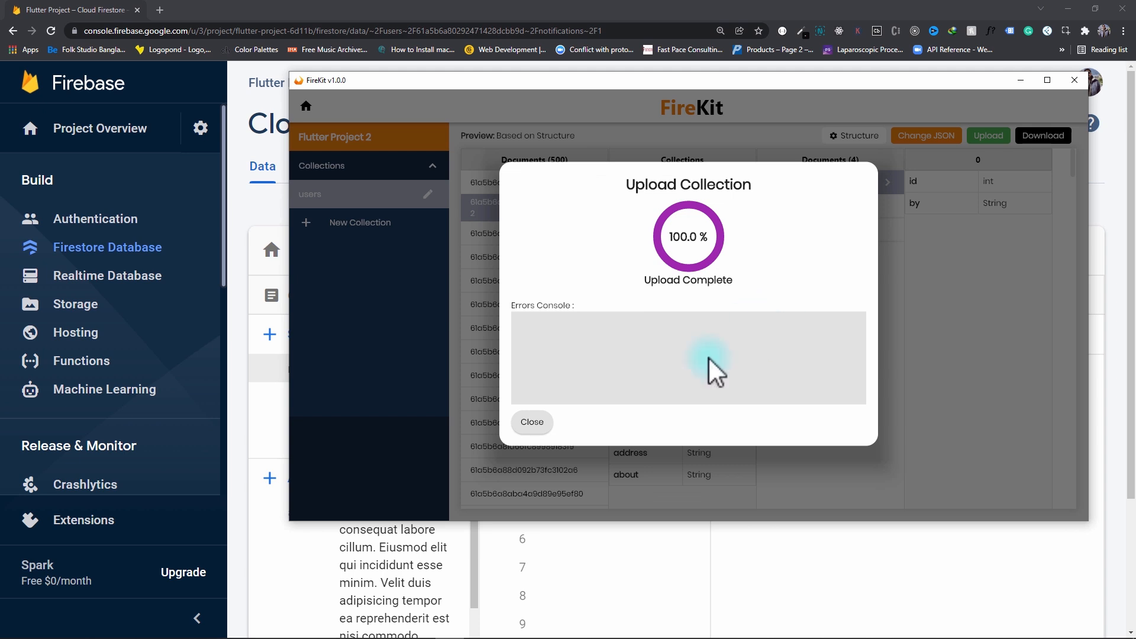
left_click(532, 423)
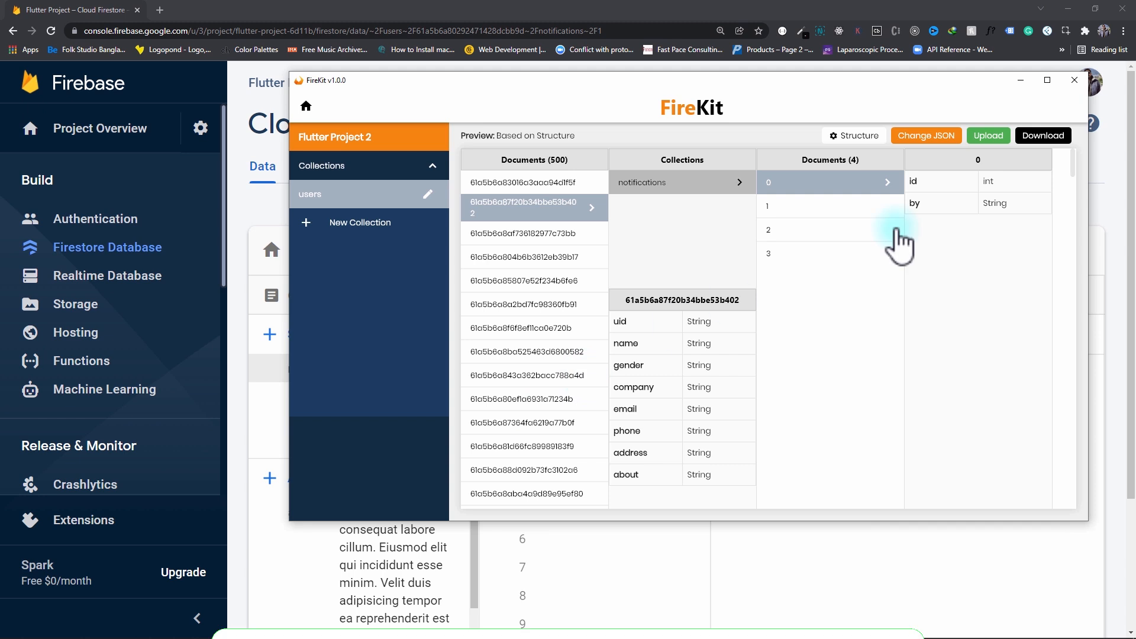
left_click(1037, 135)
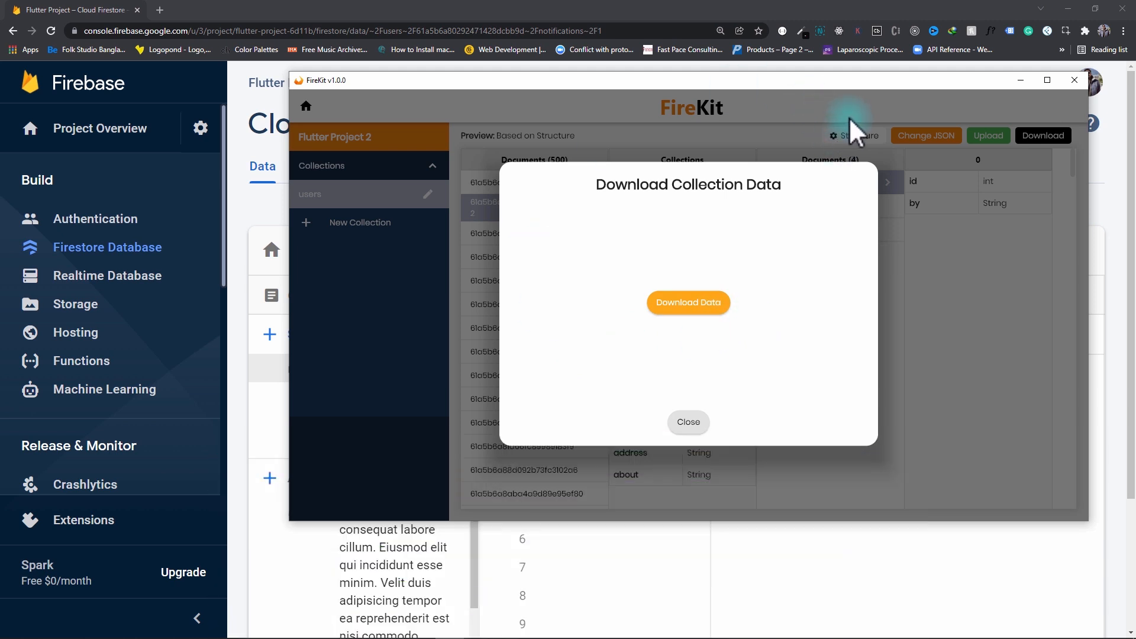
left_click(689, 305)
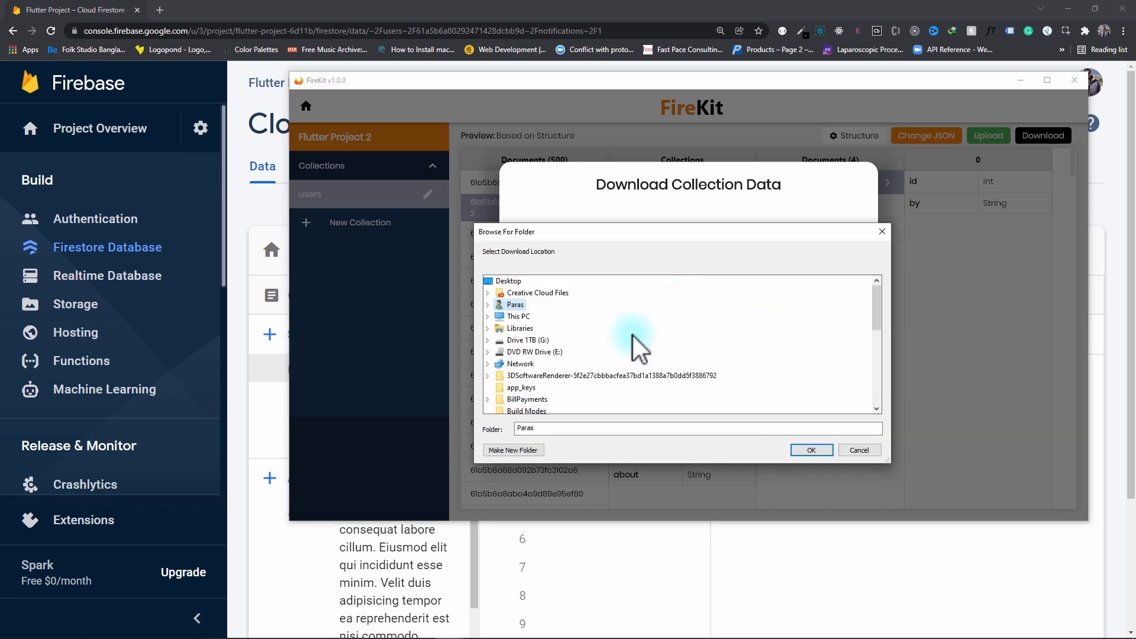
scroll(543, 343, "down", 1)
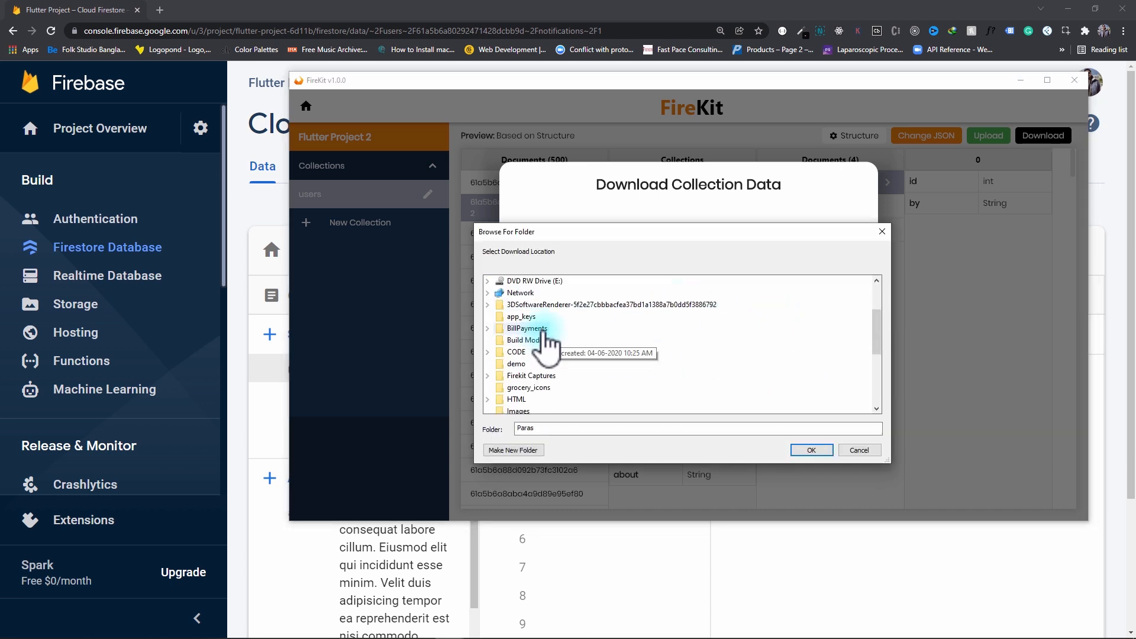
scroll(544, 336, "down", 2)
left_click(536, 353)
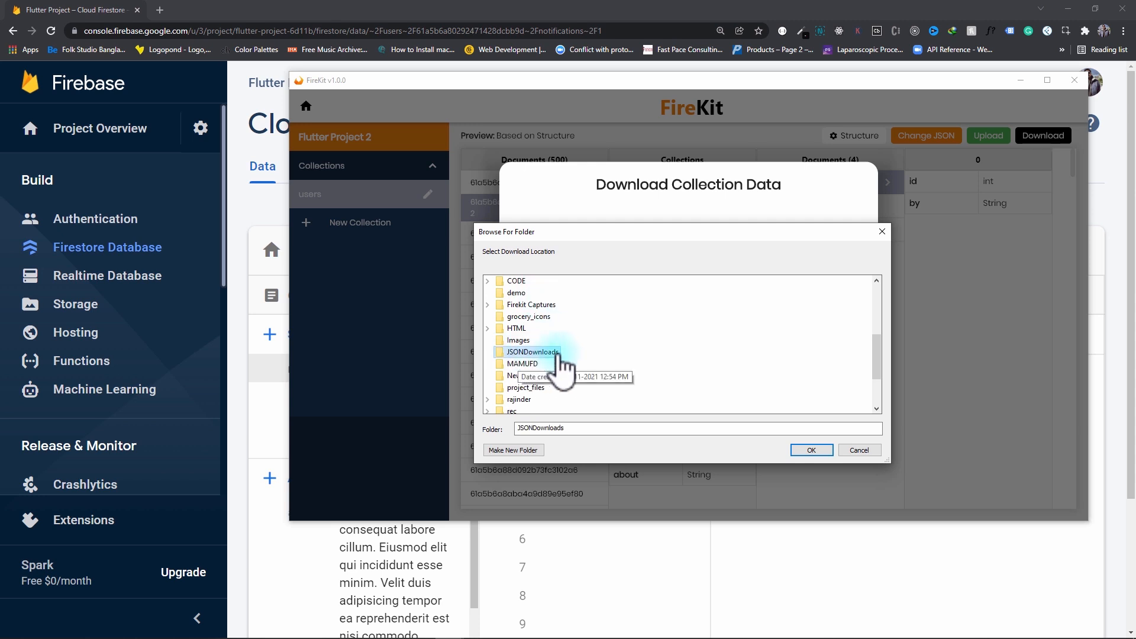
left_click(813, 451)
left_click(776, 333)
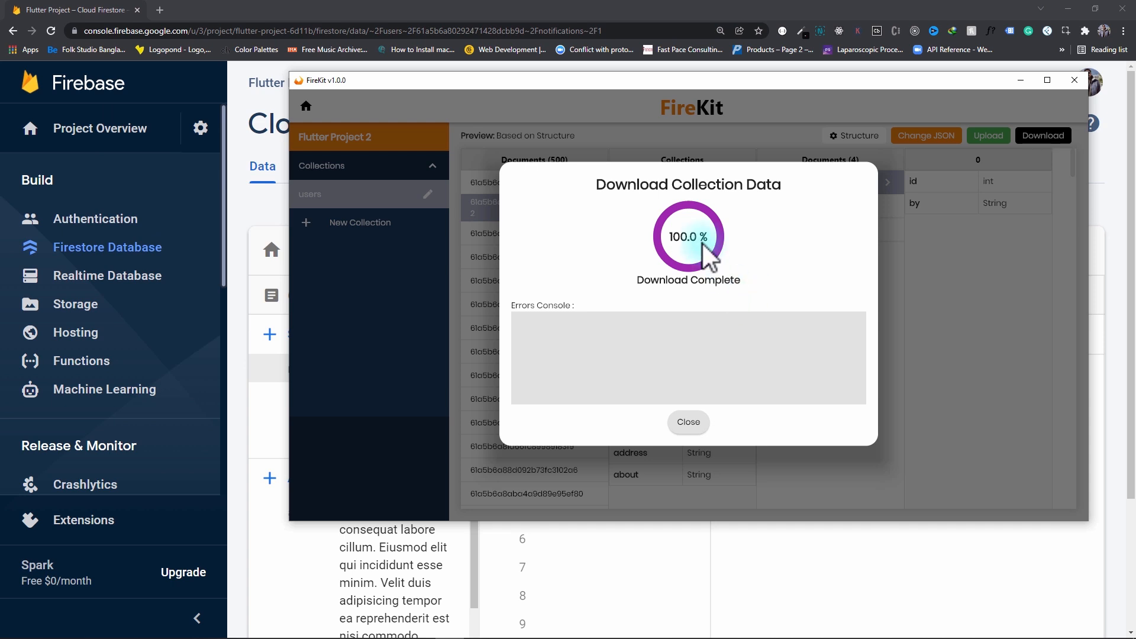
left_click(688, 422)
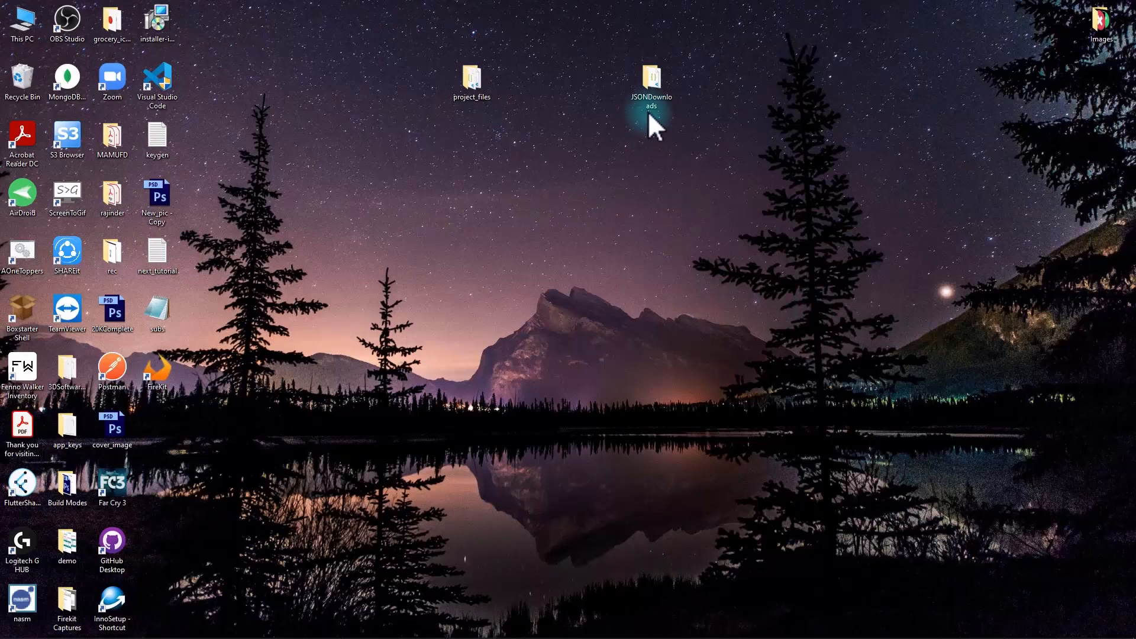
Open the downloaded JSON file from the desktop's JSONDownloads folder in Visual Studio Code.
double_click(652, 89)
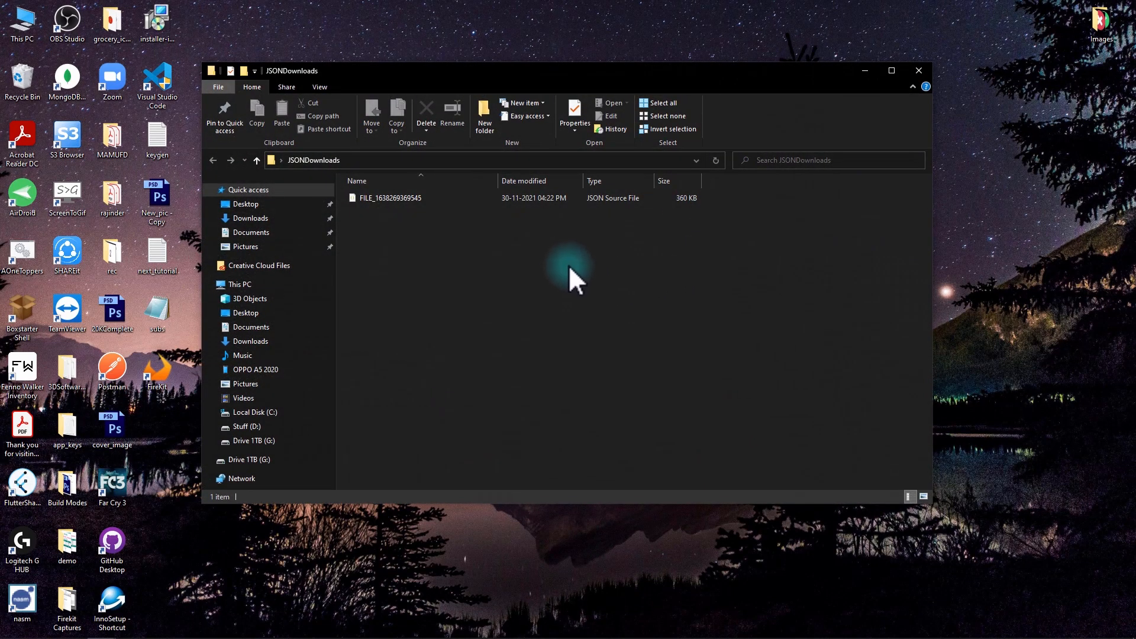
left_click(396, 195)
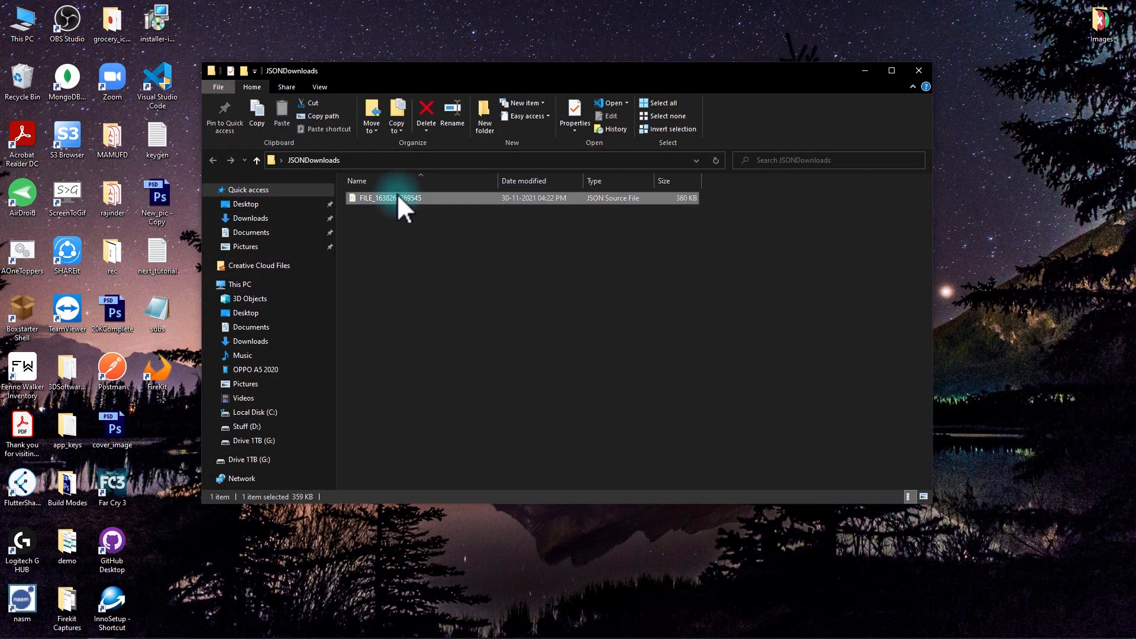
key("Return")
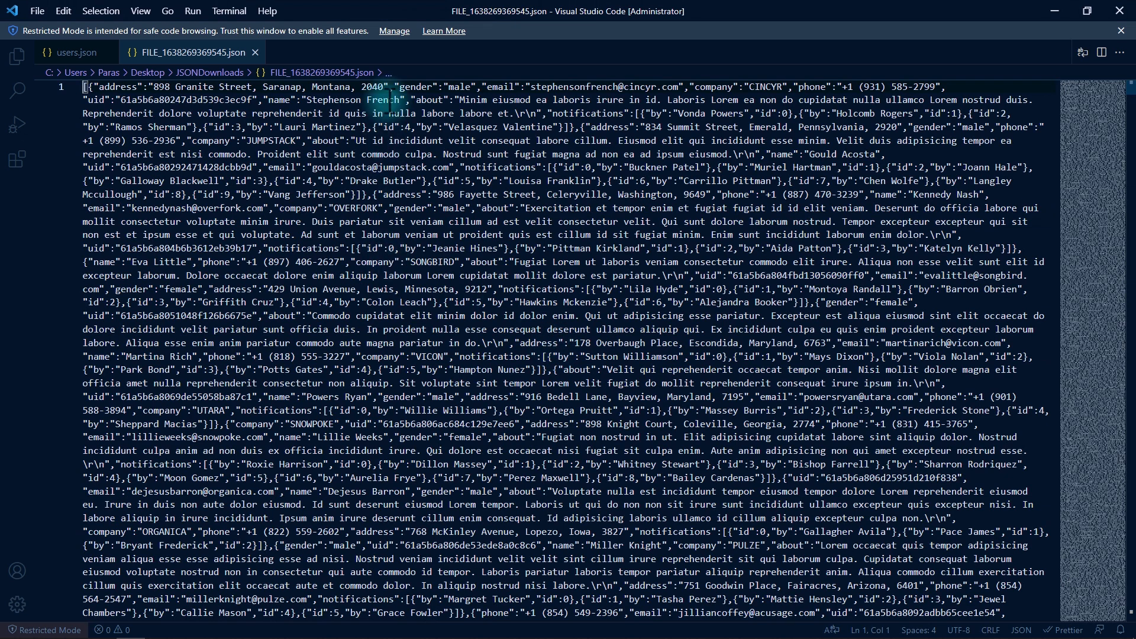
Format the downloaded JSON document and select the first user object, including its notifications array.
left_click(419, 154)
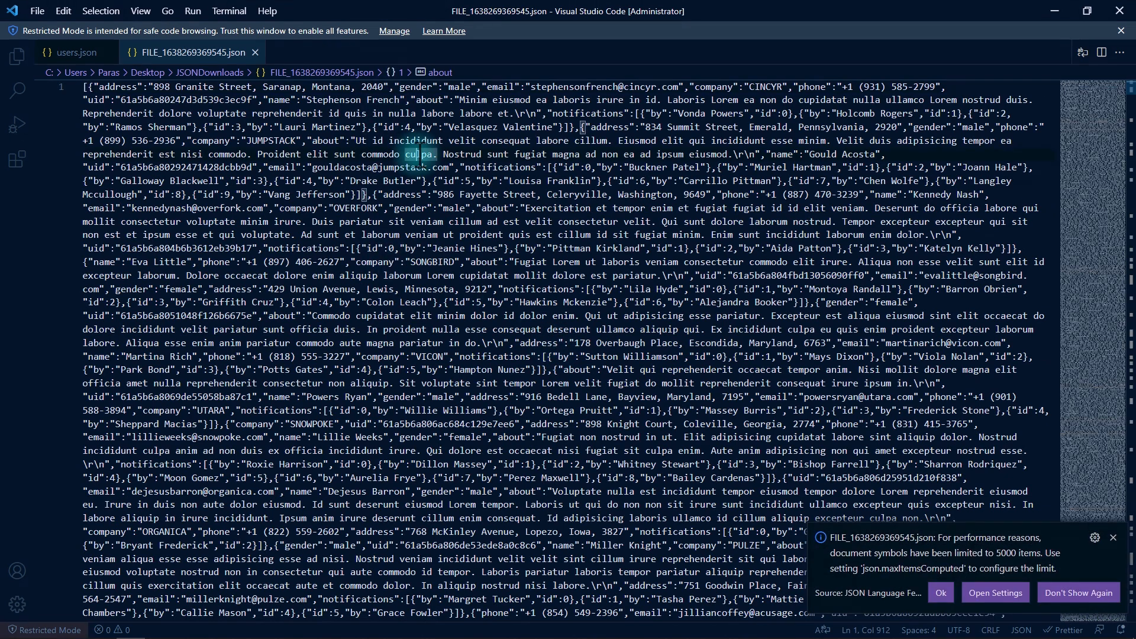
key("shift+alt+f")
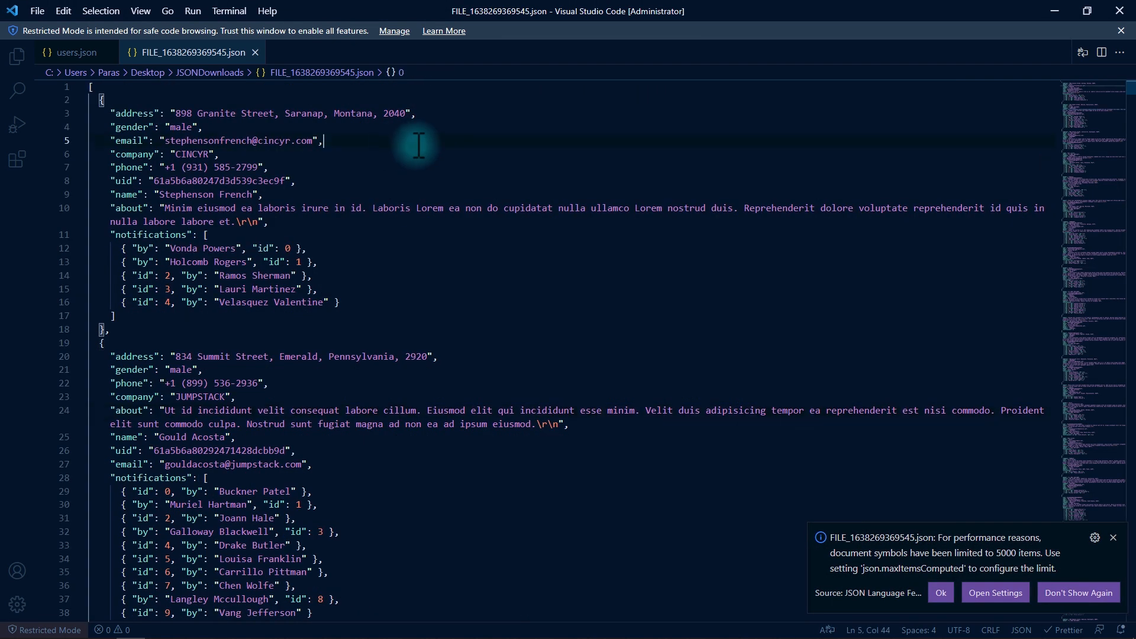
double_click(102, 99)
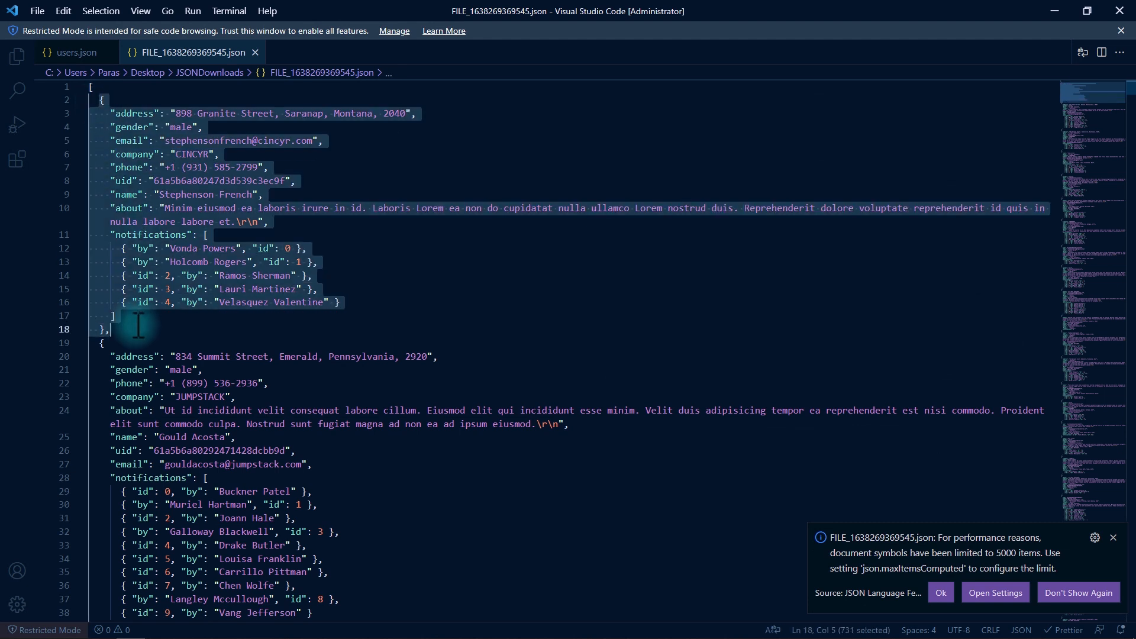
Examine the first user's uid and notifications array in the downloaded JSON and compare the format with the original users.json.
left_click(127, 194)
left_click_drag(111, 182, 301, 183)
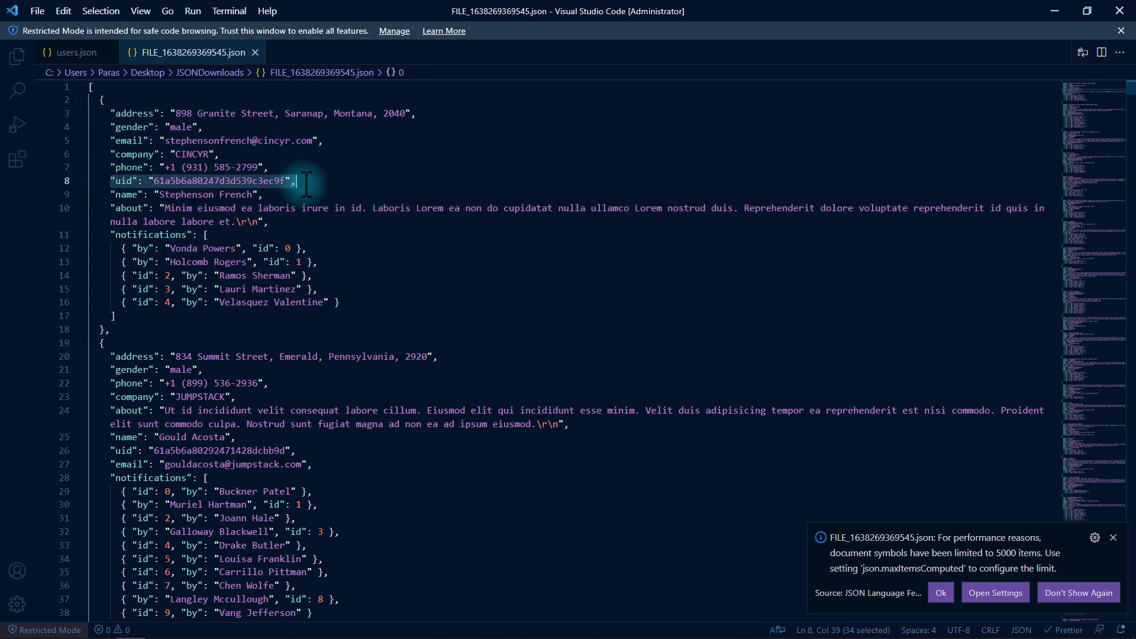
left_click_drag(113, 236, 142, 318)
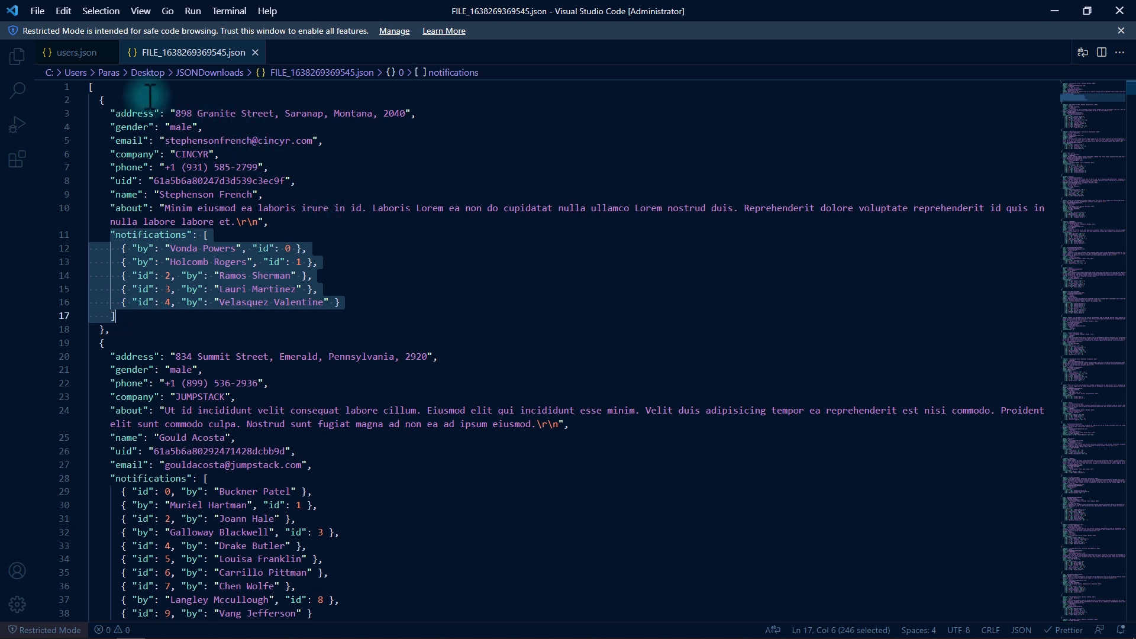
left_click(70, 54)
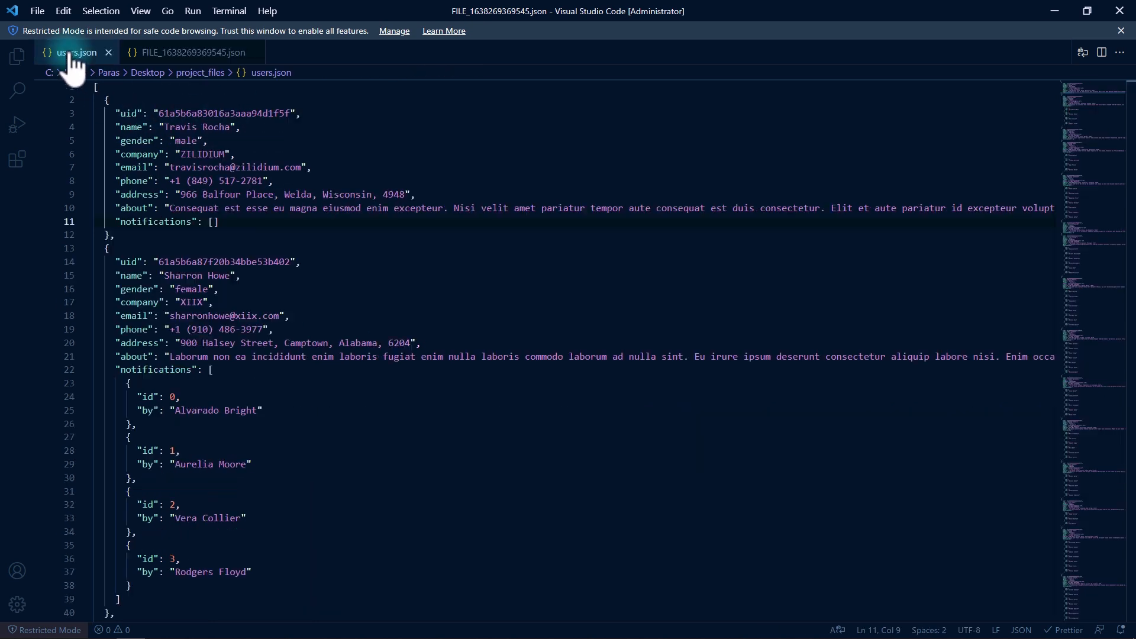
left_click(185, 54)
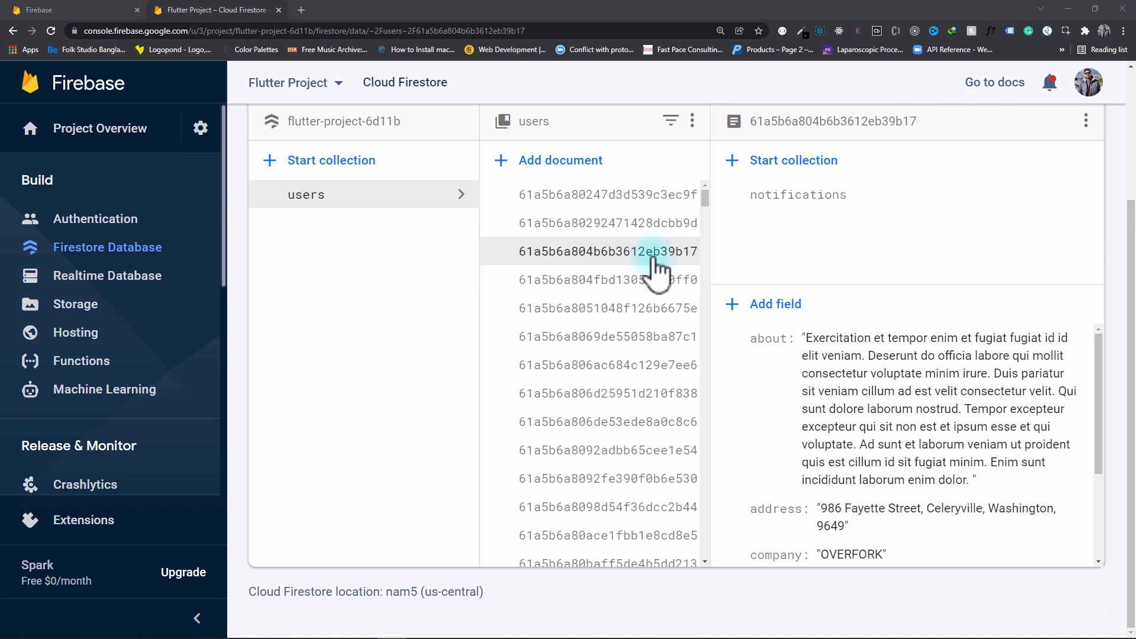
Switch to Cloud Firestore and examine the notifications sub-collection of the third users document.
left_click(834, 201)
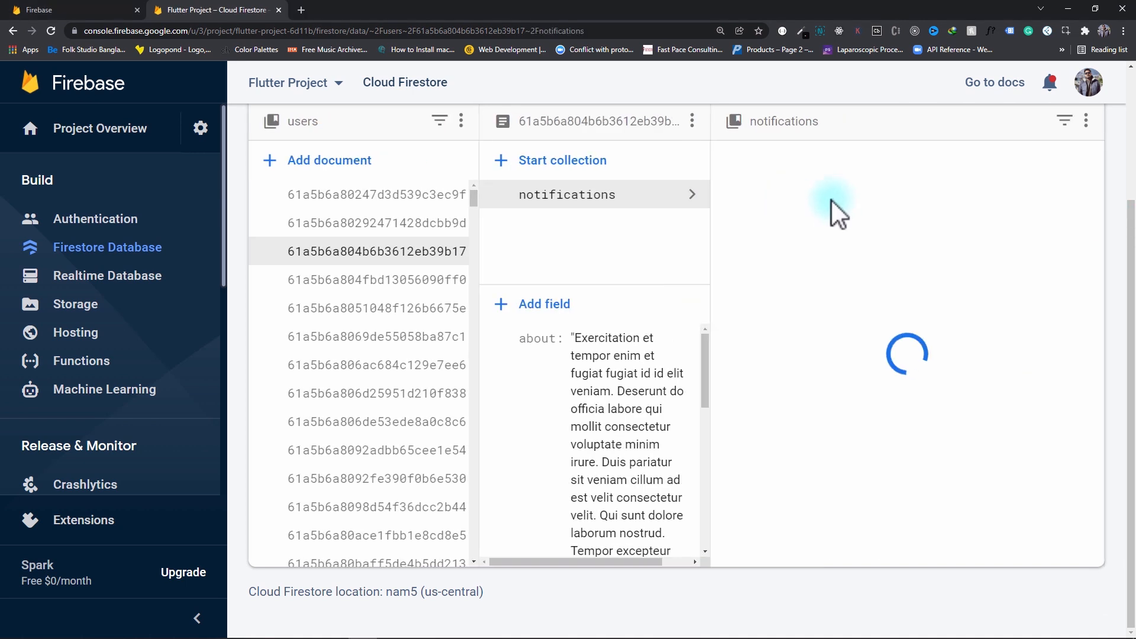
left_click(554, 197)
left_click(386, 252)
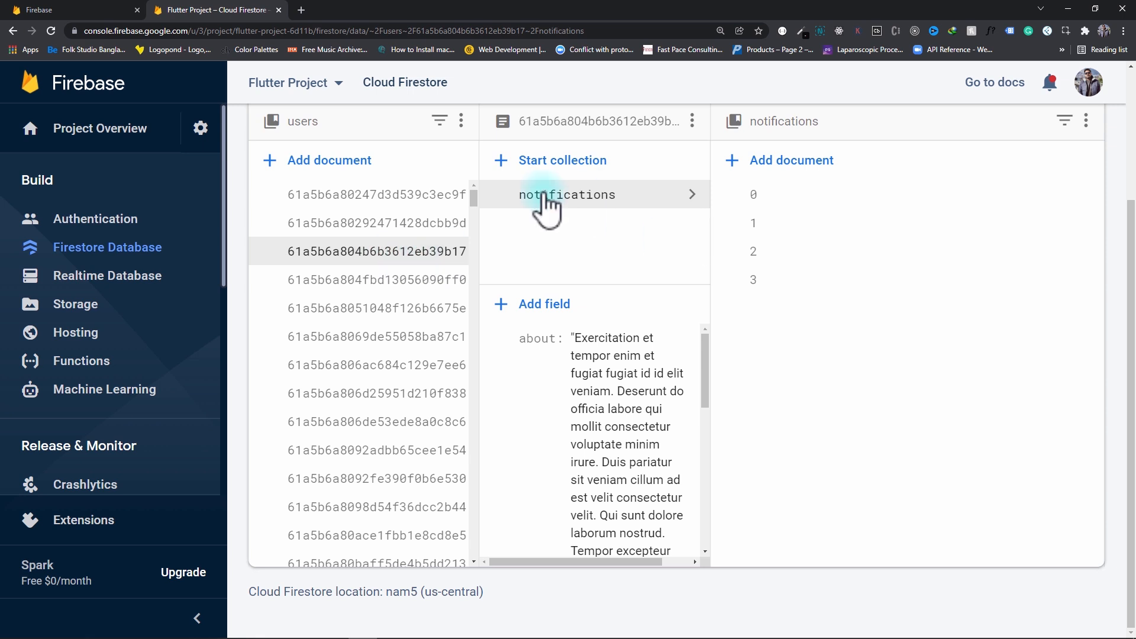
left_click(586, 203)
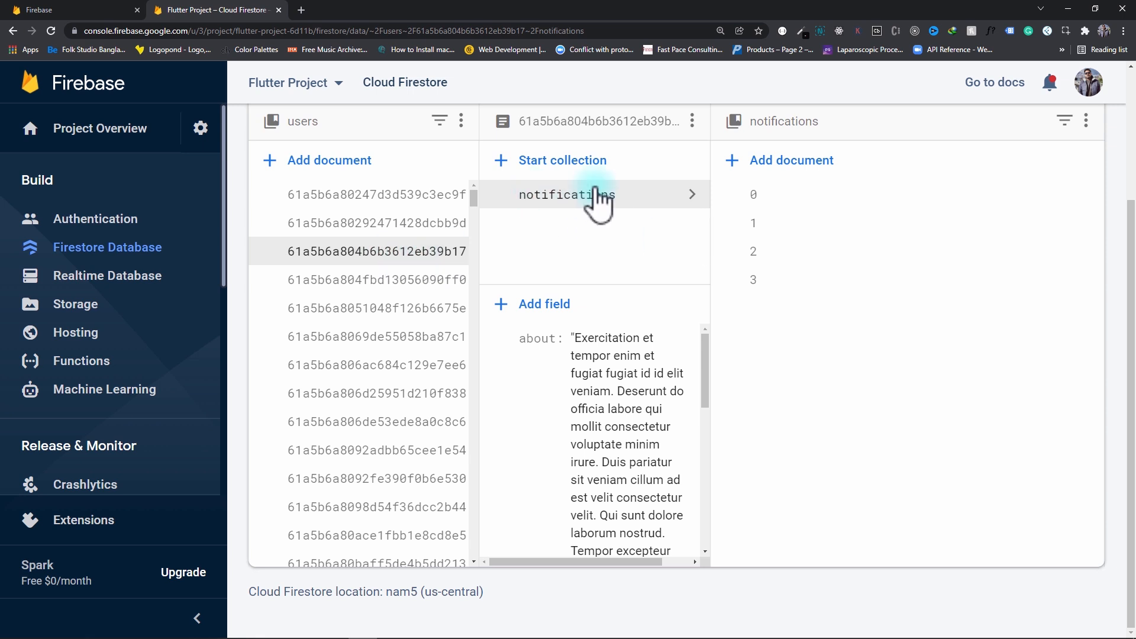
Switch to FireKit, start a new child collection named notifications, and add the users collection to its path.
left_click(430, 619)
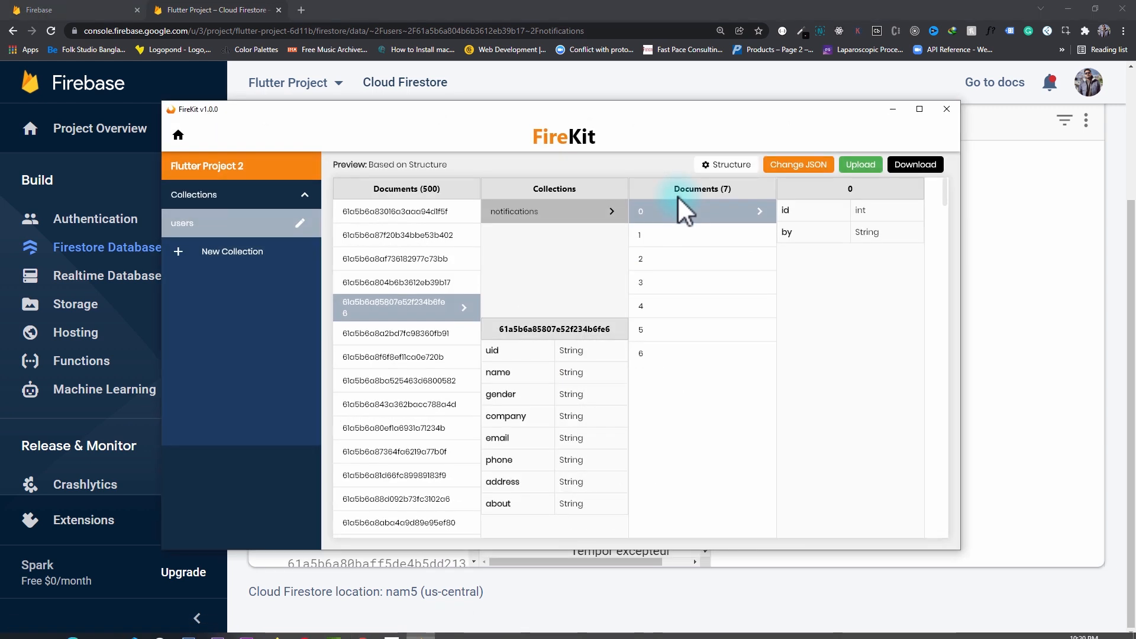
left_click(237, 253)
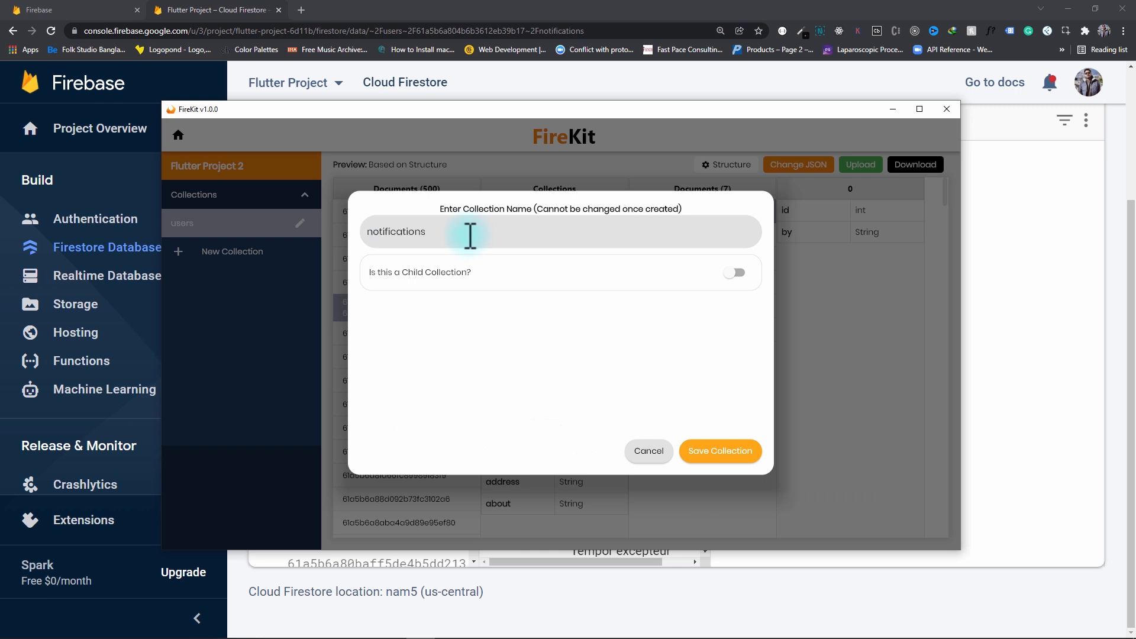
left_click(736, 273)
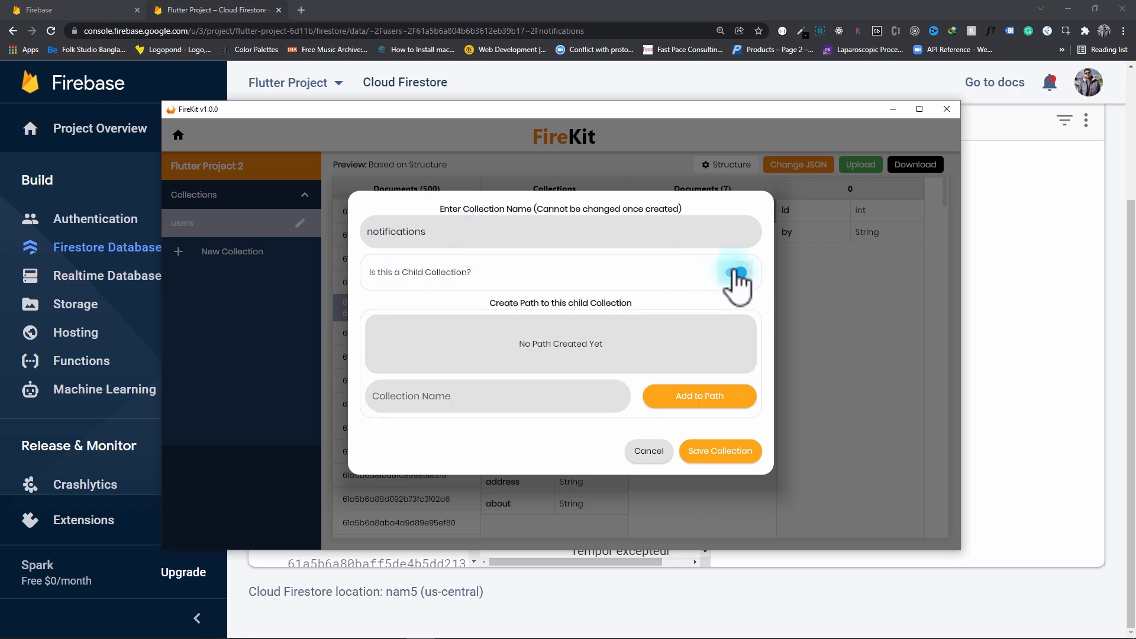
left_click(435, 404)
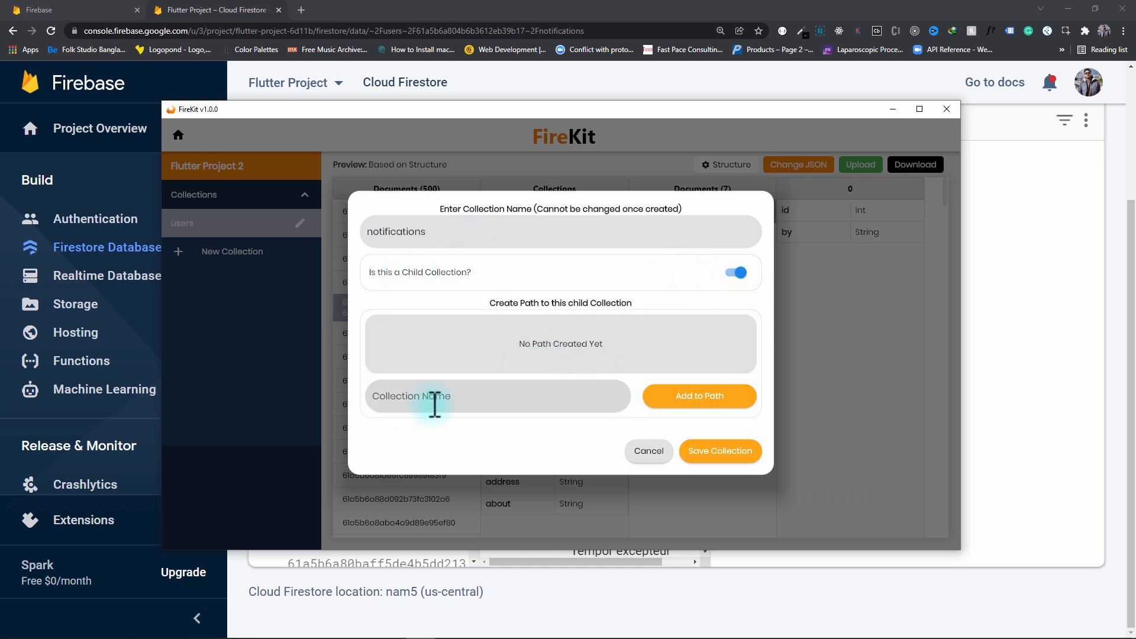
left_click(676, 400)
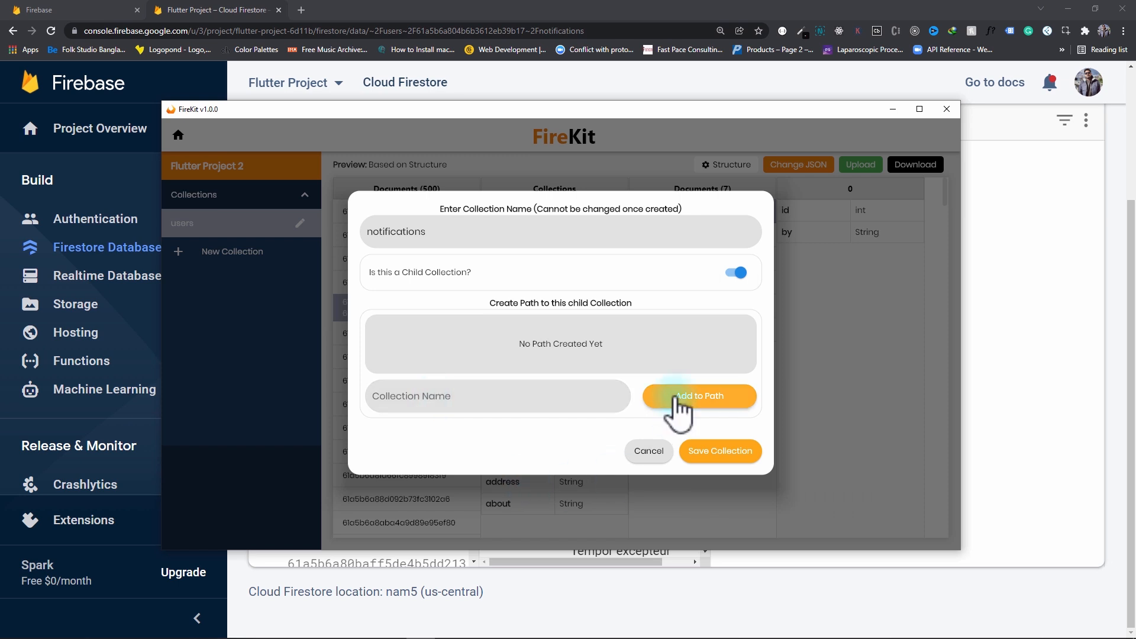
left_click(453, 402)
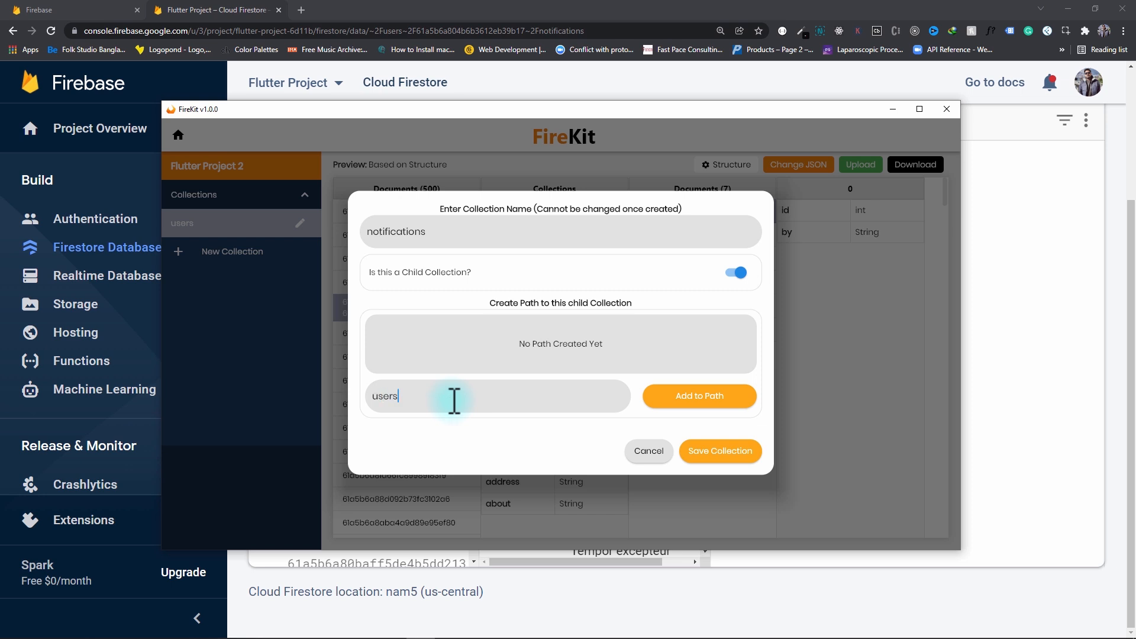
key("Return")
Switch to Firestore and copy the uid field's value from the third users document, leaving the field unedited.
left_click(208, 6)
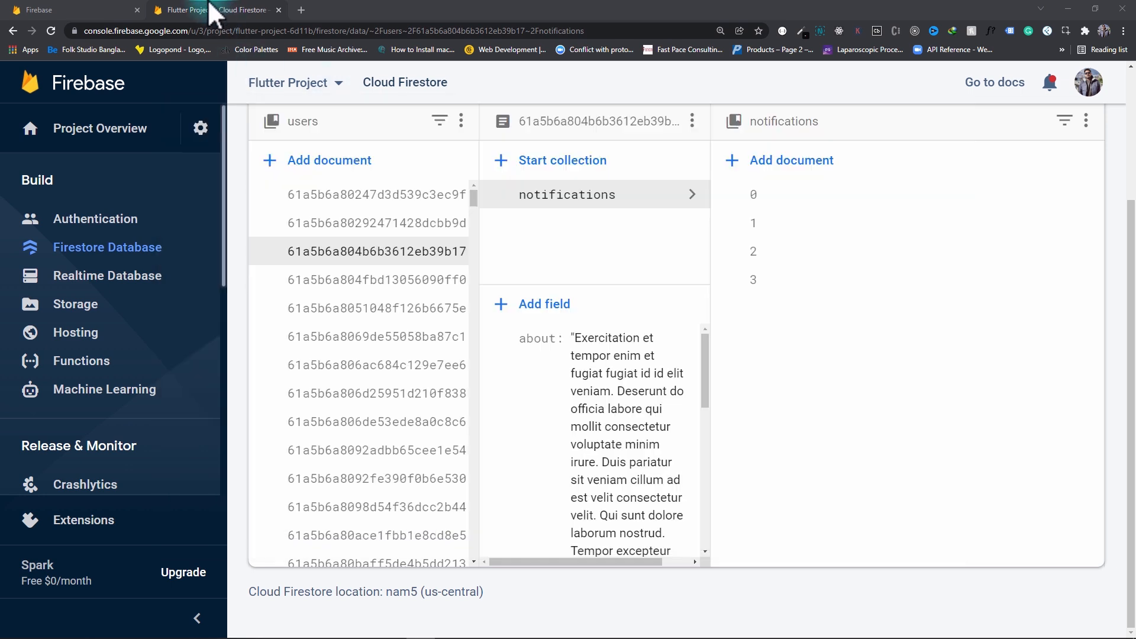
scroll(642, 402, "down", 5)
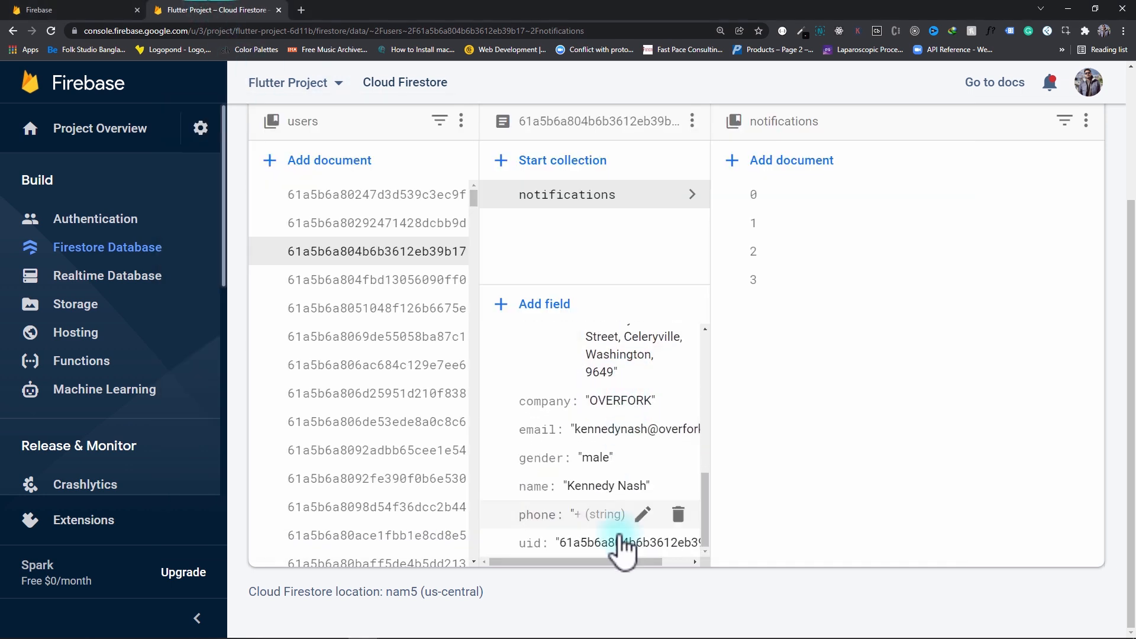
left_click(615, 565)
double_click(1006, 583)
key("ctrl+c")
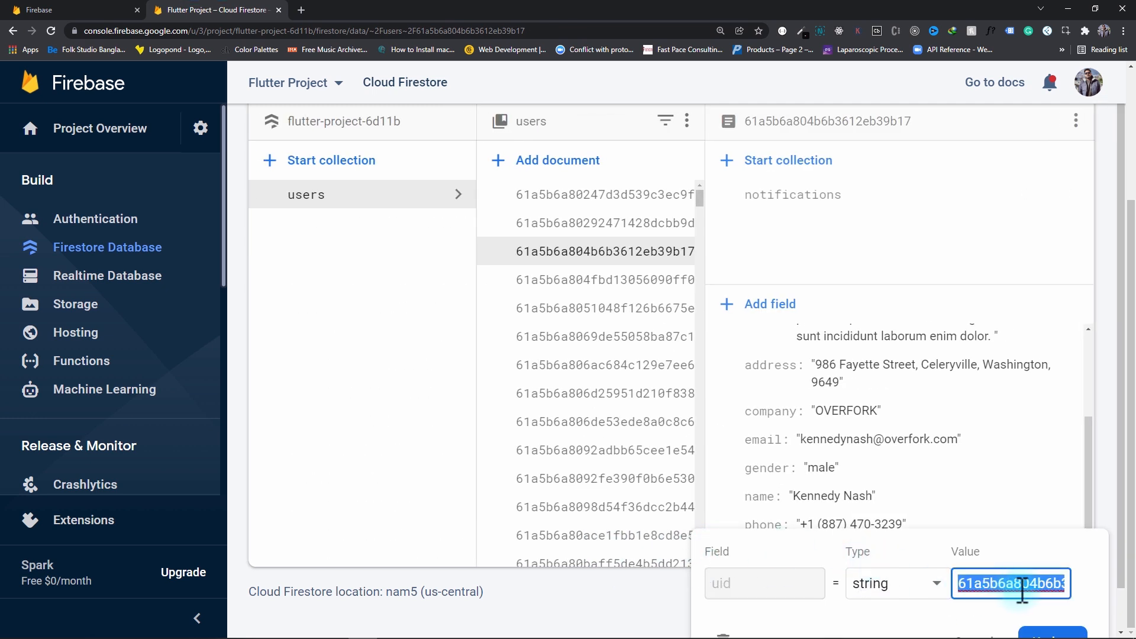
scroll(1034, 583, "down", 1)
left_click(976, 604)
Switch back to FireKit, add the copied document ID to the child collection's path, and save the notifications collection.
left_click(425, 629)
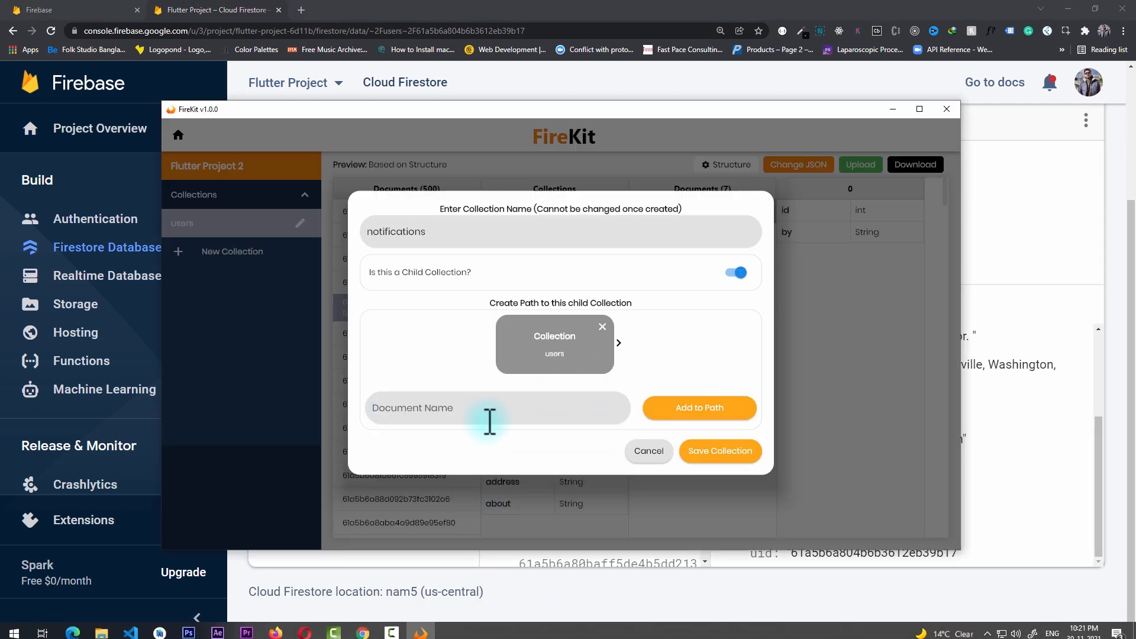
key("ctrl+v")
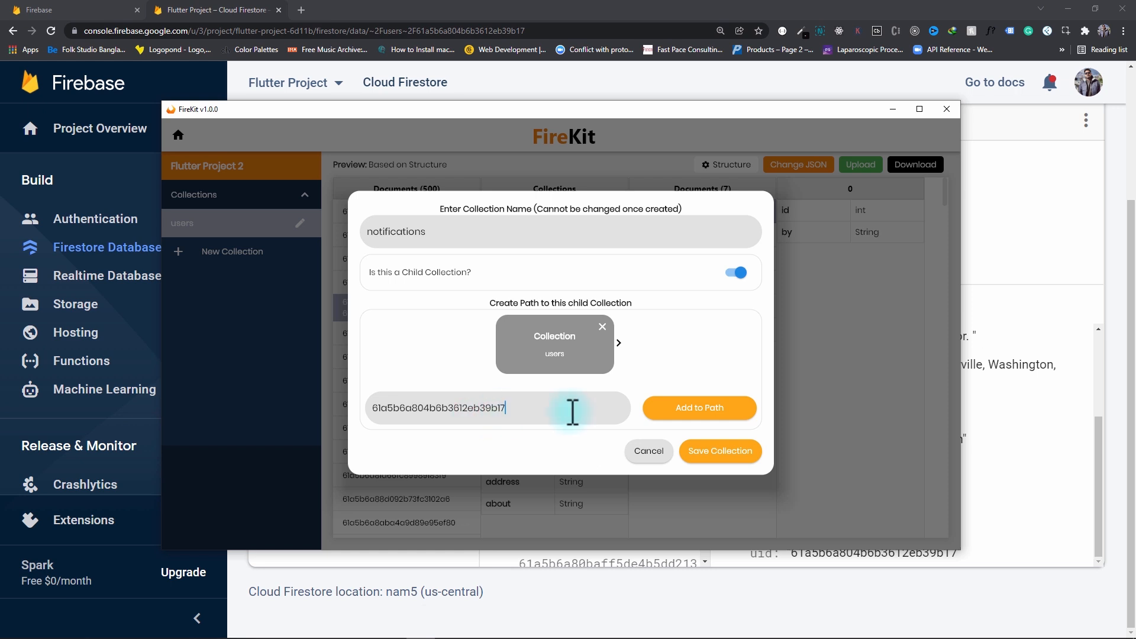
left_click(714, 410)
left_click_drag(483, 233, 321, 241)
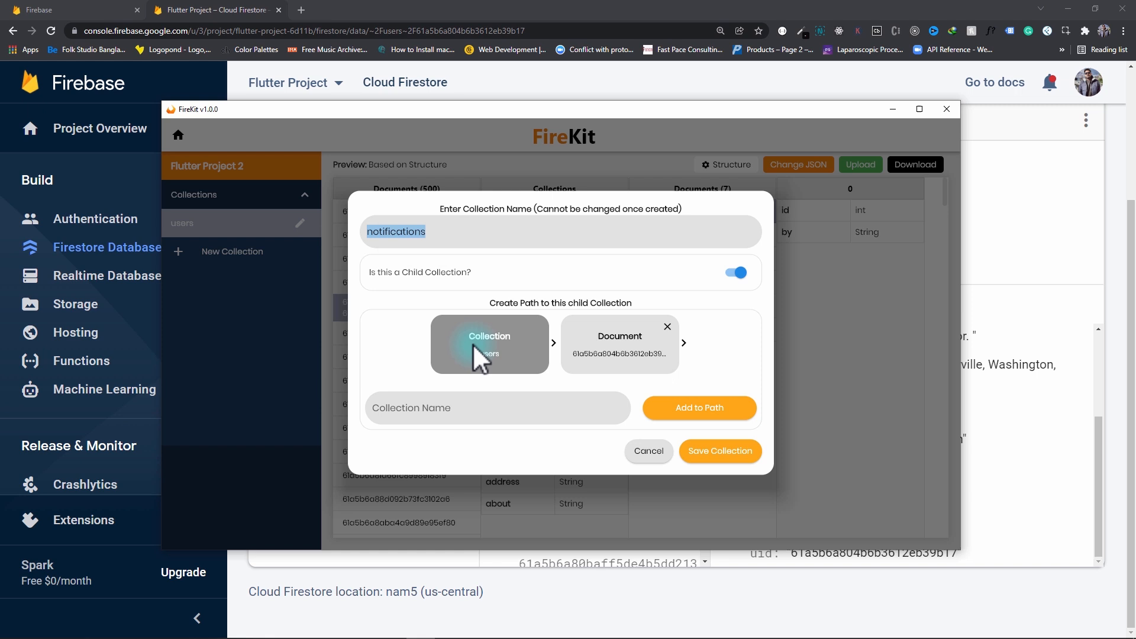
left_click(725, 453)
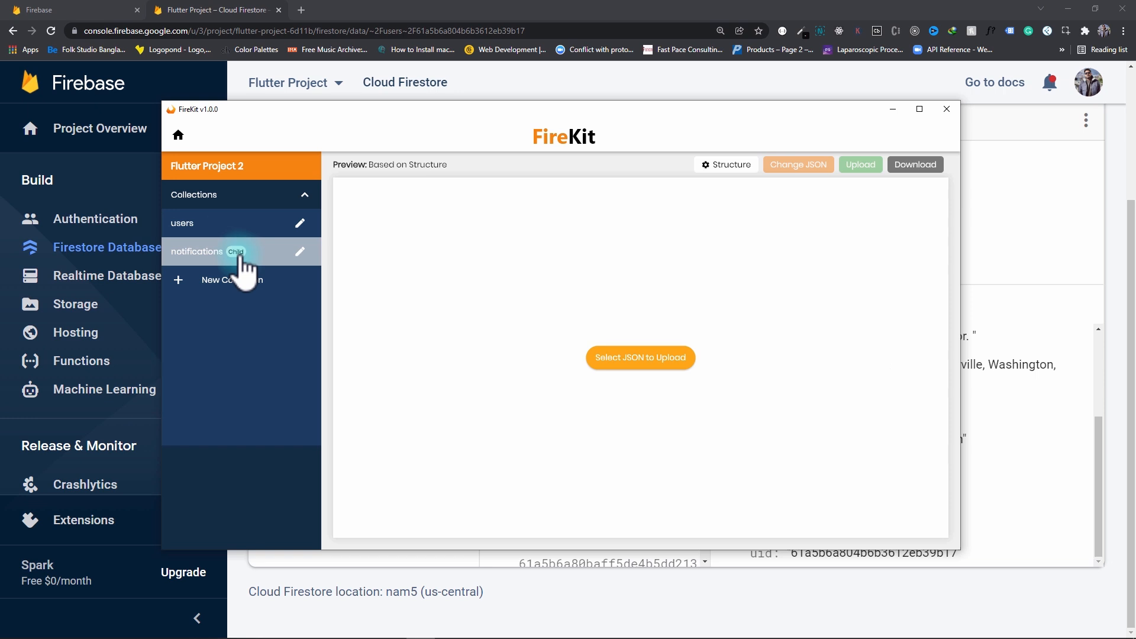
Load the notifications JSON file from project_files and save its structure with id as the unique ID property.
left_click(639, 360)
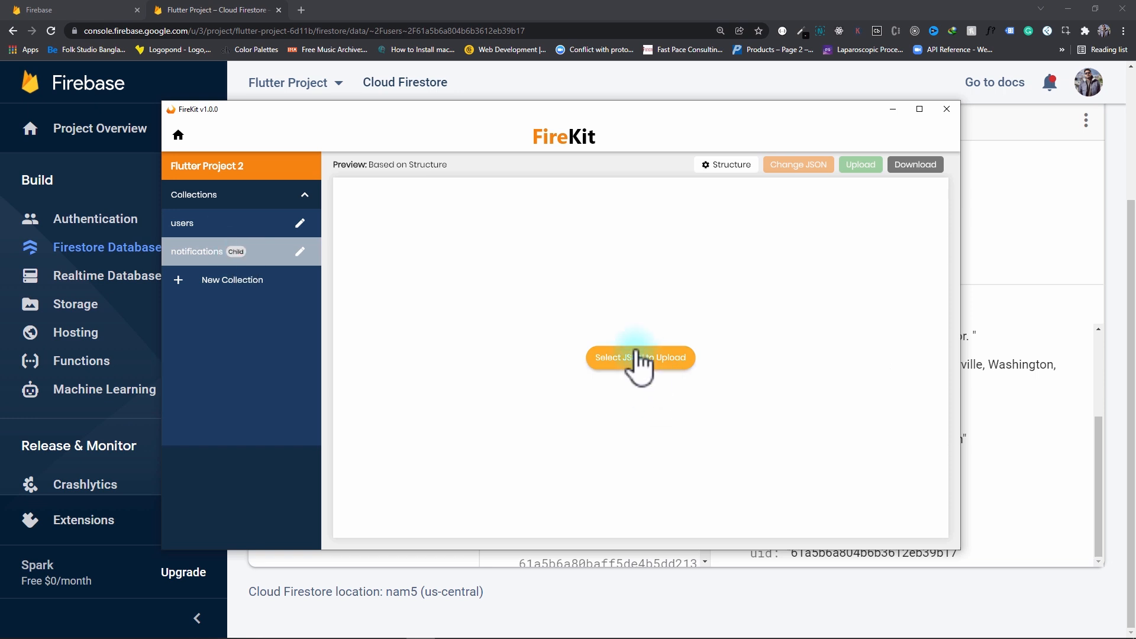
left_click(312, 219)
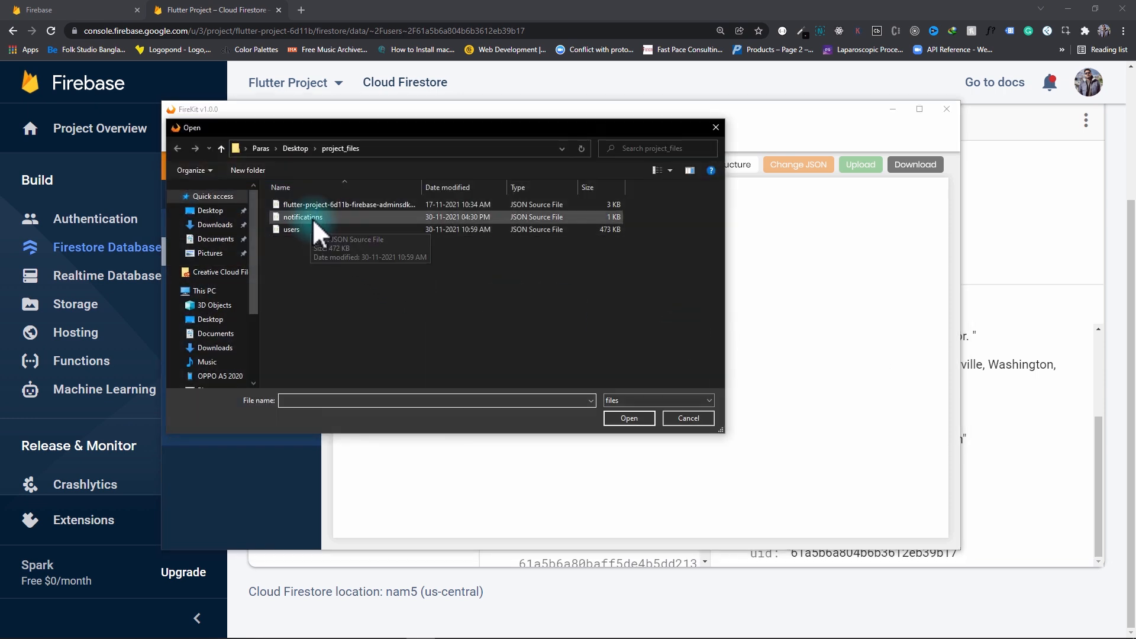
left_click(619, 415)
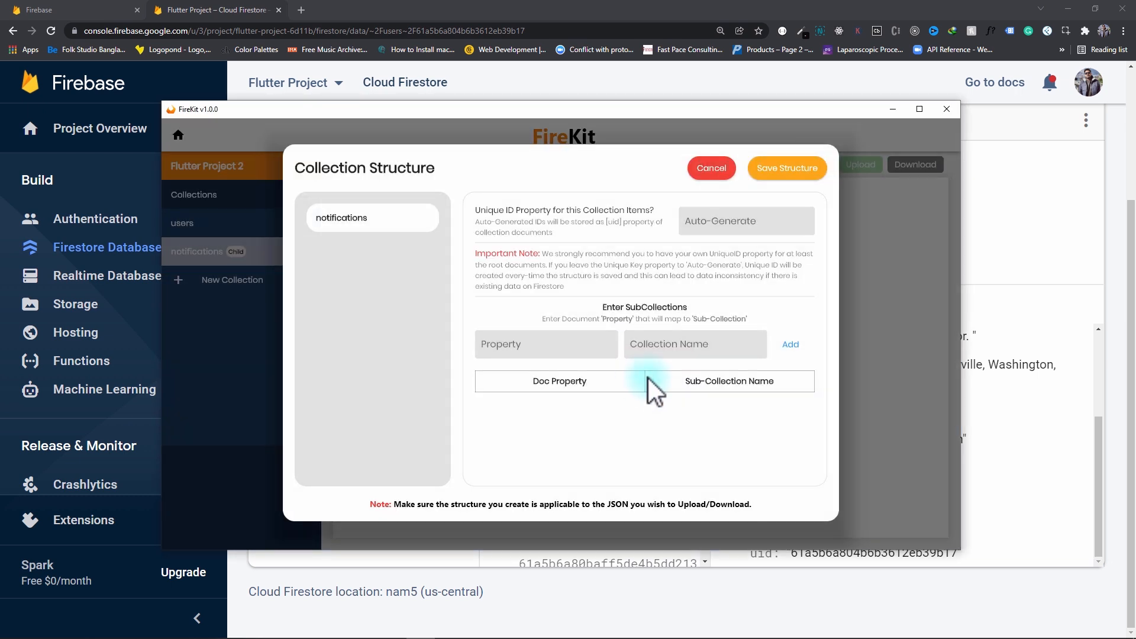
left_click(719, 219)
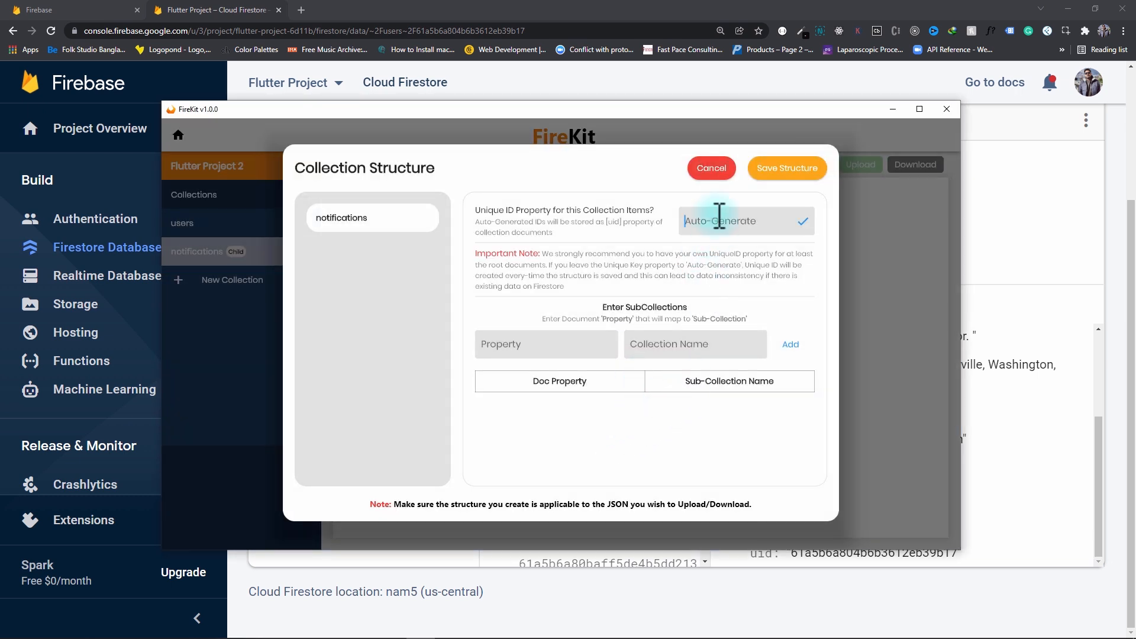
left_click(805, 224)
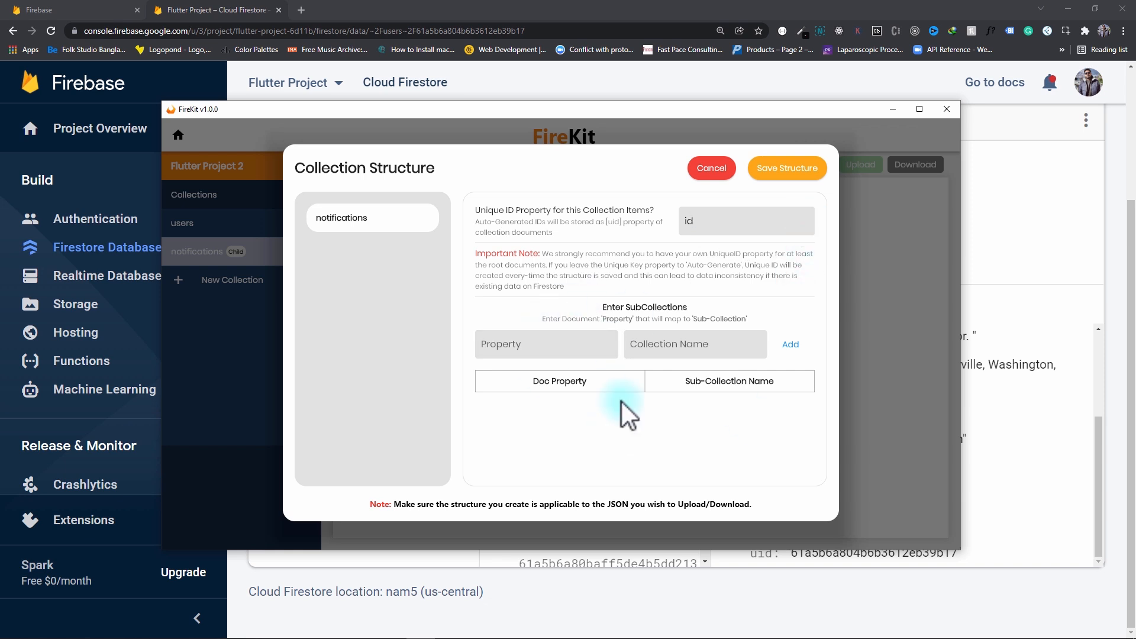
left_click(792, 168)
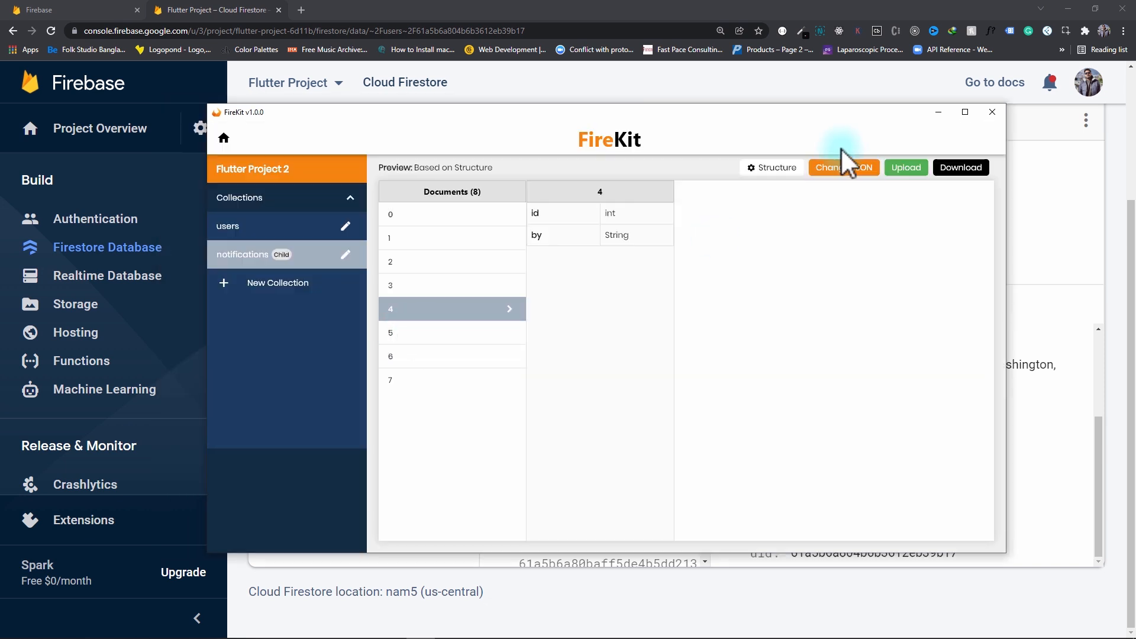
Place FireKit beside the document's notifications list in Firestore and upload the notifications collection with Instant Upload enabled.
left_click_drag(869, 115, 526, 121)
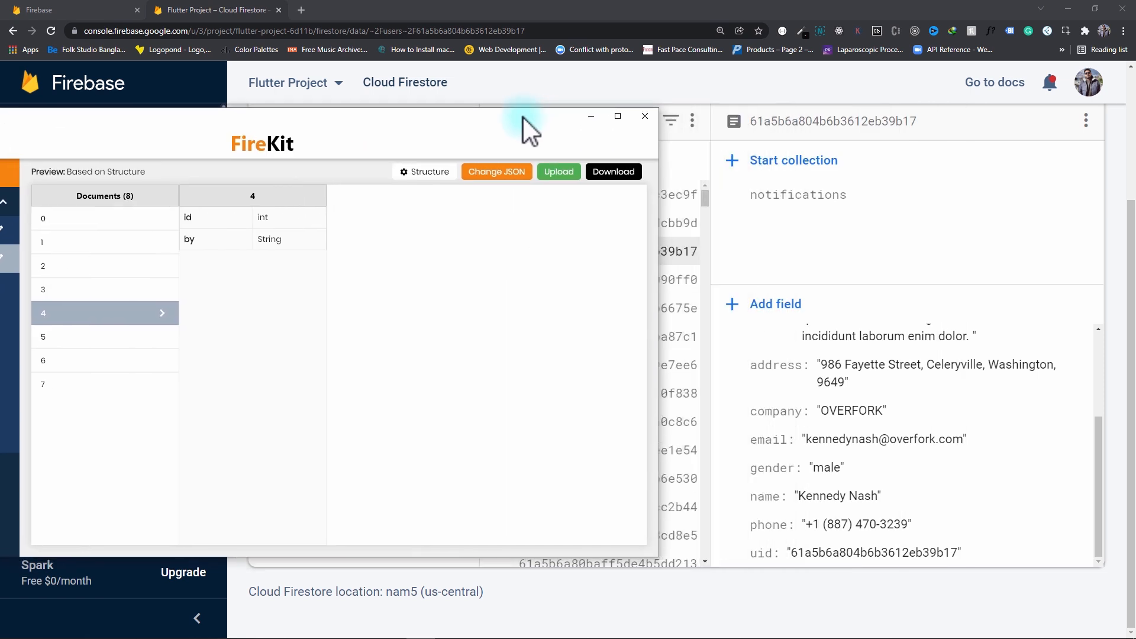
left_click(816, 207)
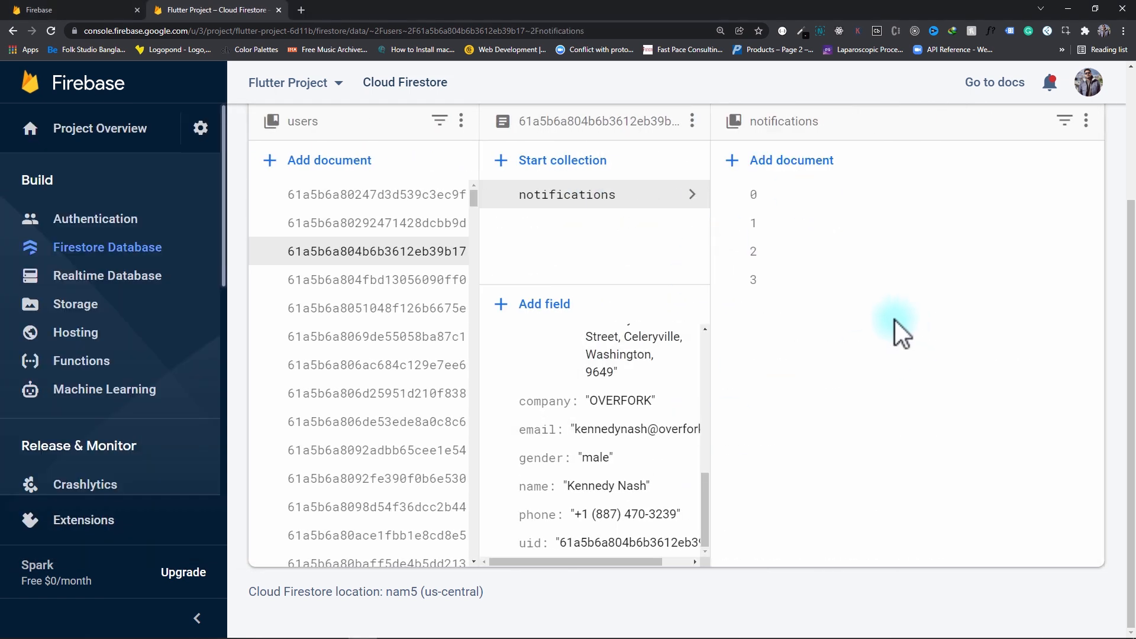
key("alt+Tab")
left_click(557, 172)
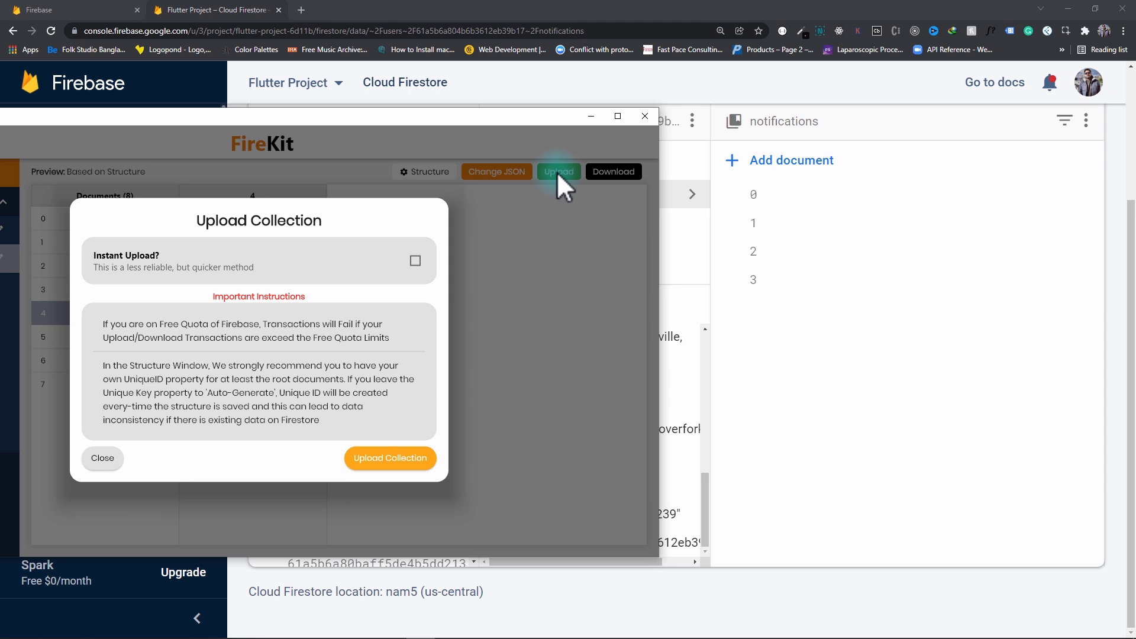
left_click(416, 262)
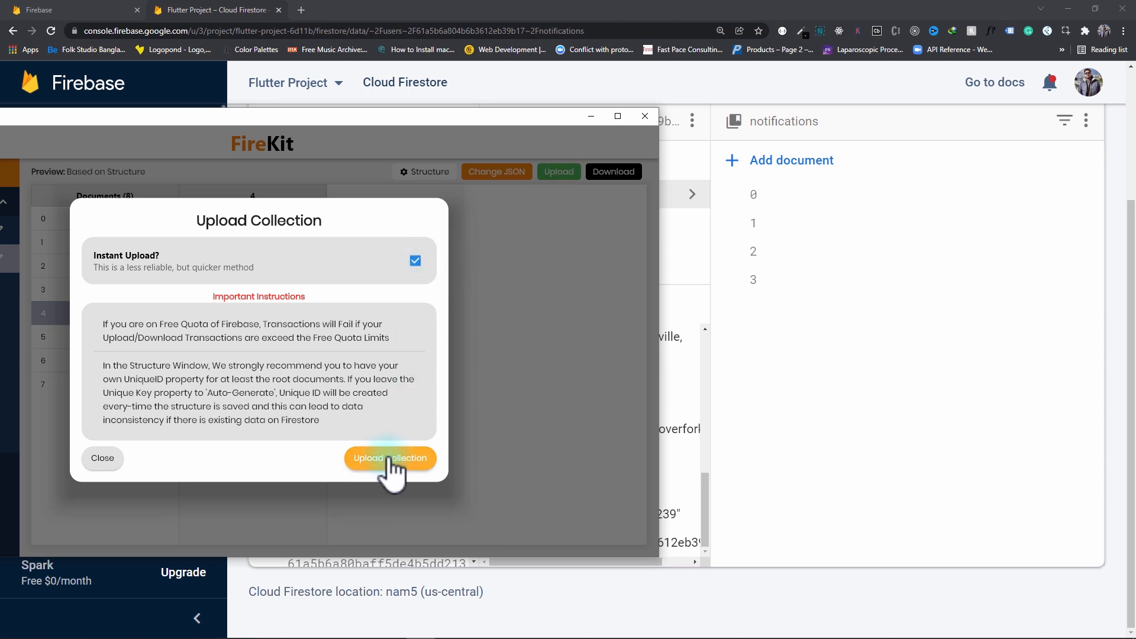
left_click(390, 461)
left_click(473, 370)
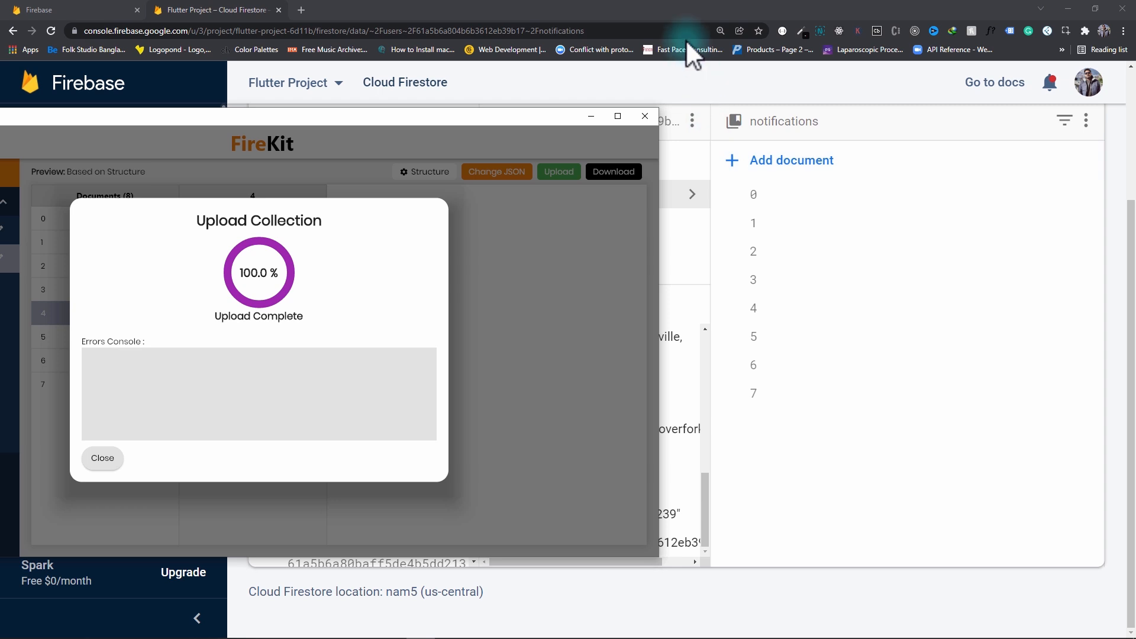
Check the uploaded notifications in Cloud Firestore by opening notification documents 7 and 3.
left_click(674, 4)
left_click(778, 394)
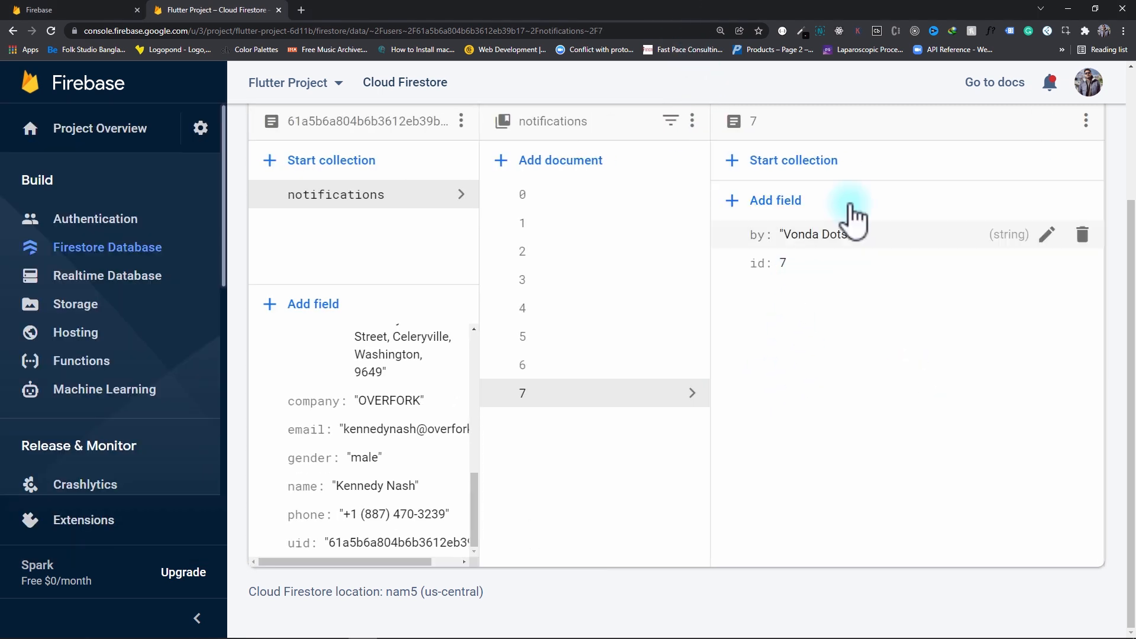
left_click(598, 284)
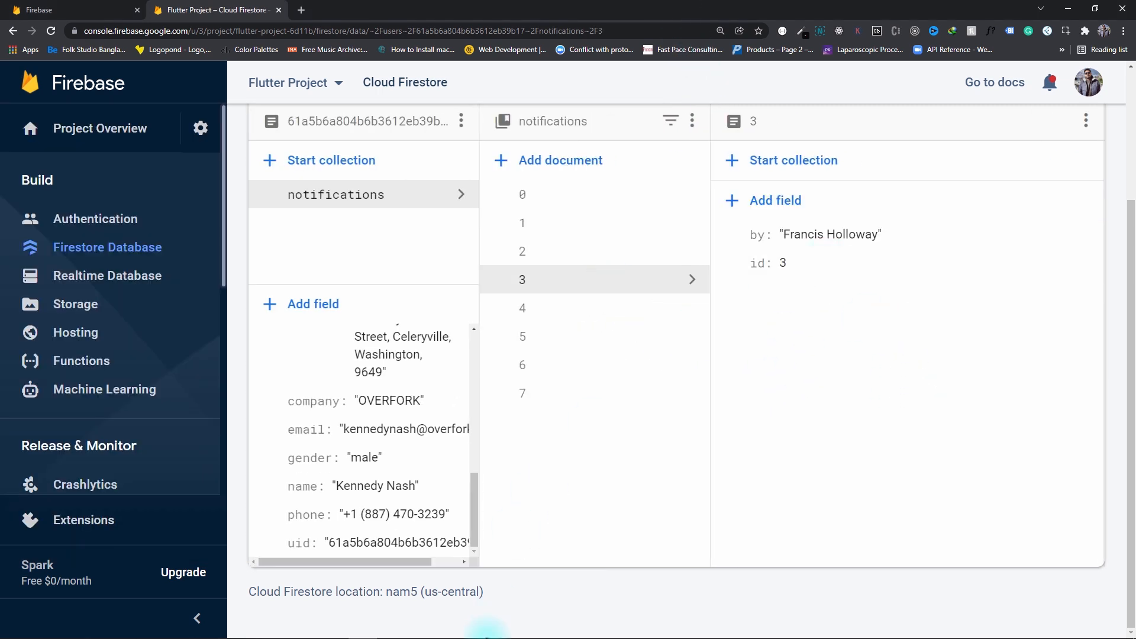
Switch to FireKit, open the notifications child collection for editing, and remove the document from its path.
left_click(425, 626)
left_click_drag(236, 144, 684, 134)
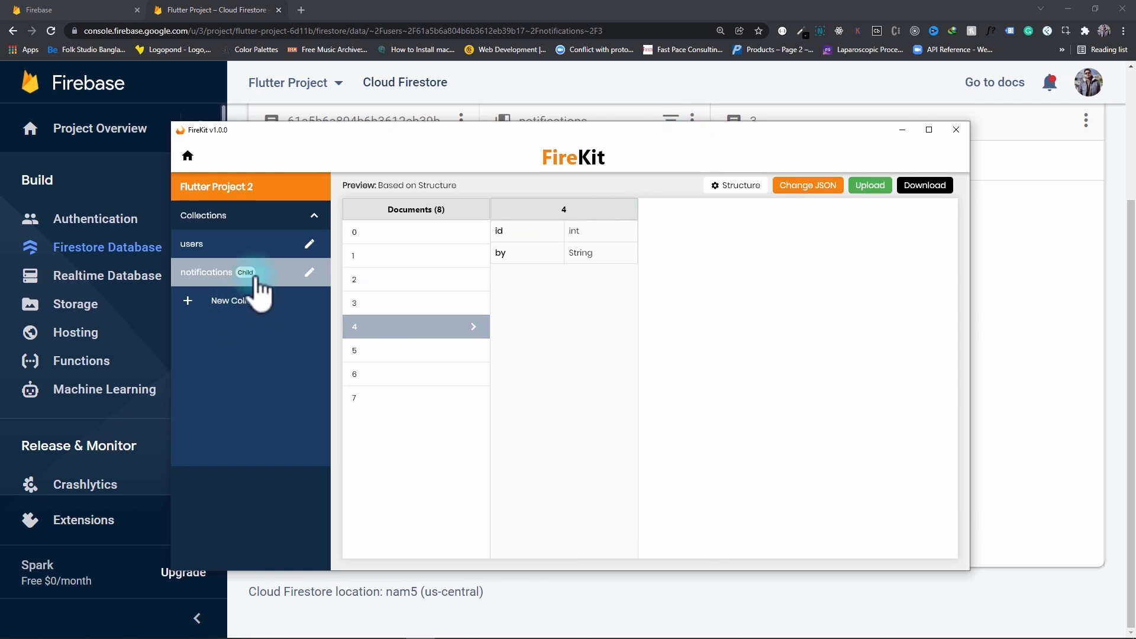
left_click(308, 274)
left_click(673, 348)
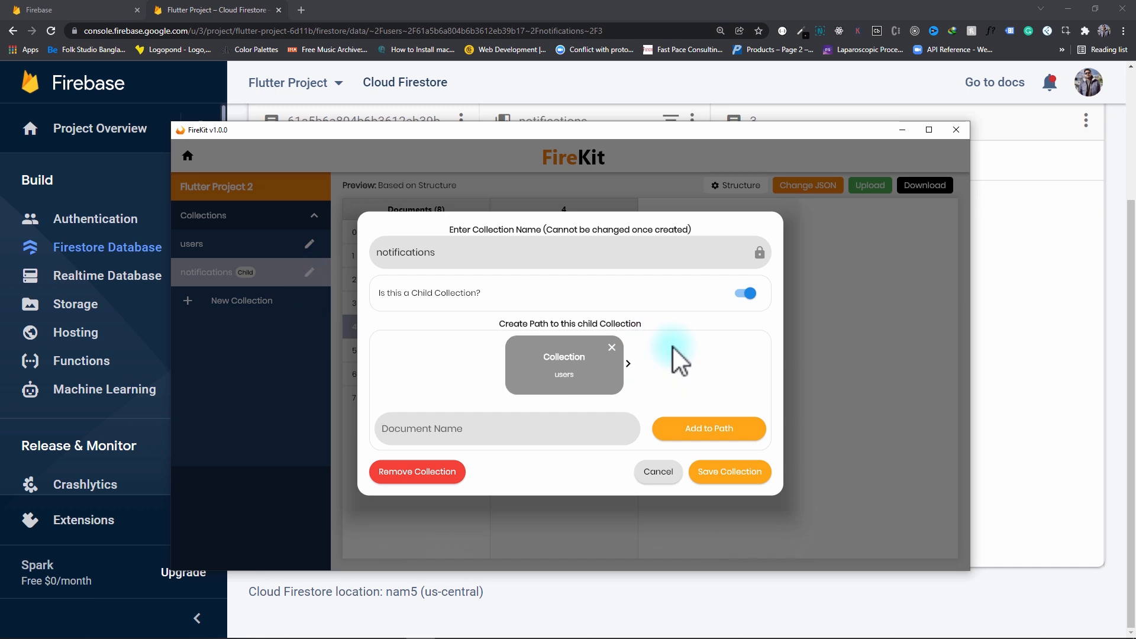
Add a document named asasasas after the users collection in the notifications collection's path.
left_click(512, 419)
type("asasasas")
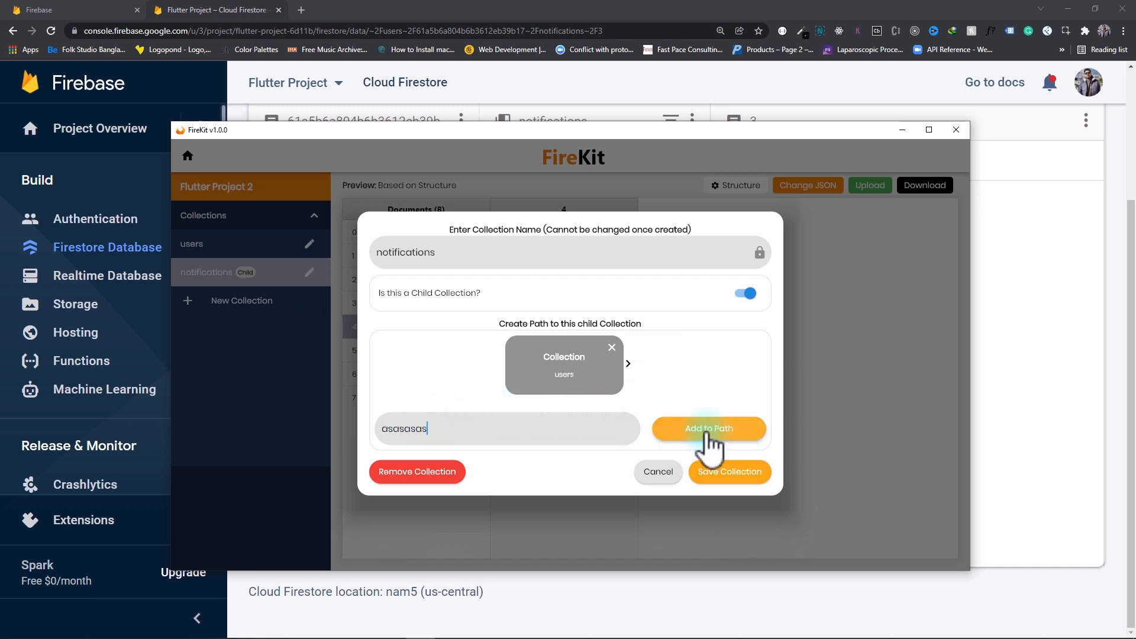
left_click(707, 433)
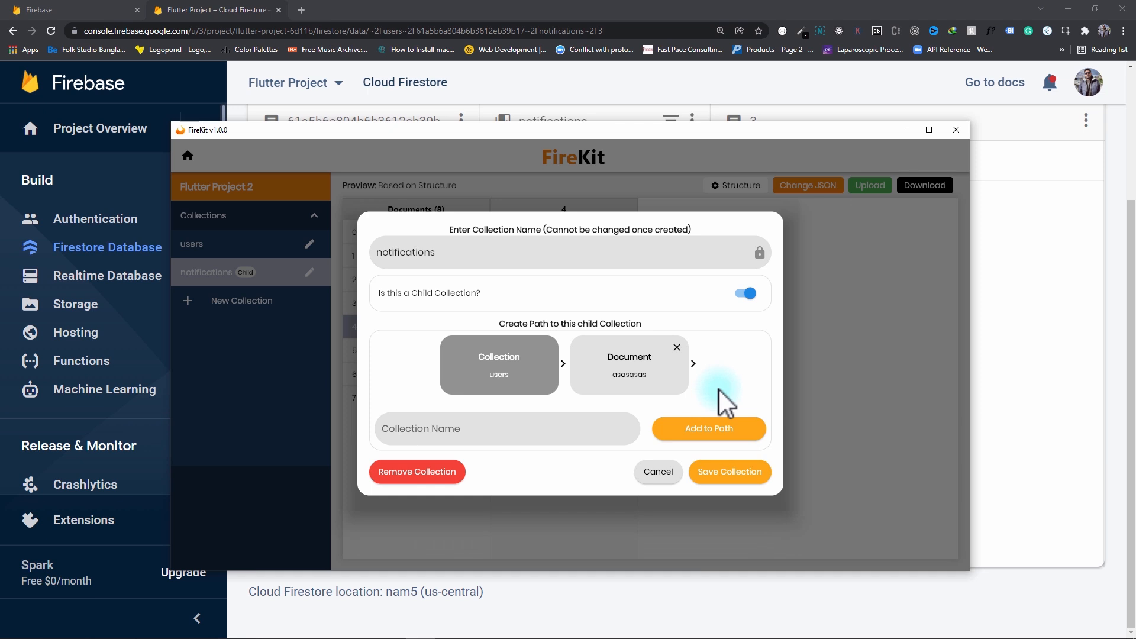
left_click(414, 473)
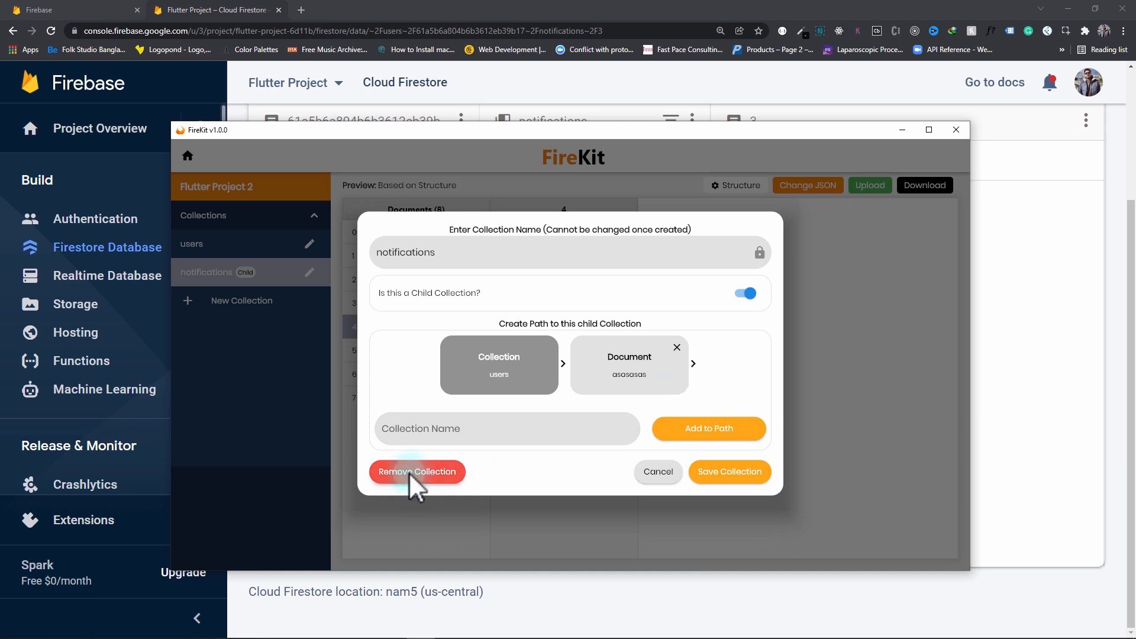
left_click(629, 398)
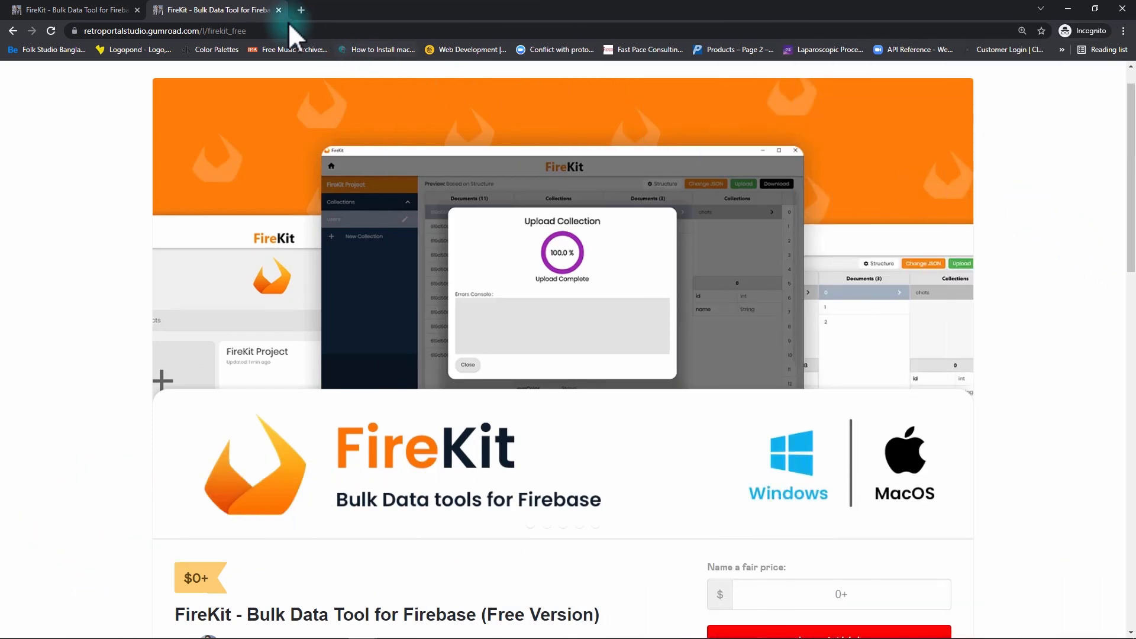
Examine the web address, pricing and description on the Gumroad page for FireKit's free version.
left_click_drag(284, 31, 4, 31)
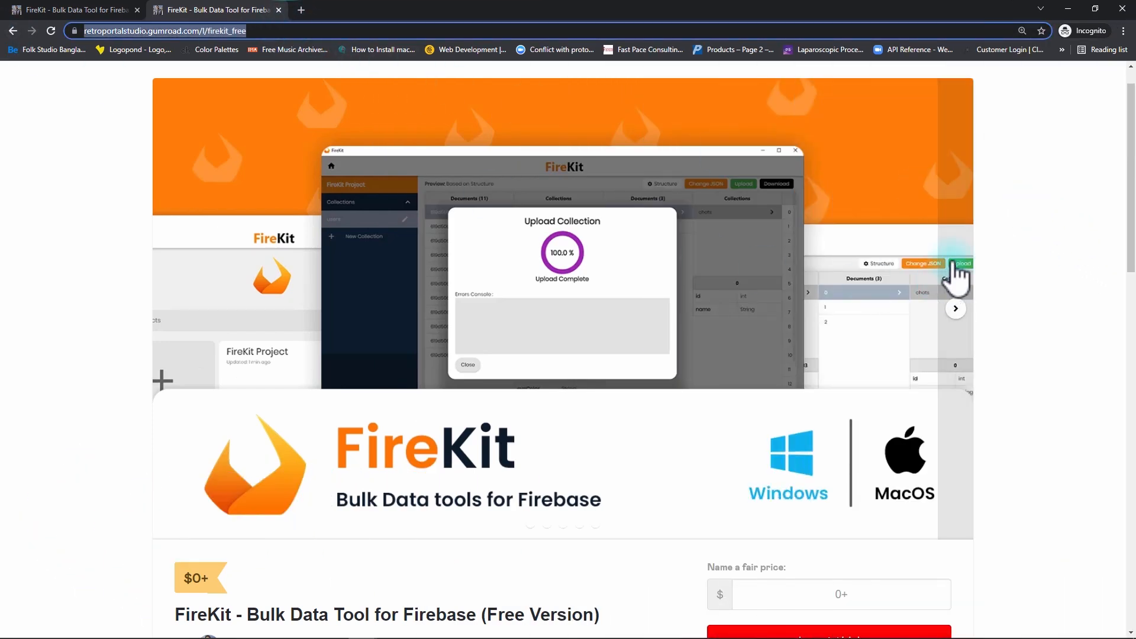
left_click(1025, 235)
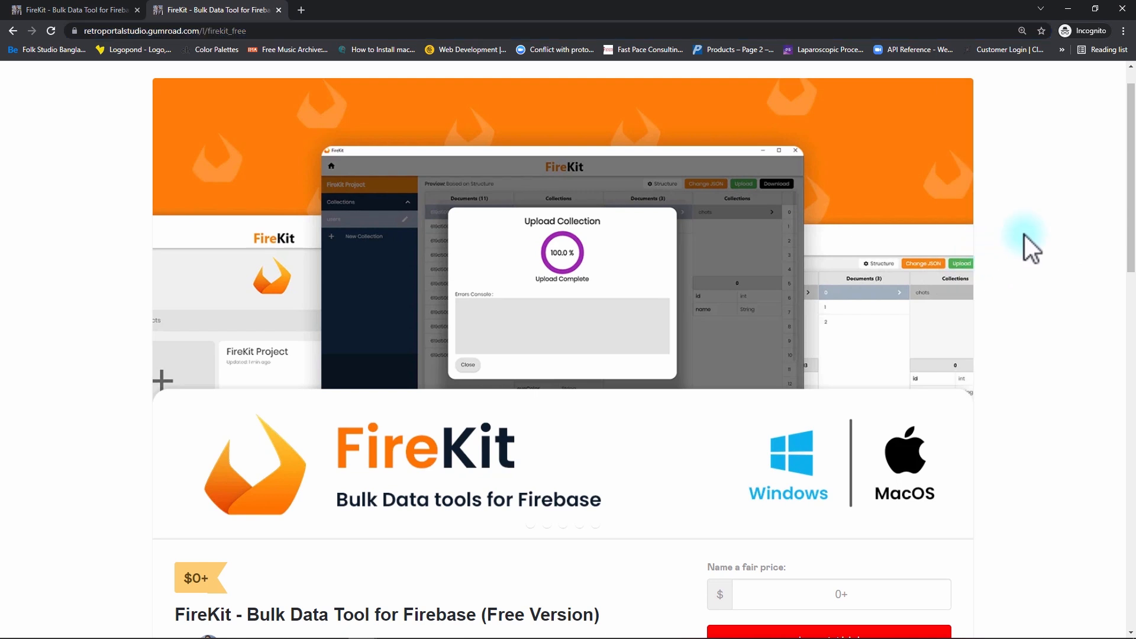
scroll(1024, 236, "down", 4)
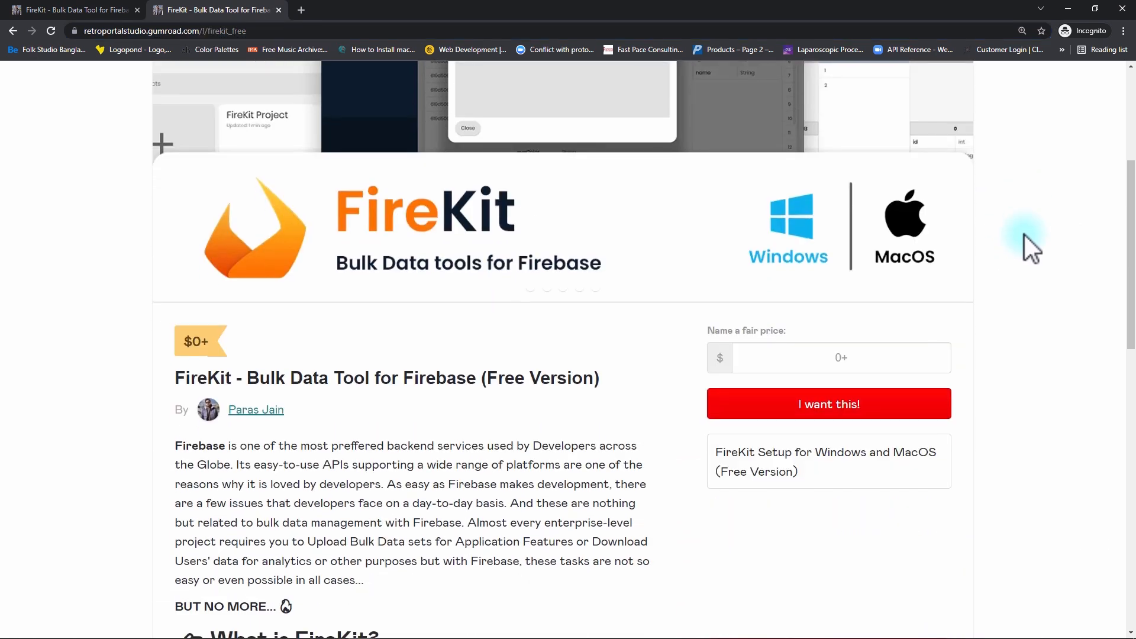
scroll(1025, 236, "down", 2)
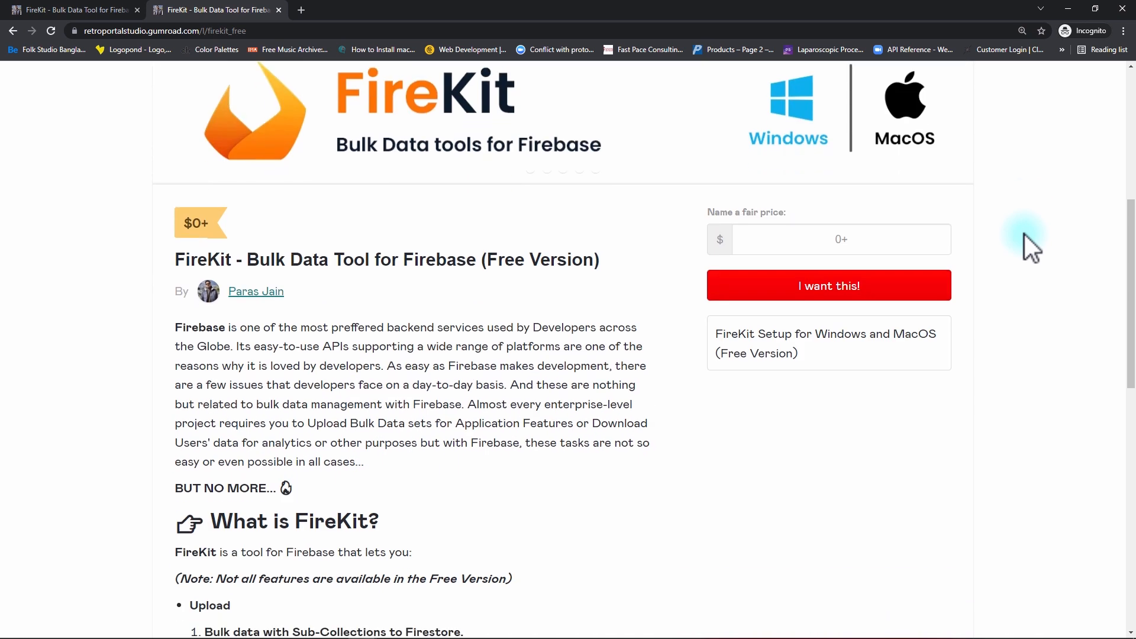
Switch to the paid FireKit product page and examine its address, price, upload and download features, included items and support details.
left_click(88, 10)
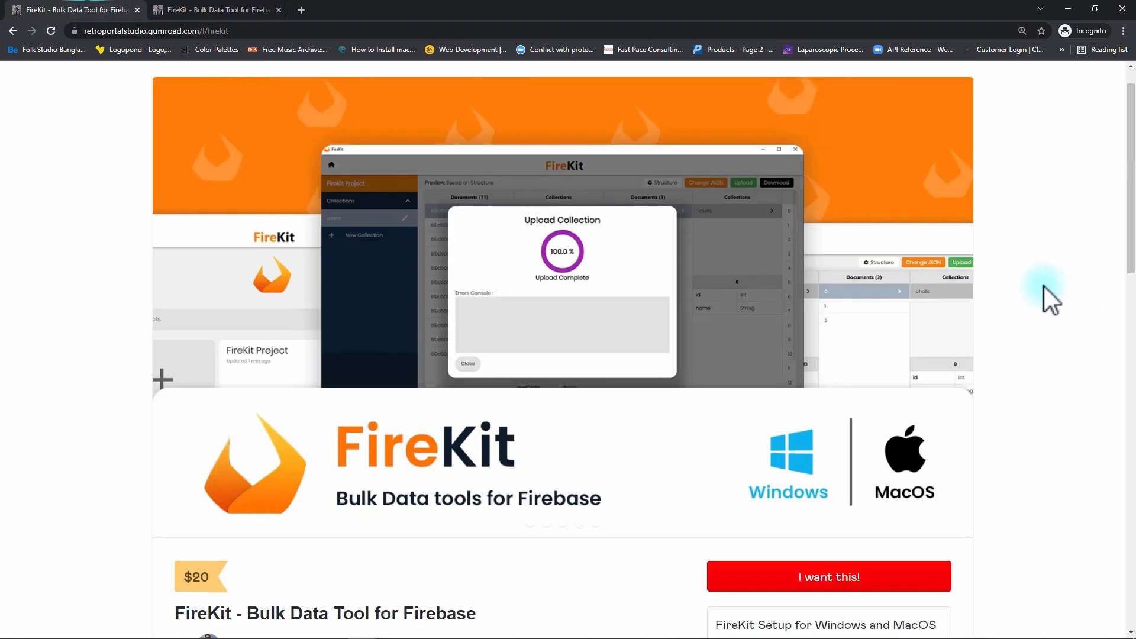
scroll(1063, 273, "down", 5)
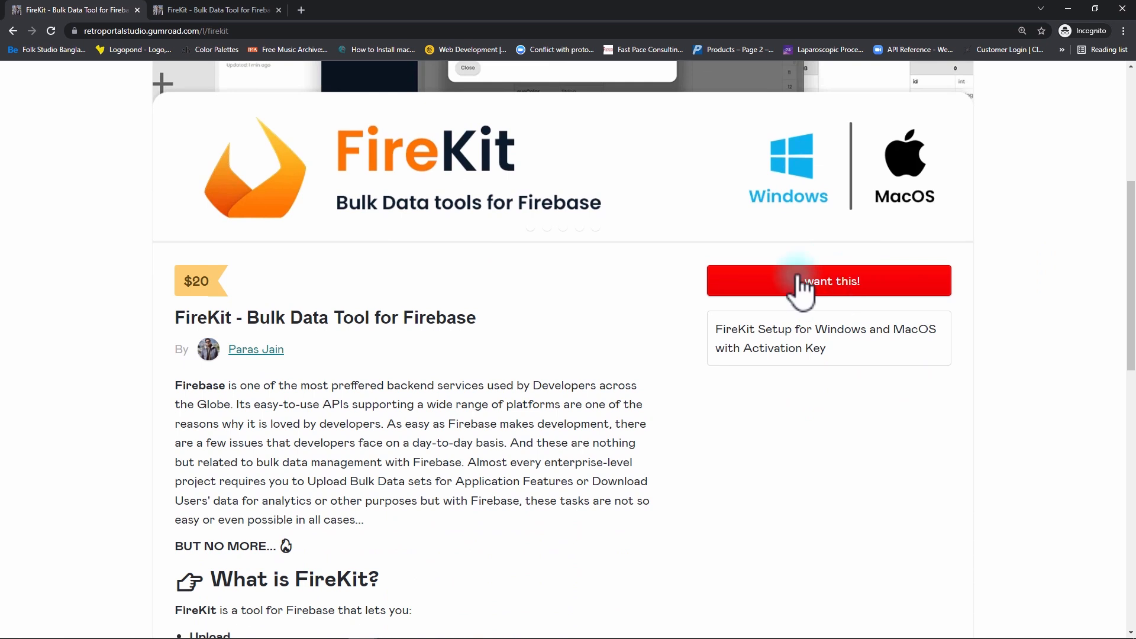
left_click(248, 30)
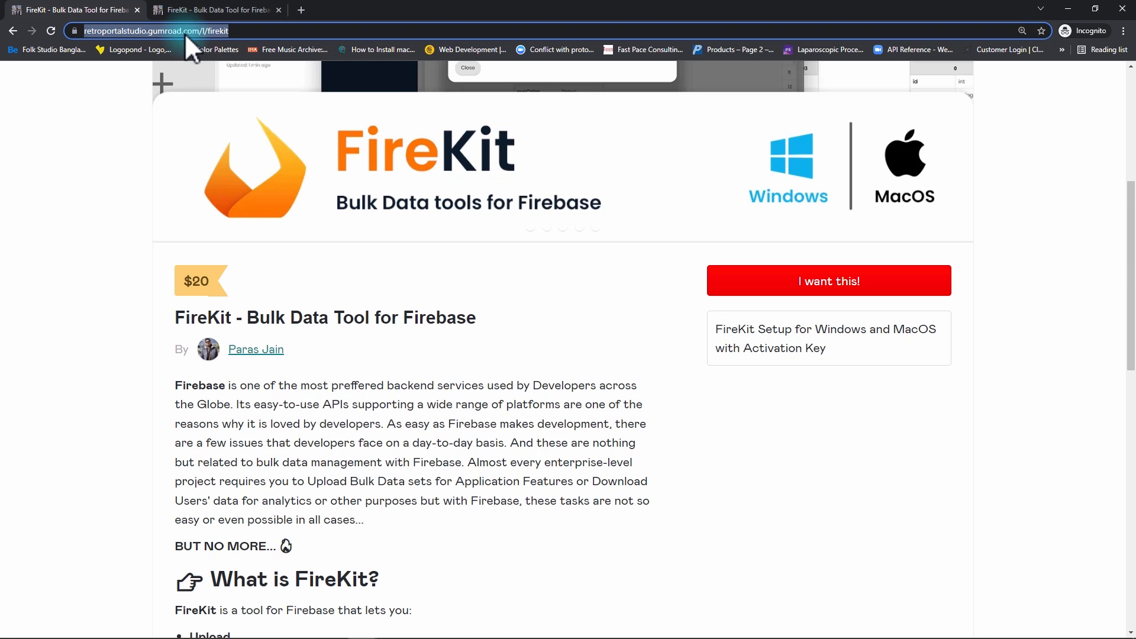
scroll(592, 282, "down", 1)
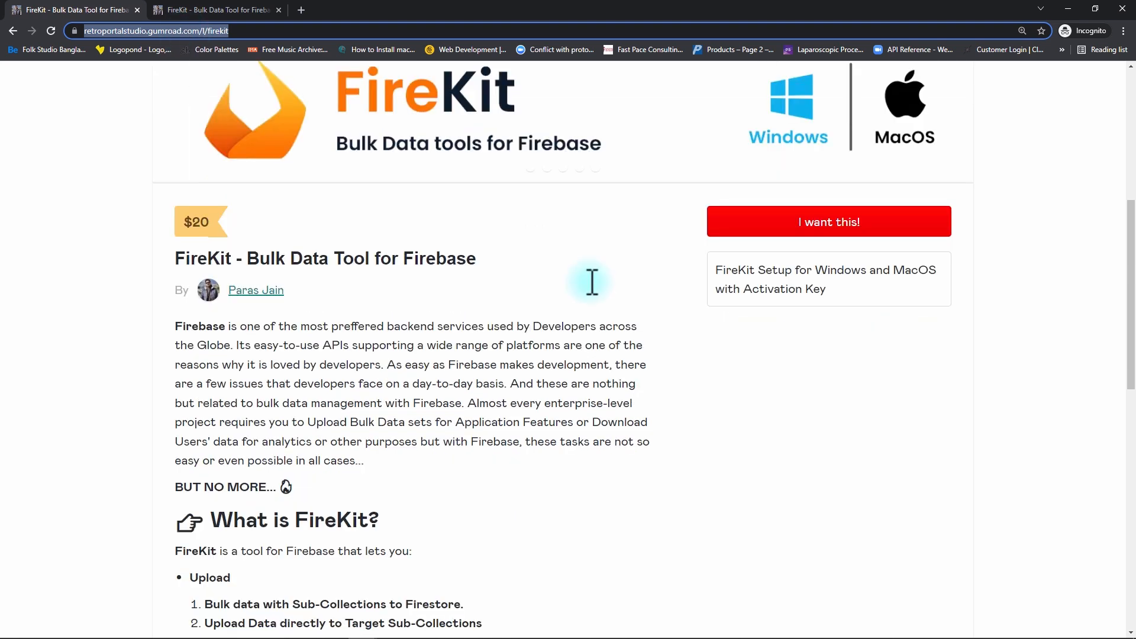
scroll(591, 283, "down", 12)
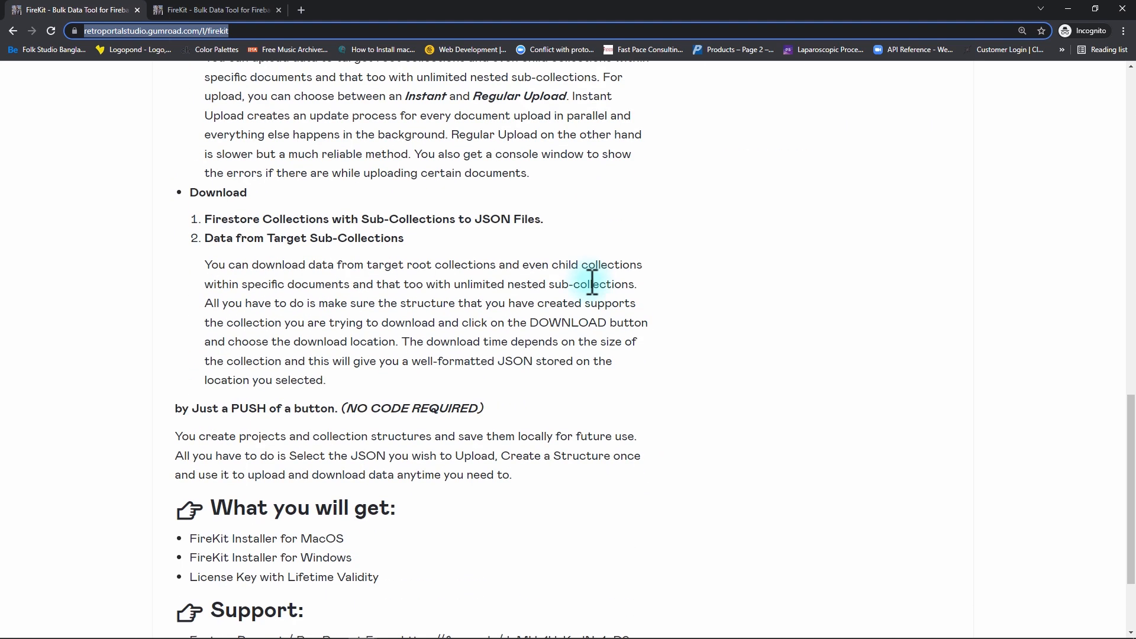
left_click_drag(401, 534, 173, 476)
left_click(653, 417)
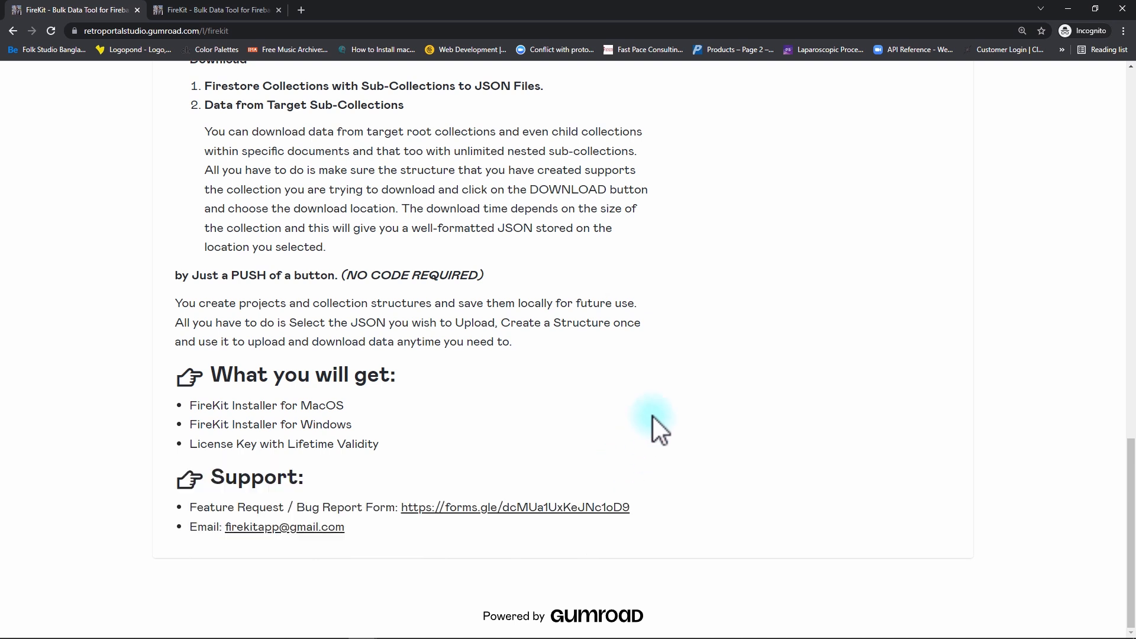